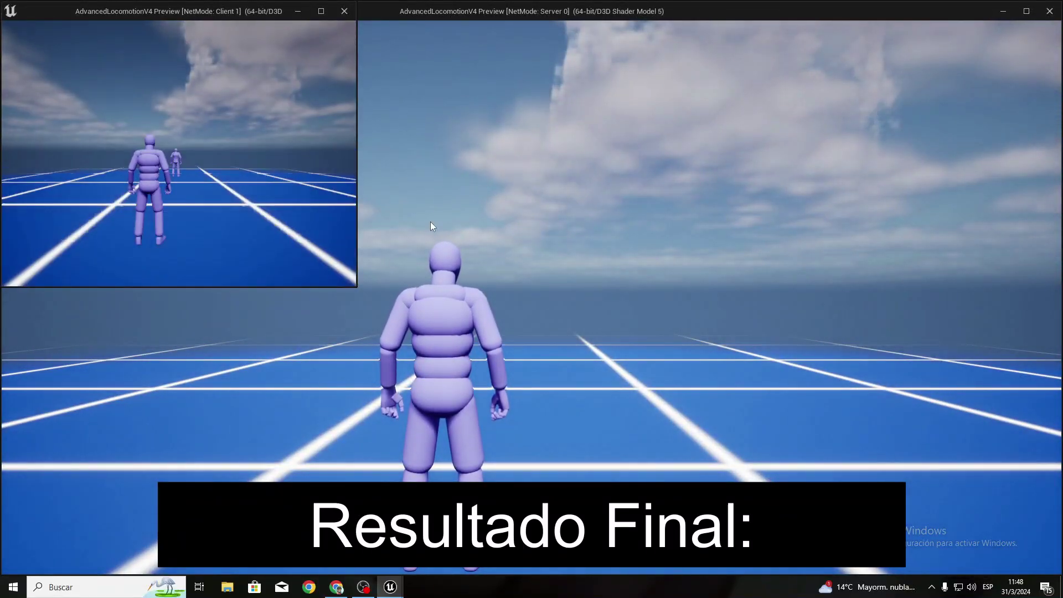
Step: Take control of the server view, then bring Client 1 forward and run its character toward the other player
left_click(448, 228)
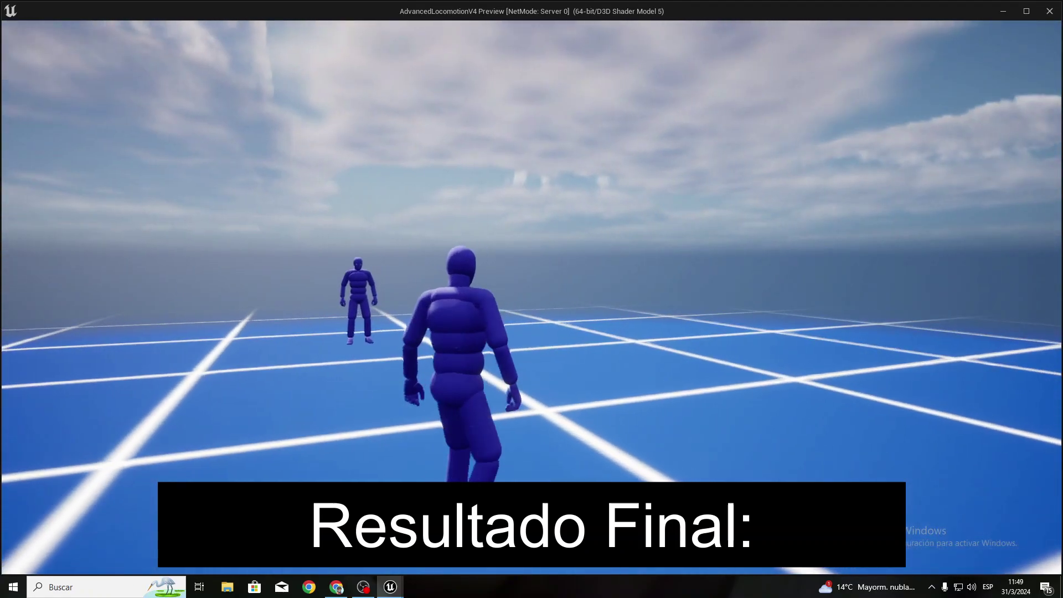
key("super")
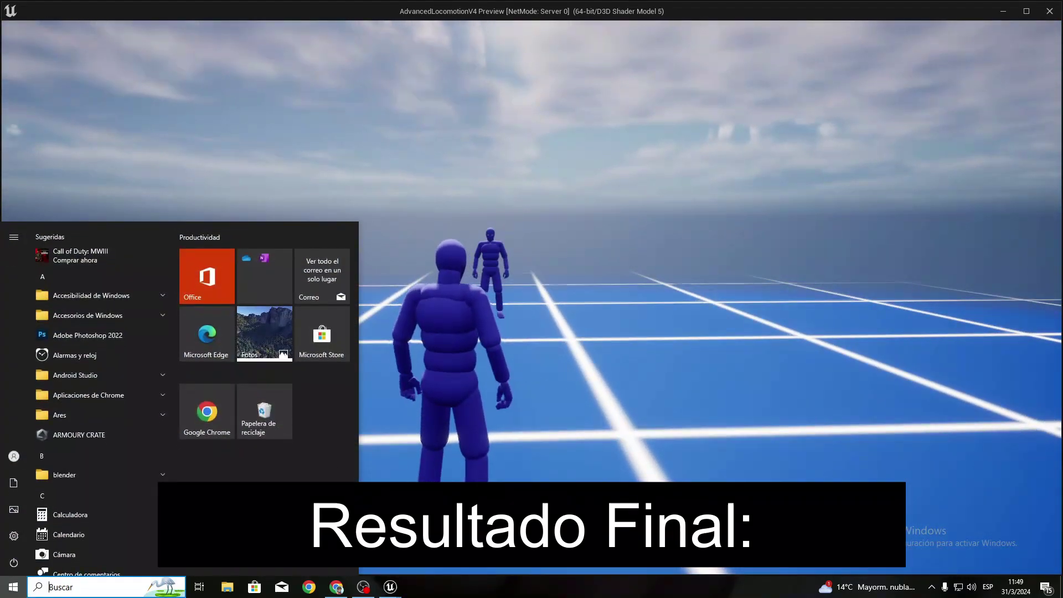
mouse_move(390, 587)
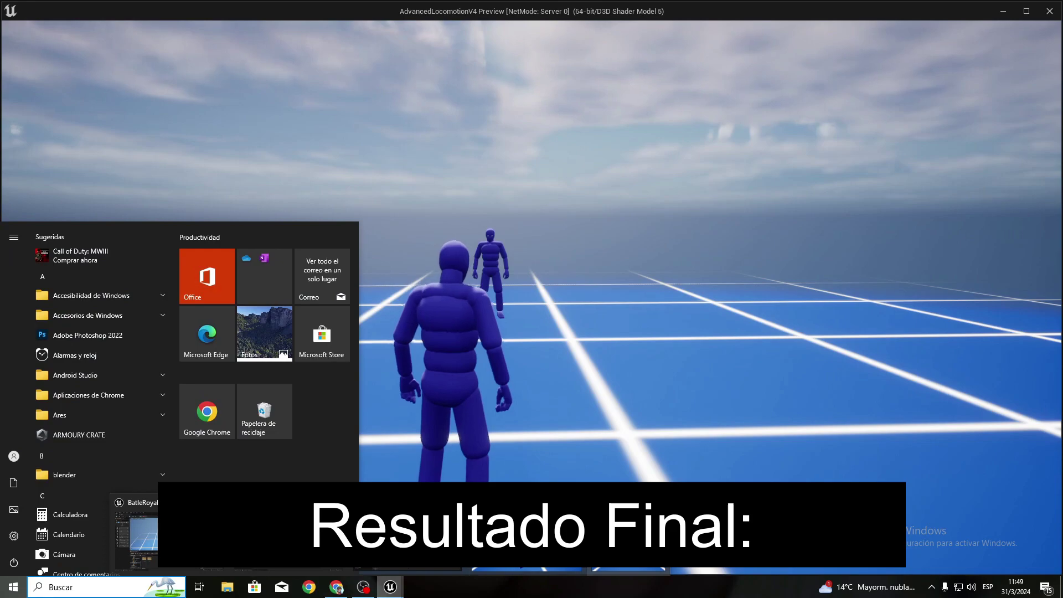
left_click(627, 531)
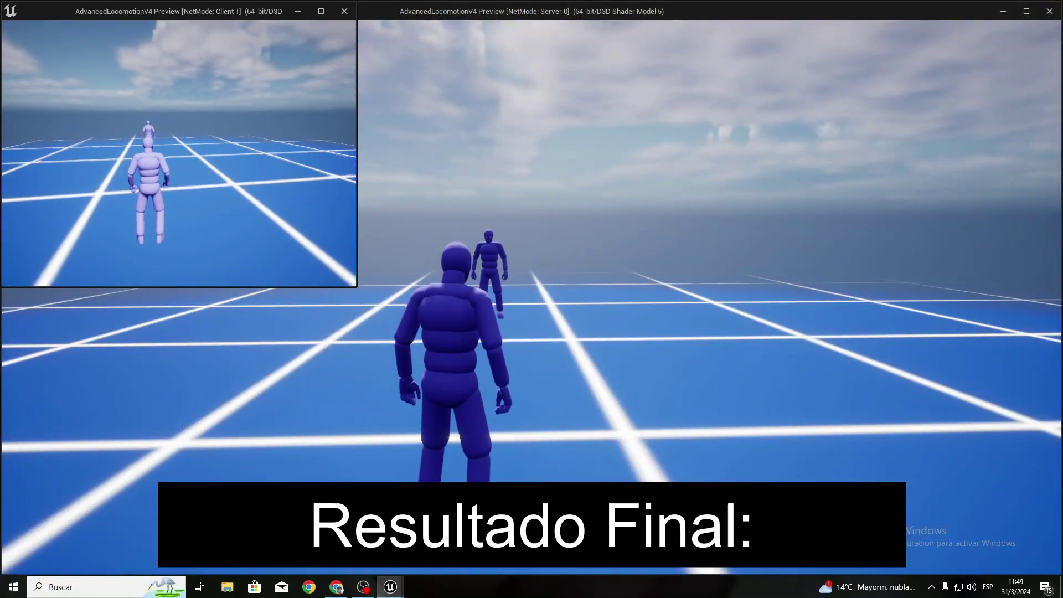
key("w")
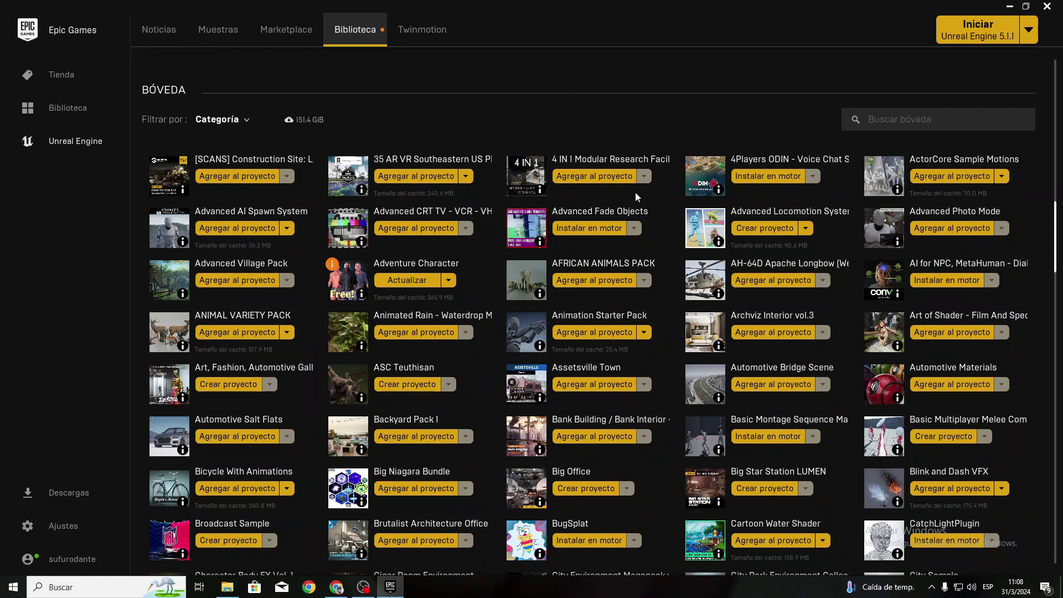
Step: From Advanced Locomotion System, create a project named 'BatleRoyale' on engine version 5.0
left_click(748, 229)
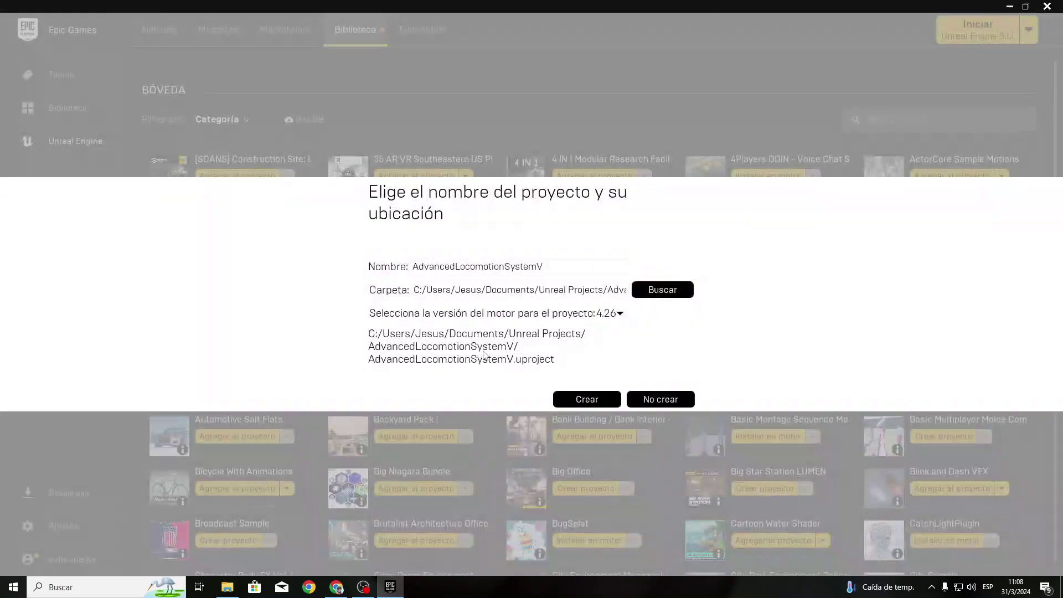
left_click(612, 314)
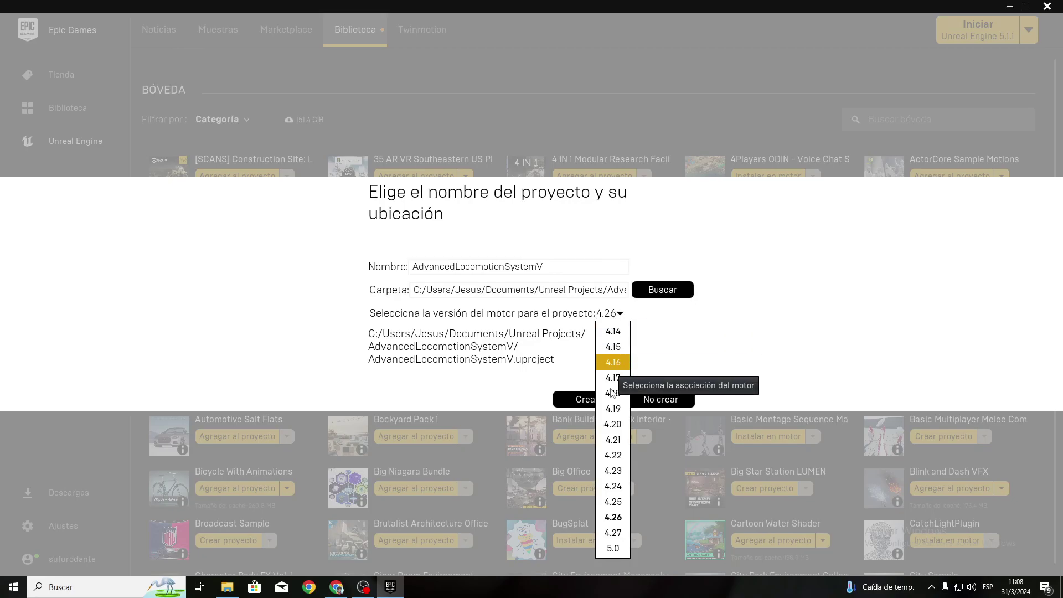
left_click(610, 552)
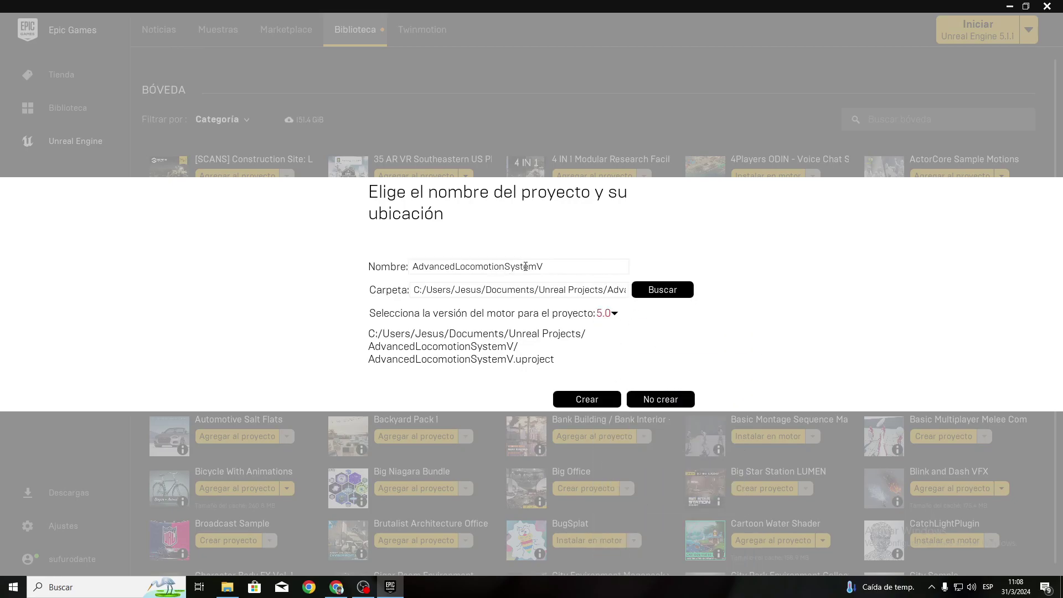
double_click(500, 270)
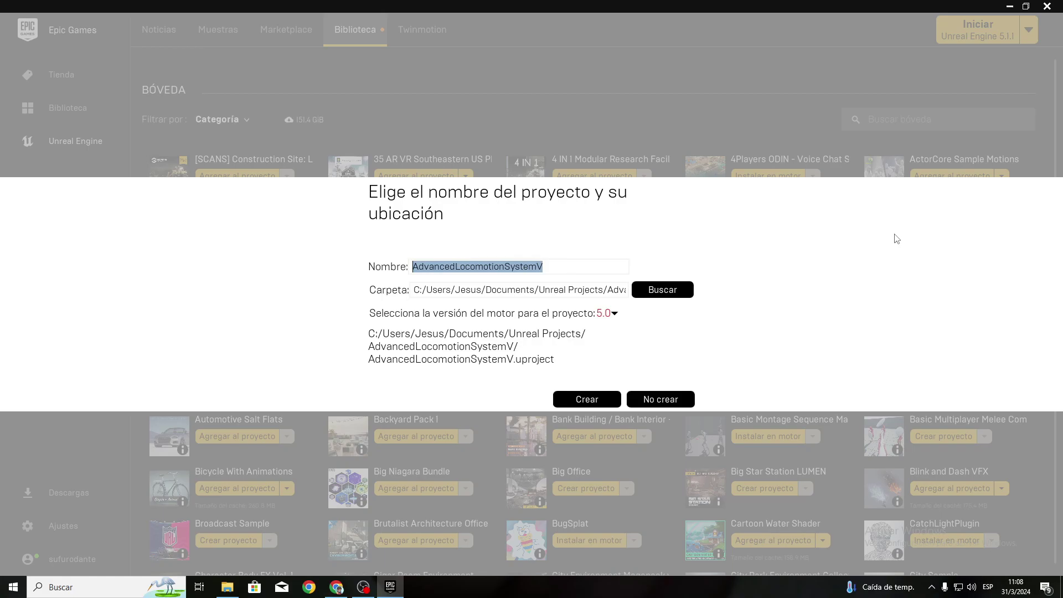
type("Batle")
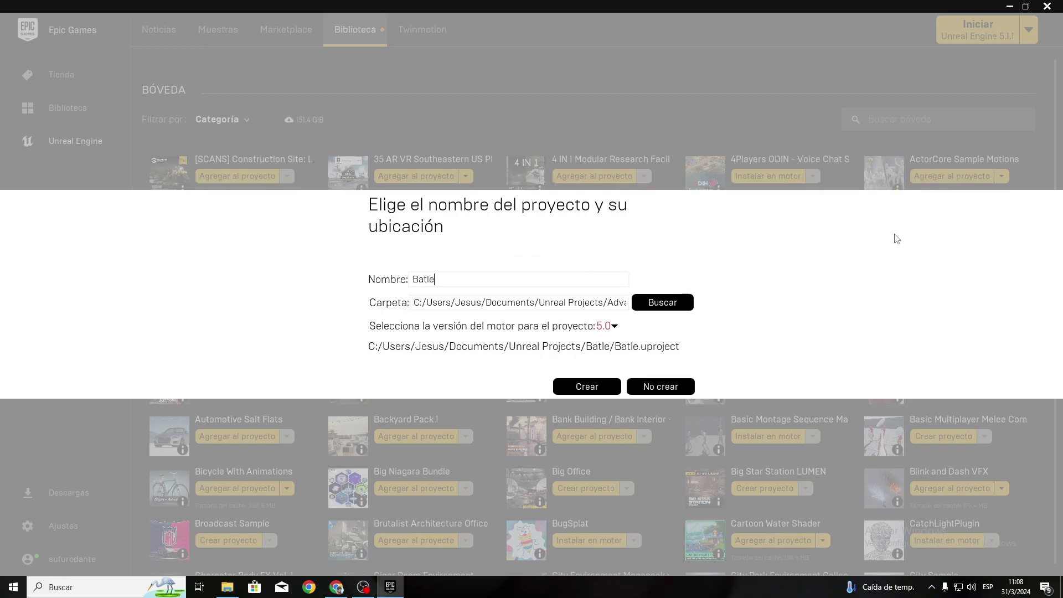
type("Royale")
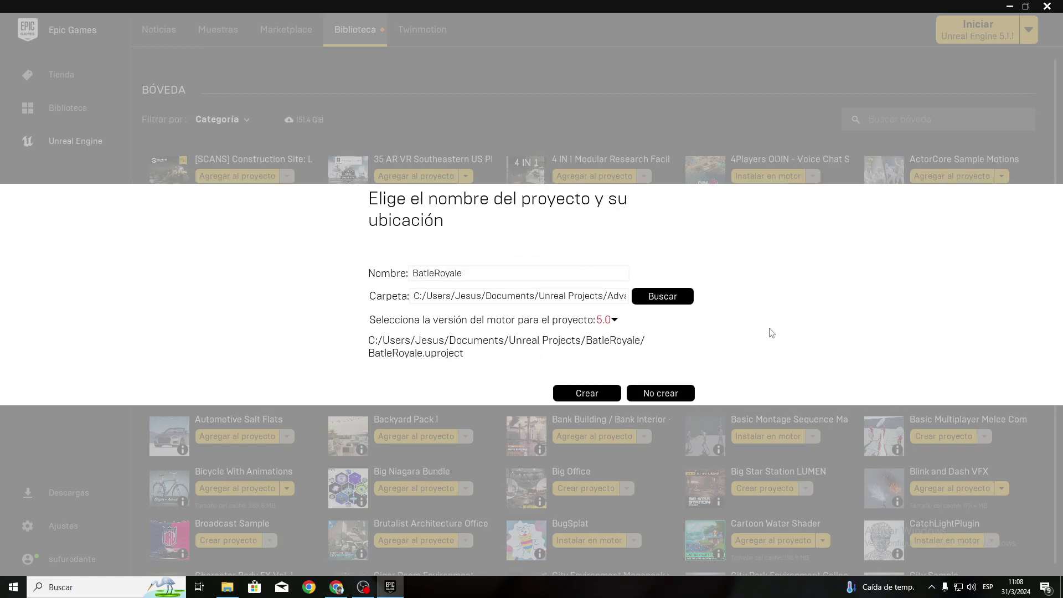
left_click(619, 392)
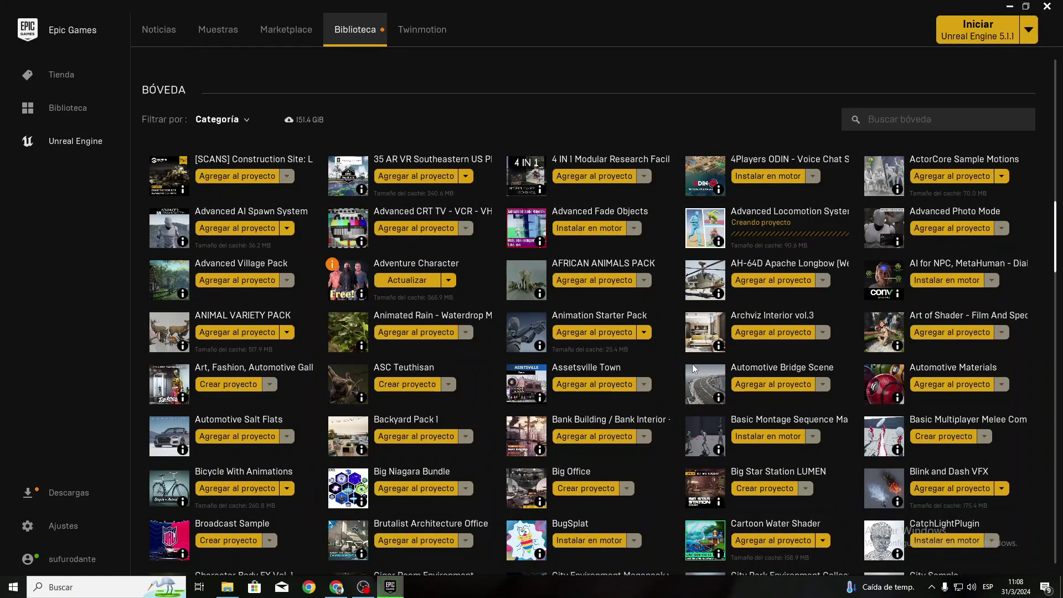
Step: Search My Projects for 'batle' and open BatleRoyale with engine version 5.3
left_click(363, 587)
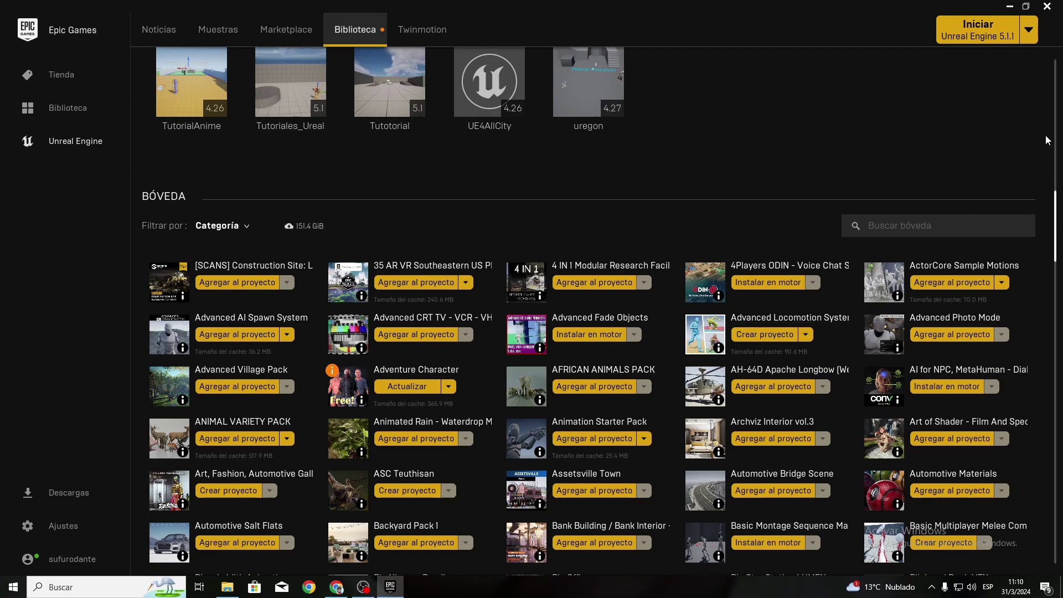
scroll(1048, 140, "up", 10)
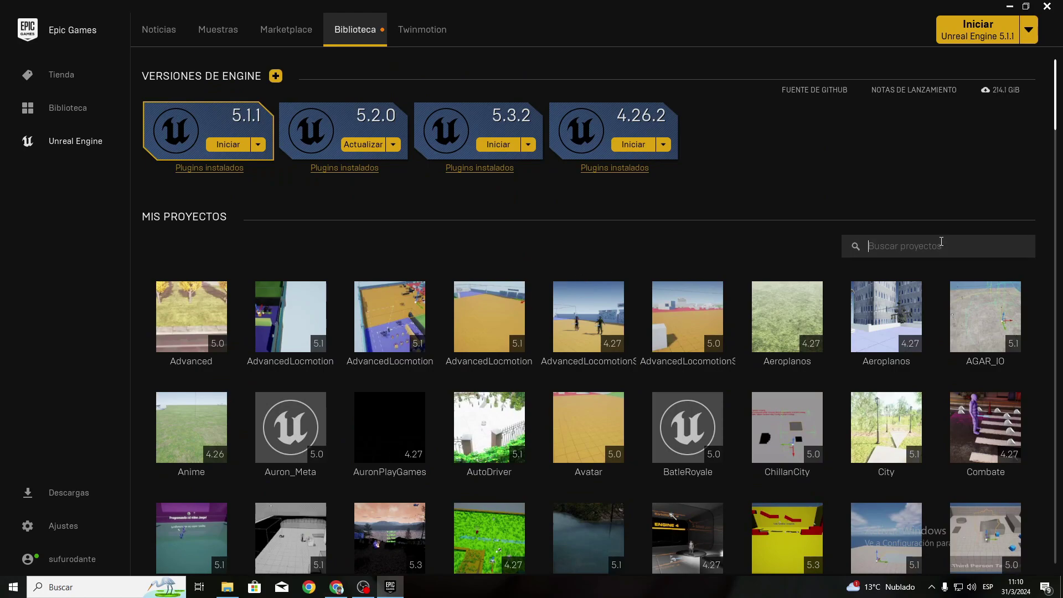
type("batl")
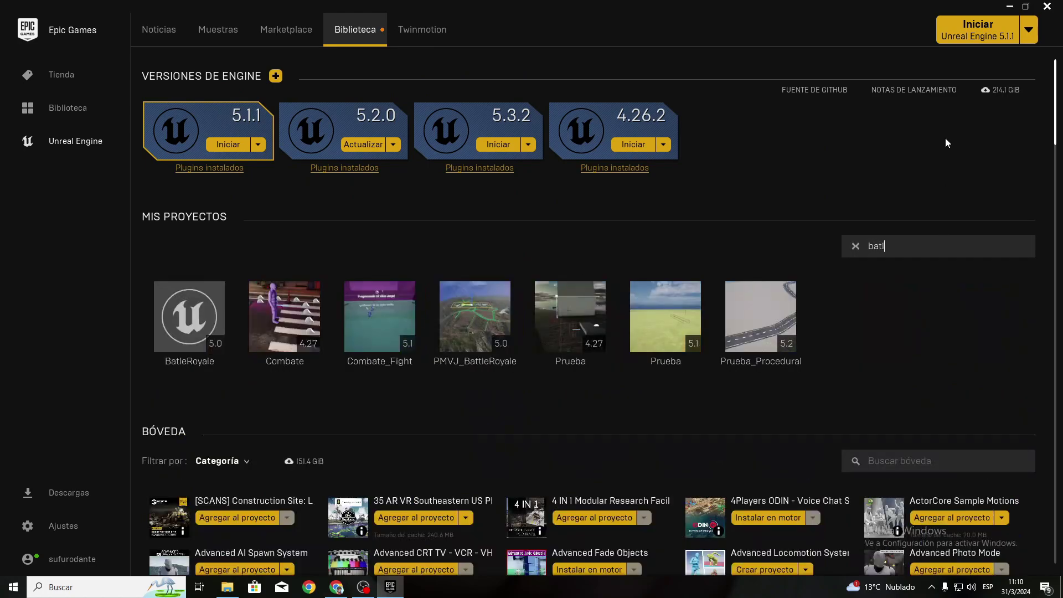
type("e")
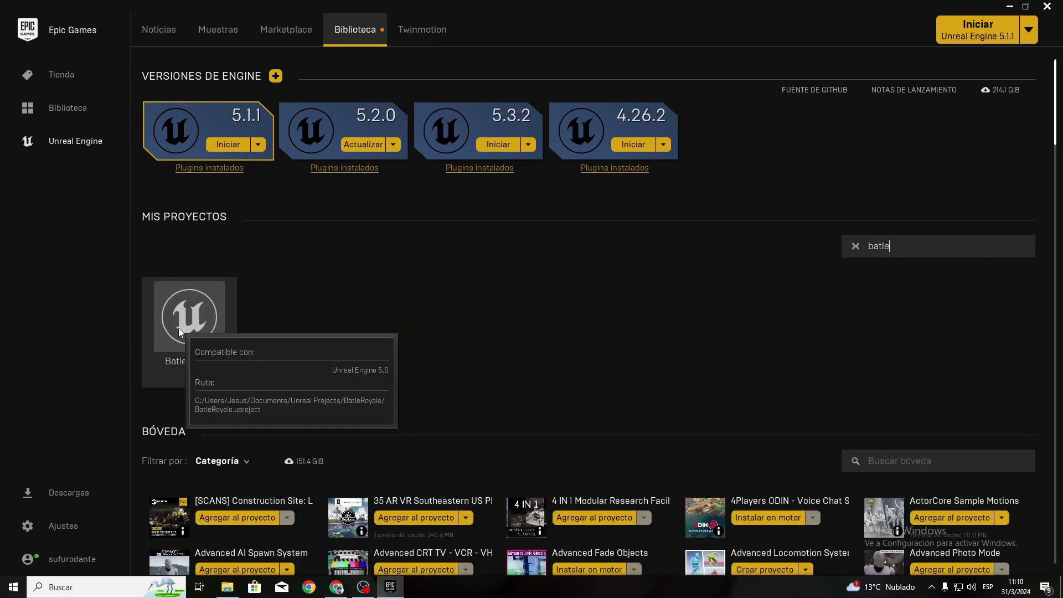
left_click(179, 328)
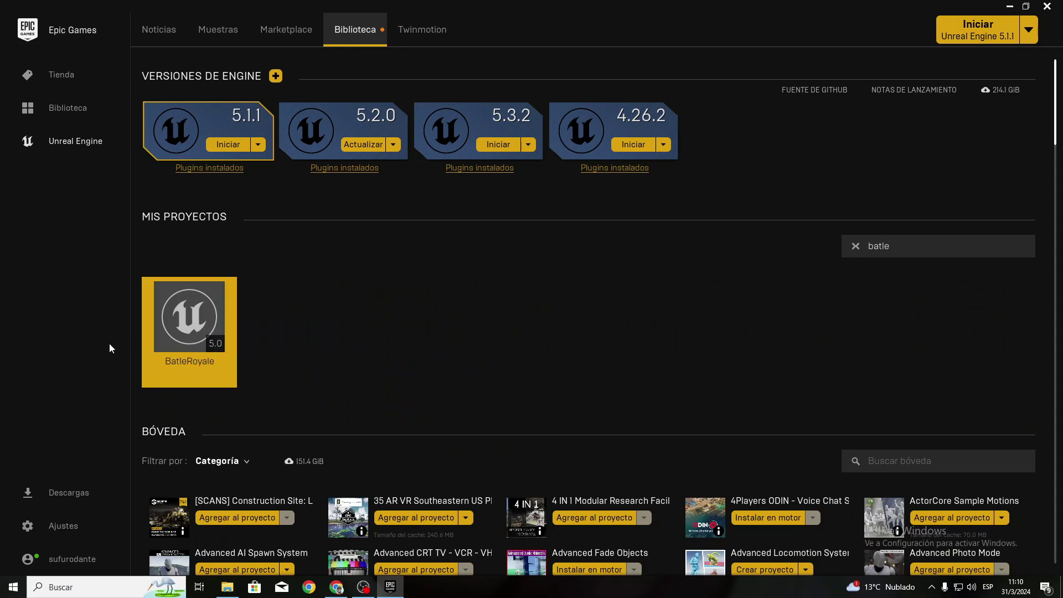
double_click(189, 320)
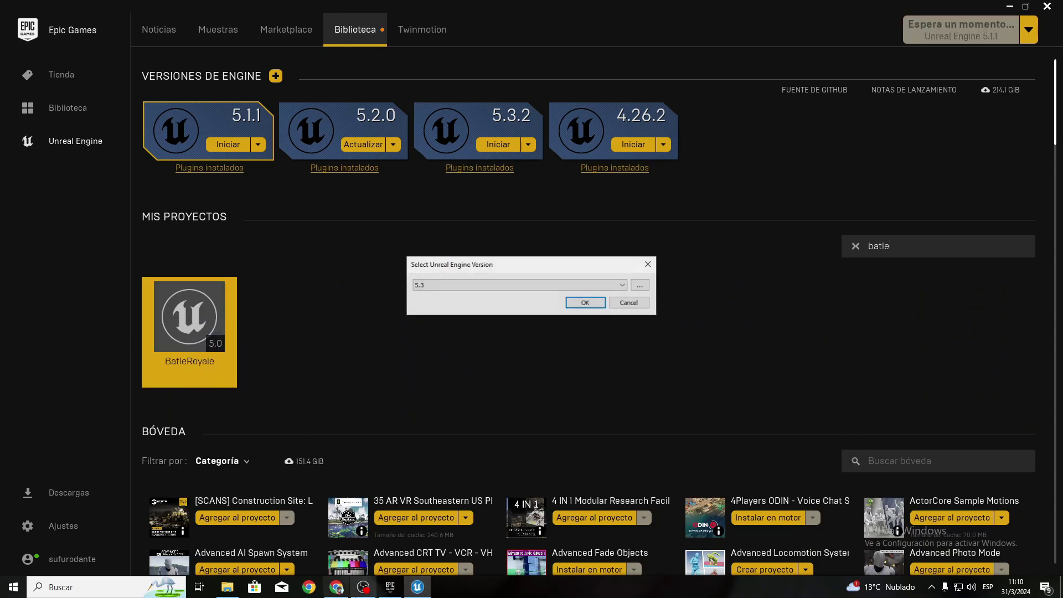
left_click(363, 587)
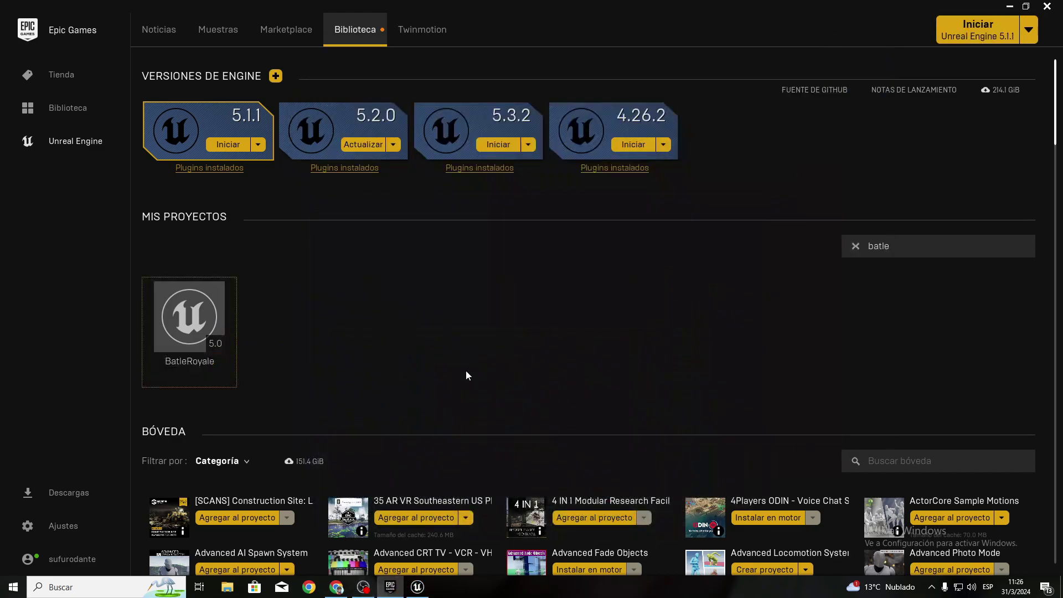
Step: Bring the loaded BatleRoyale editor forward on ALS_DemoLevel and minimize the Project Settings window
left_click(418, 587)
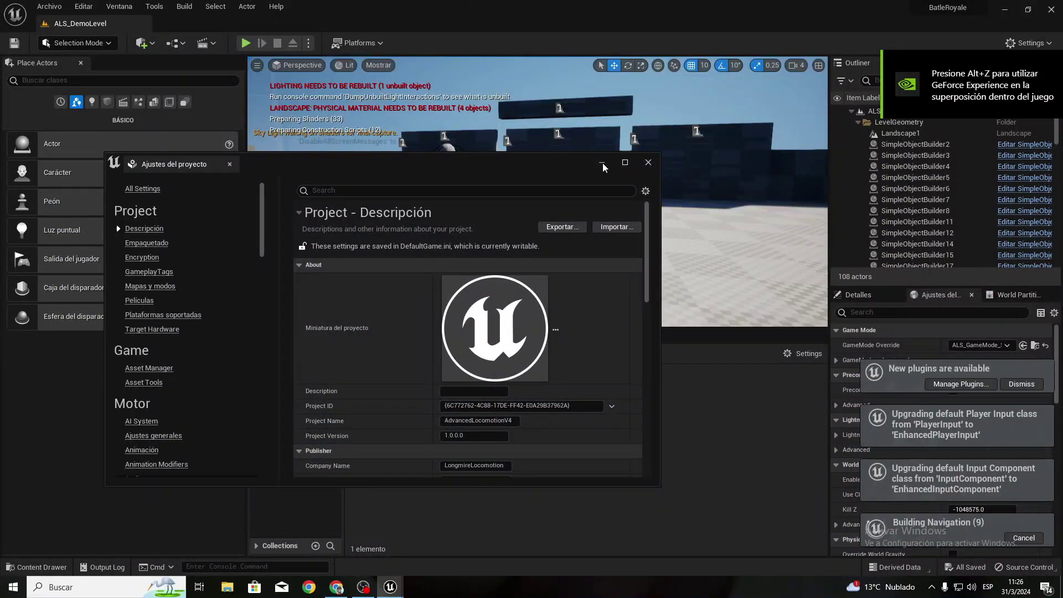
left_click(604, 162)
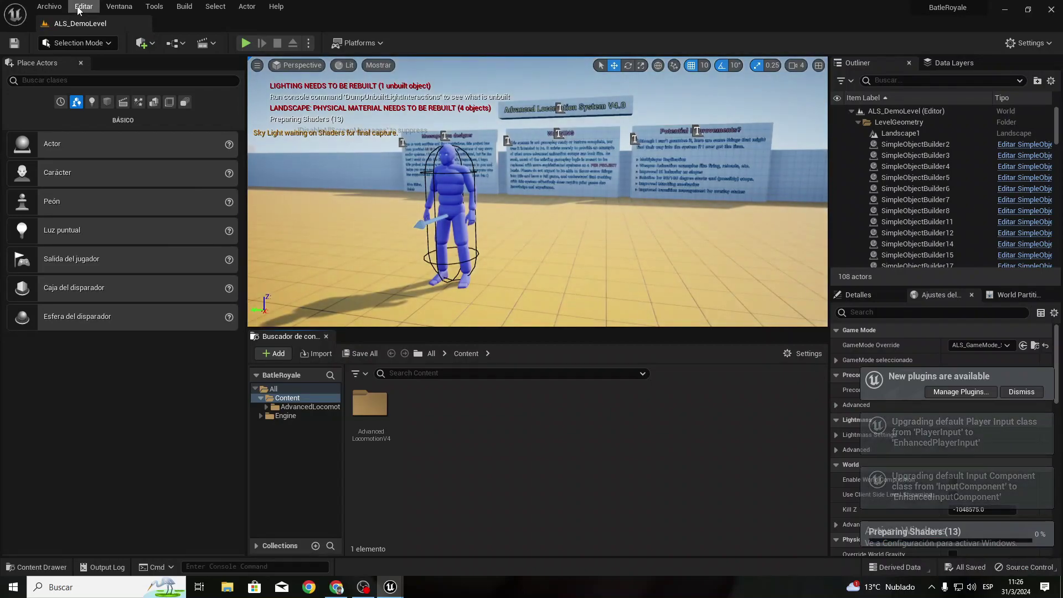
left_click(53, 10)
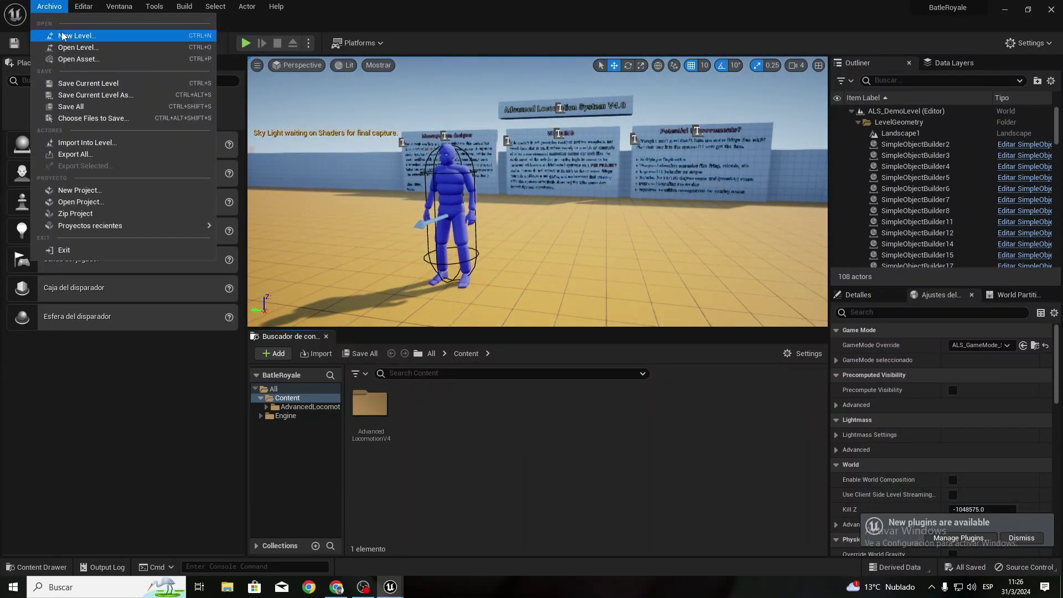
Step: Create a new level from the Basic template
left_click(105, 37)
left_click(542, 232)
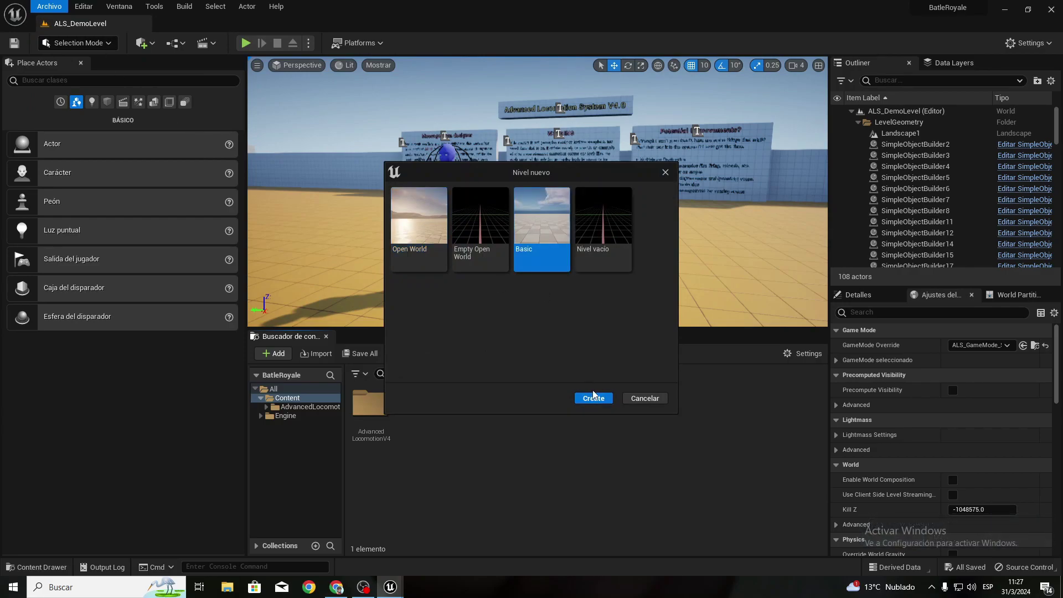
left_click(592, 396)
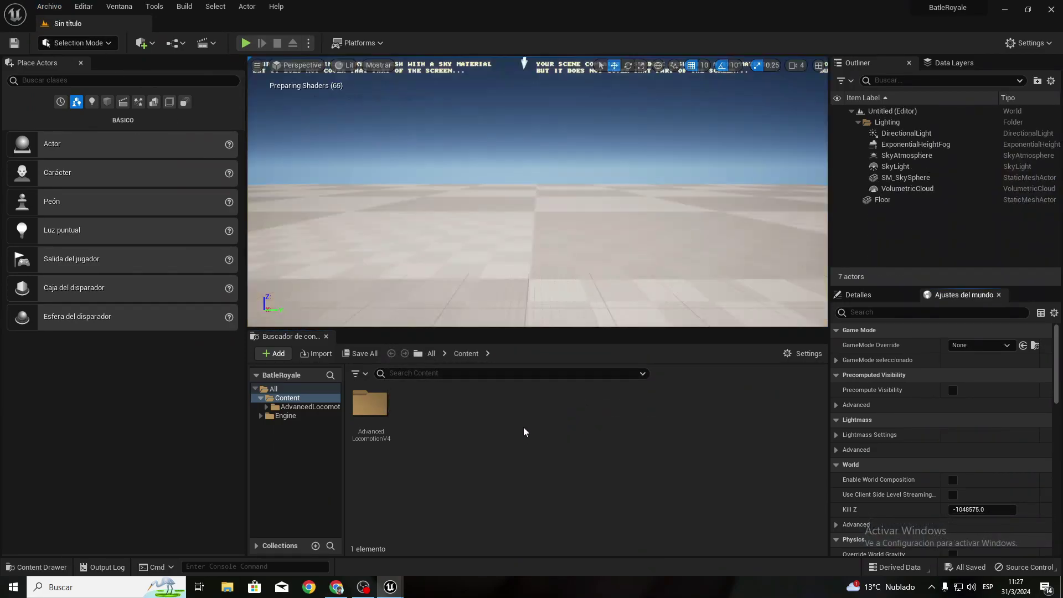
Step: Save the level, creating a Batle_Royale folder with a Map subfolder to save into
left_click(14, 42)
right_click(474, 181)
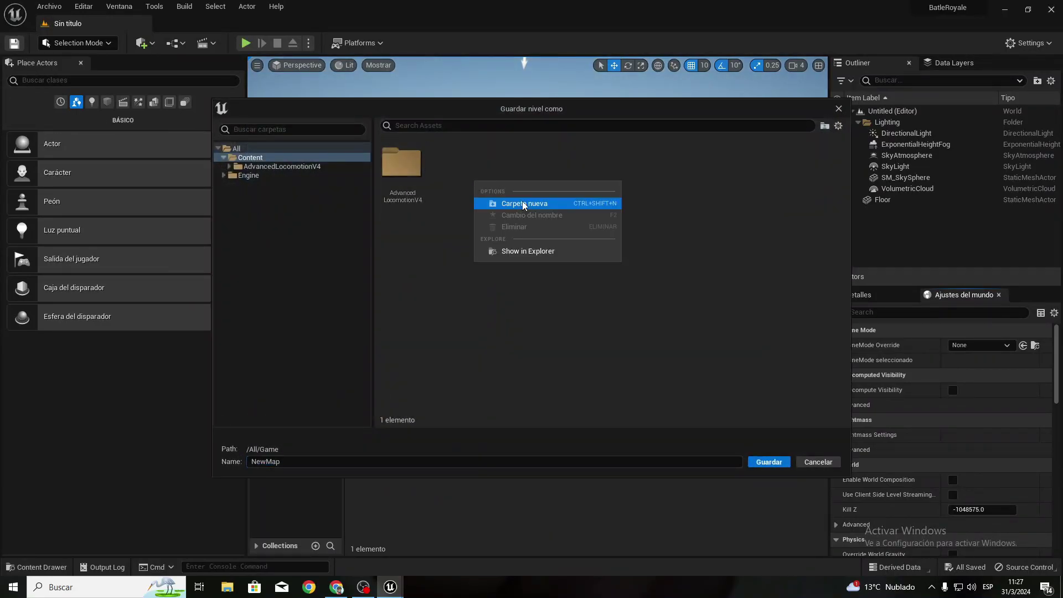
left_click(523, 205)
type("Batle_Royale")
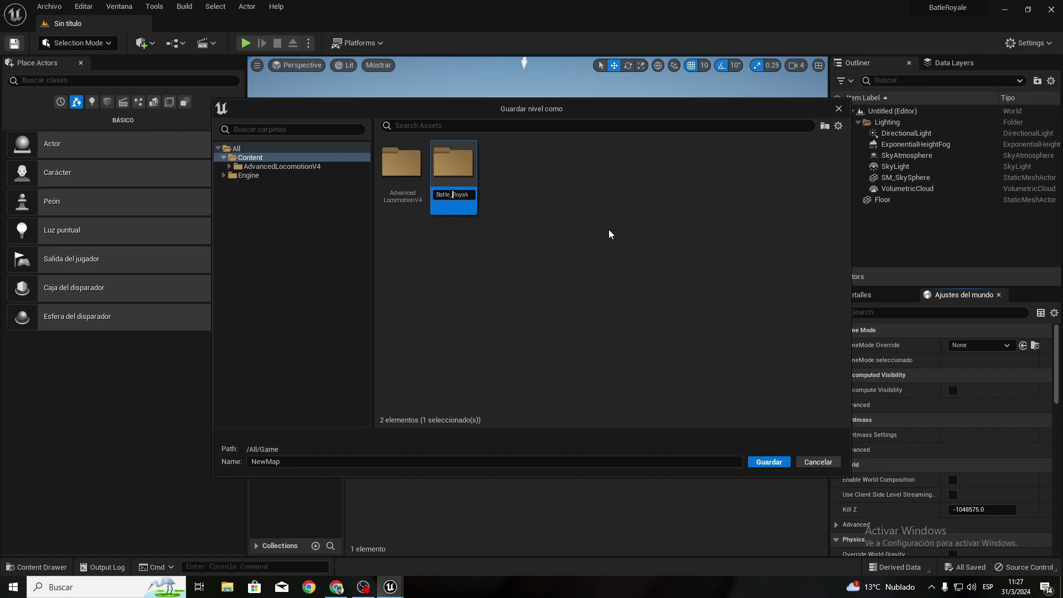
key("Return")
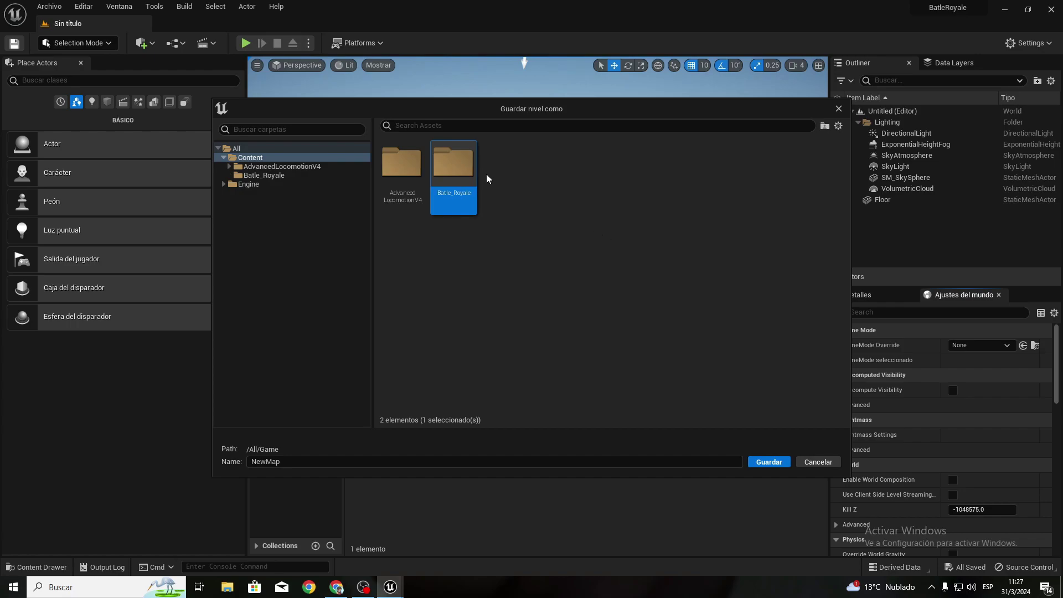
double_click(446, 168)
right_click(453, 220)
left_click(502, 239)
type("Map")
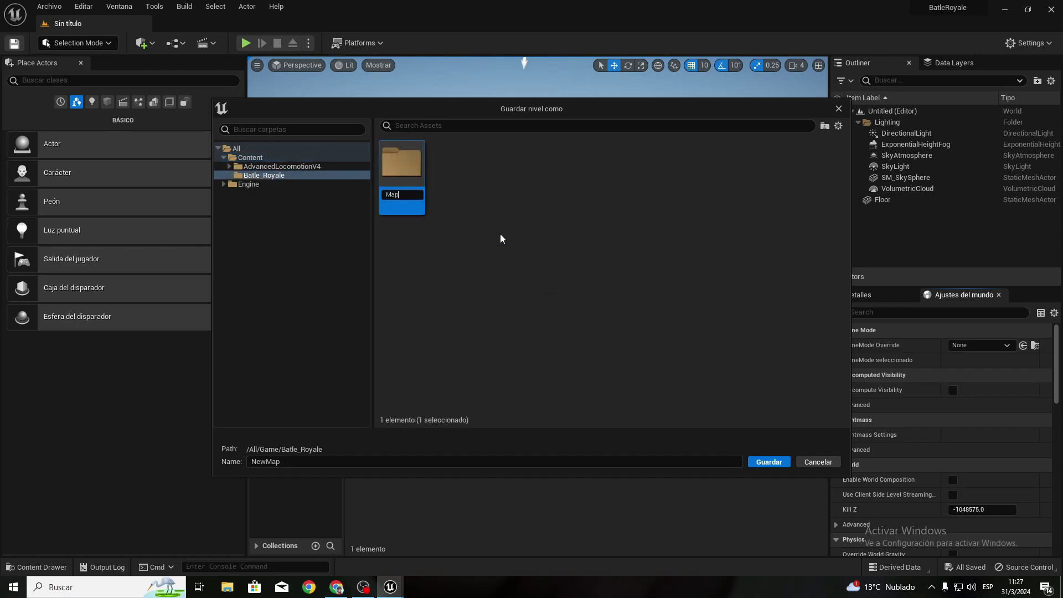
key("Return")
double_click(408, 175)
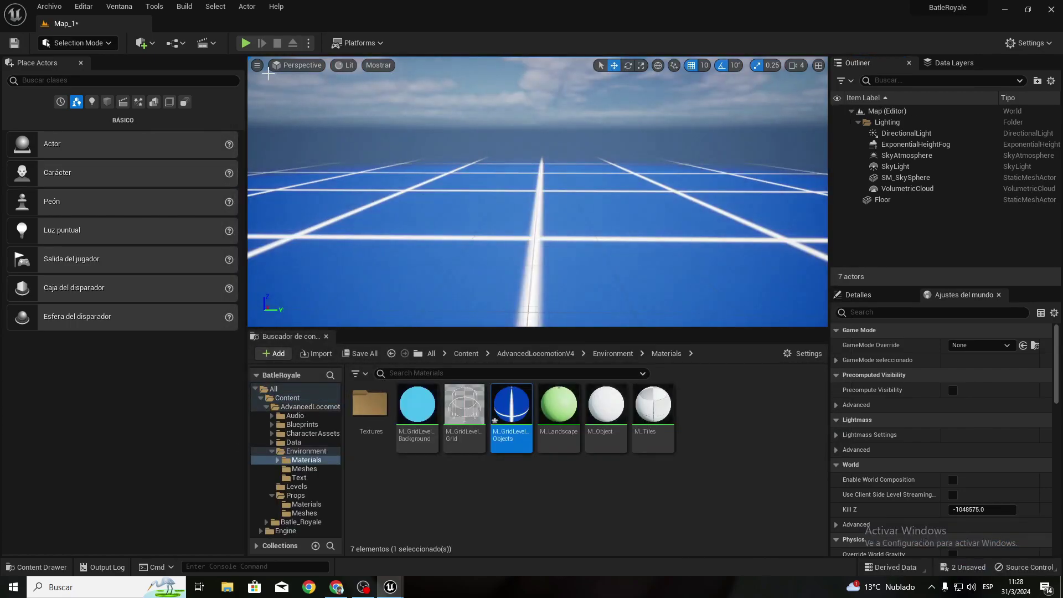
Step: Browse to AdvancedLocomotionV4 > Blueprints > CharacterLogic and duplicate AnimMan as BP_PerosnajeBase
left_click(466, 354)
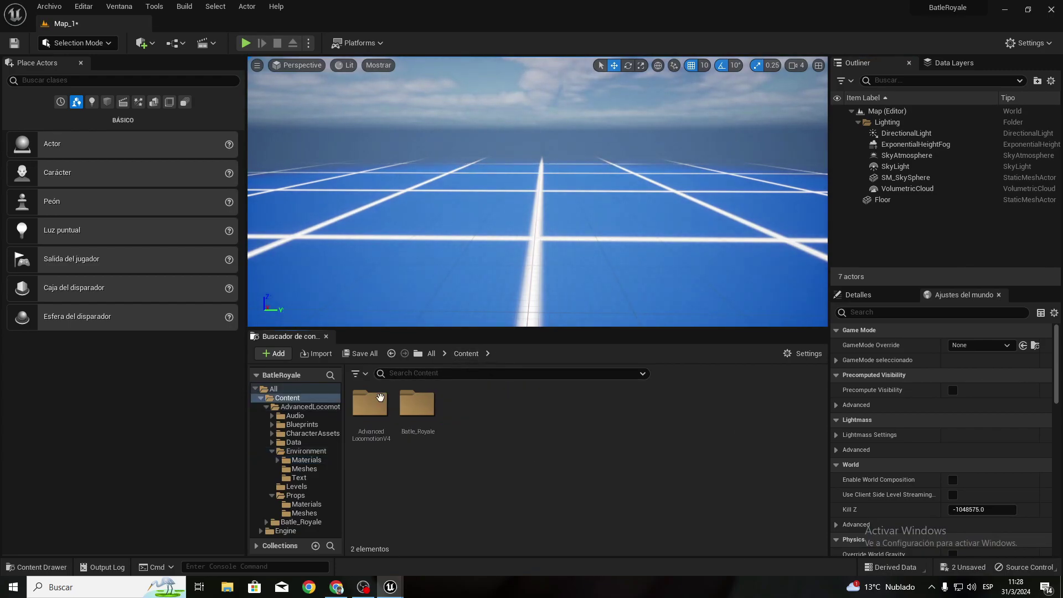
left_click(414, 403)
double_click(414, 402)
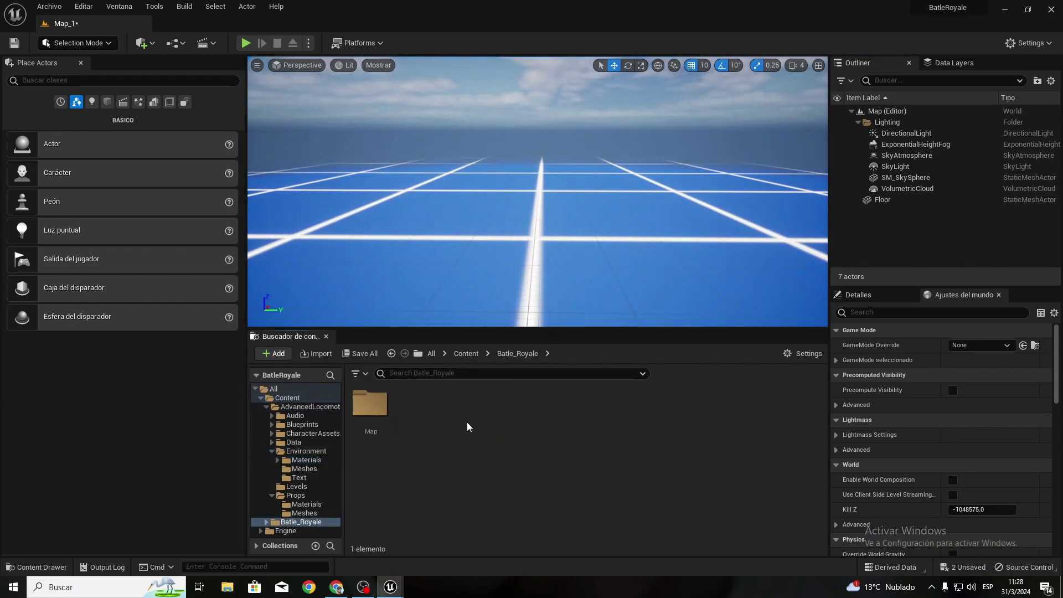
left_click(465, 355)
double_click(370, 403)
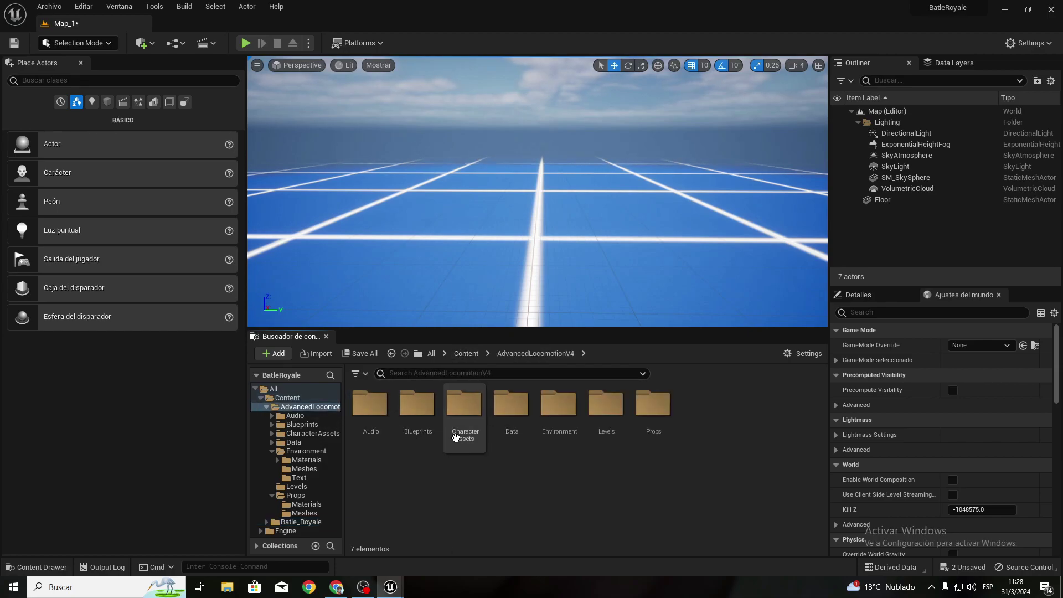
double_click(430, 417)
double_click(510, 405)
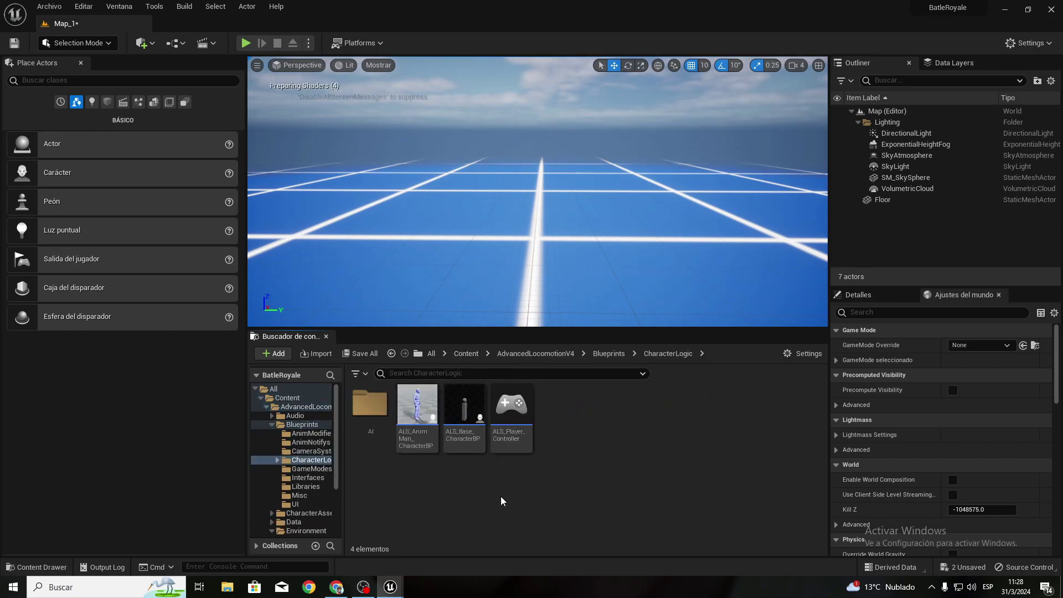
right_click(417, 409)
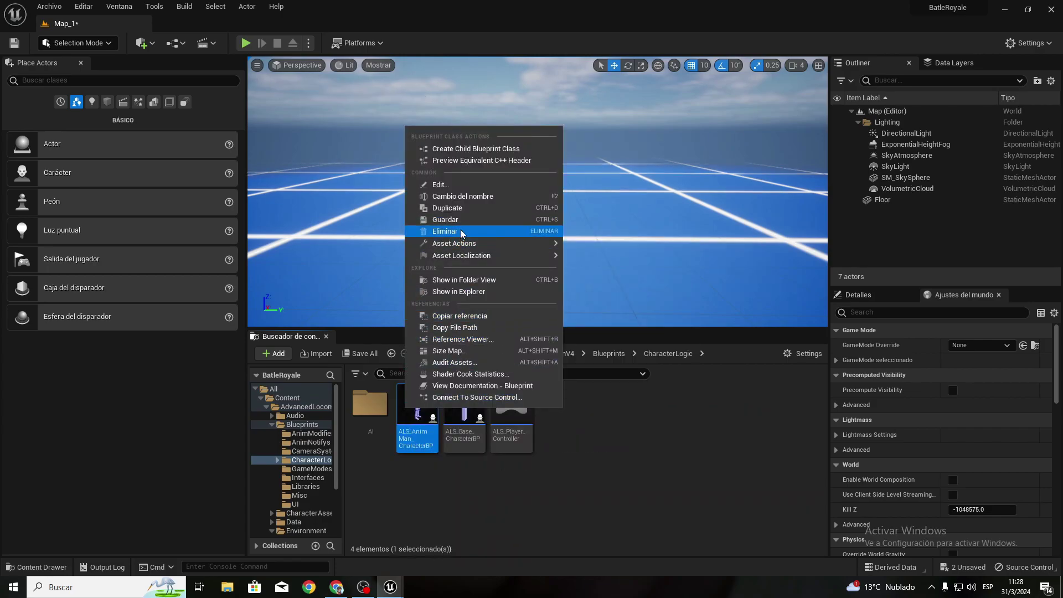
left_click(461, 208)
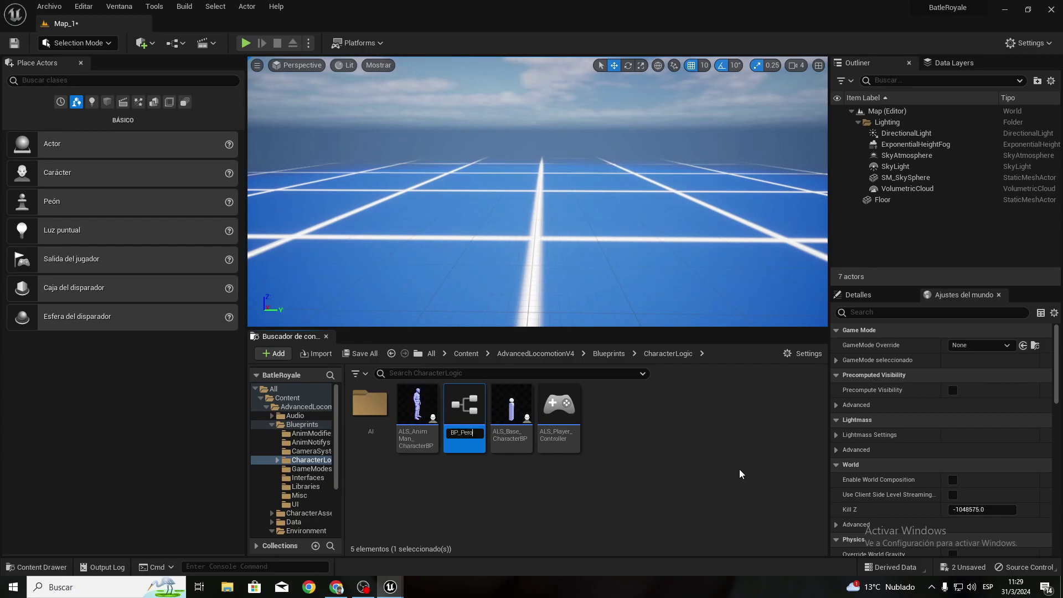
type("najeBase")
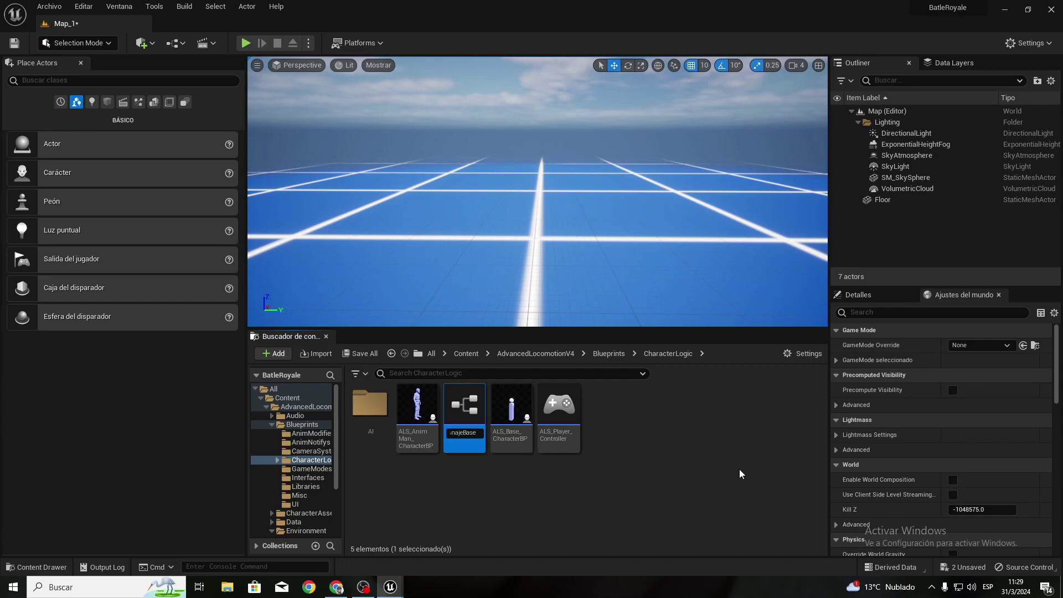
key("Return")
Step: Move BP_PerosnajeBase into the Batle_Royale folder and open that folder
mouse_move(559, 410)
left_mouse_down()
mouse_move(340, 453)
mouse_move(462, 484)
mouse_move(316, 478)
left_mouse_up()
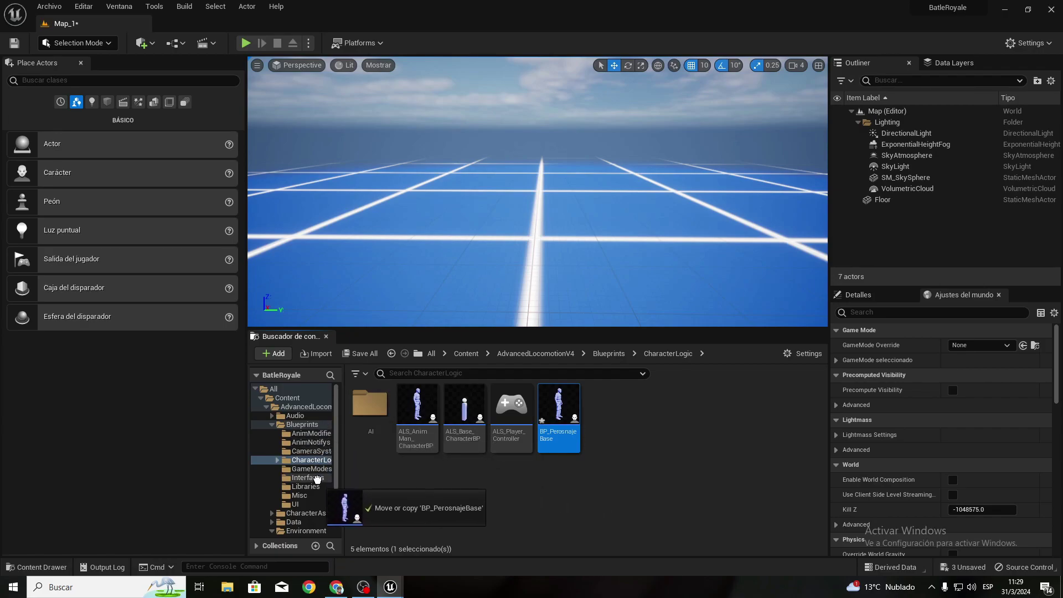
scroll(317, 479, "down", 3)
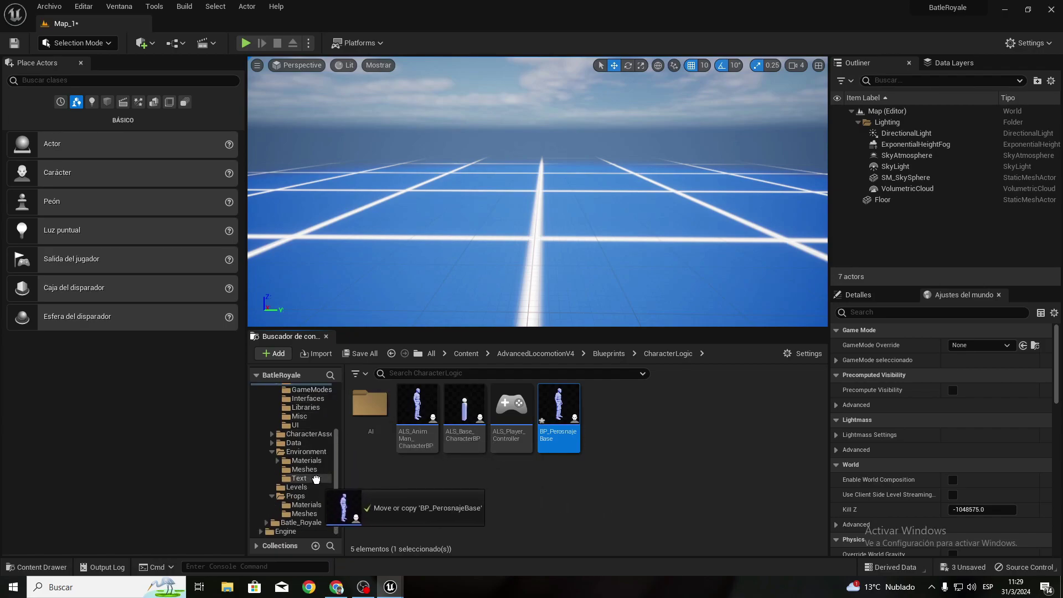
left_click_drag(317, 478, 304, 520)
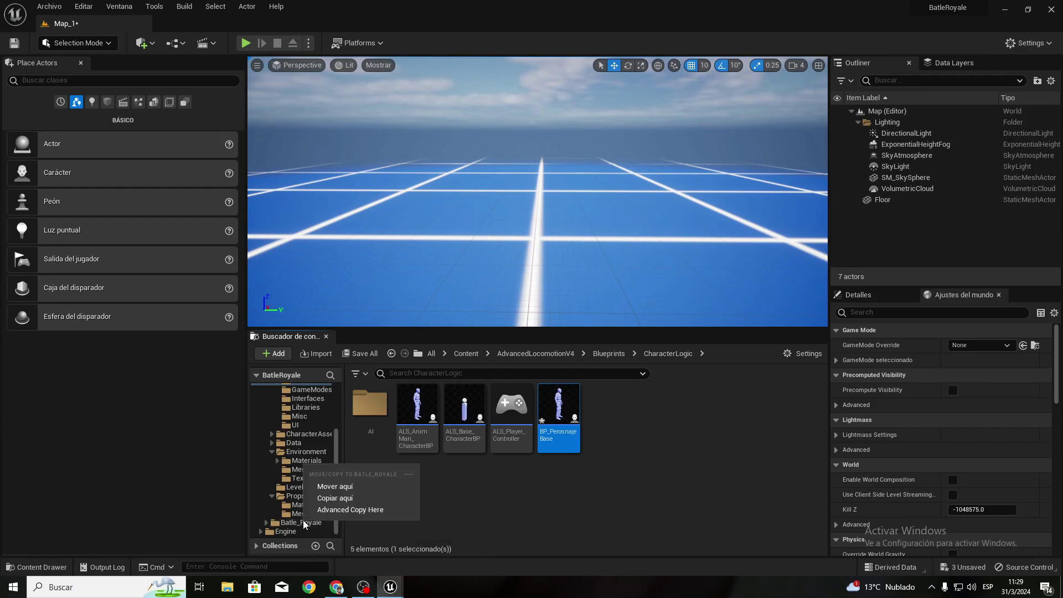
left_click(339, 486)
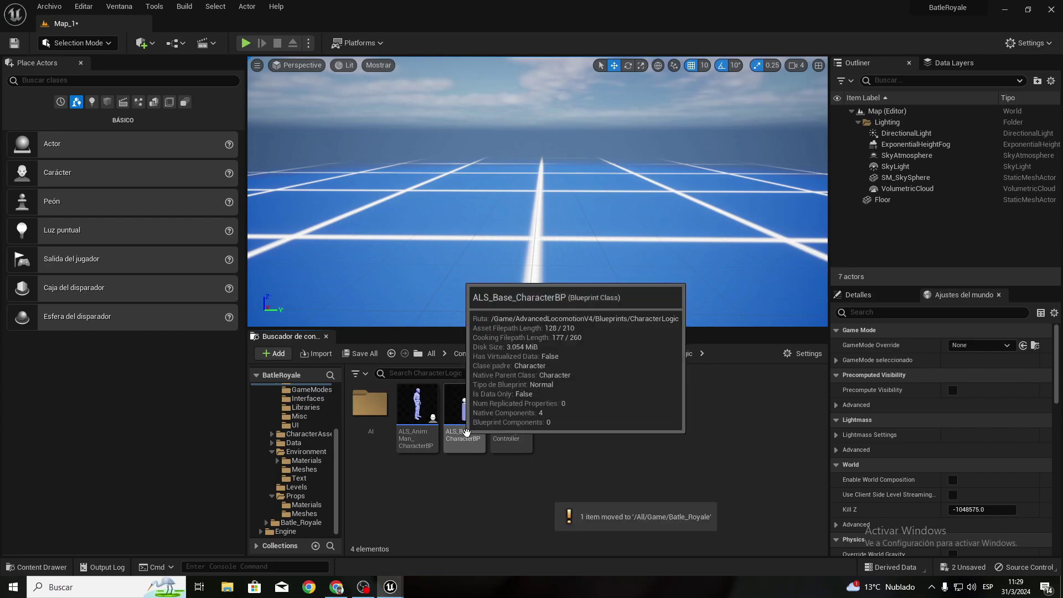
left_click(298, 523)
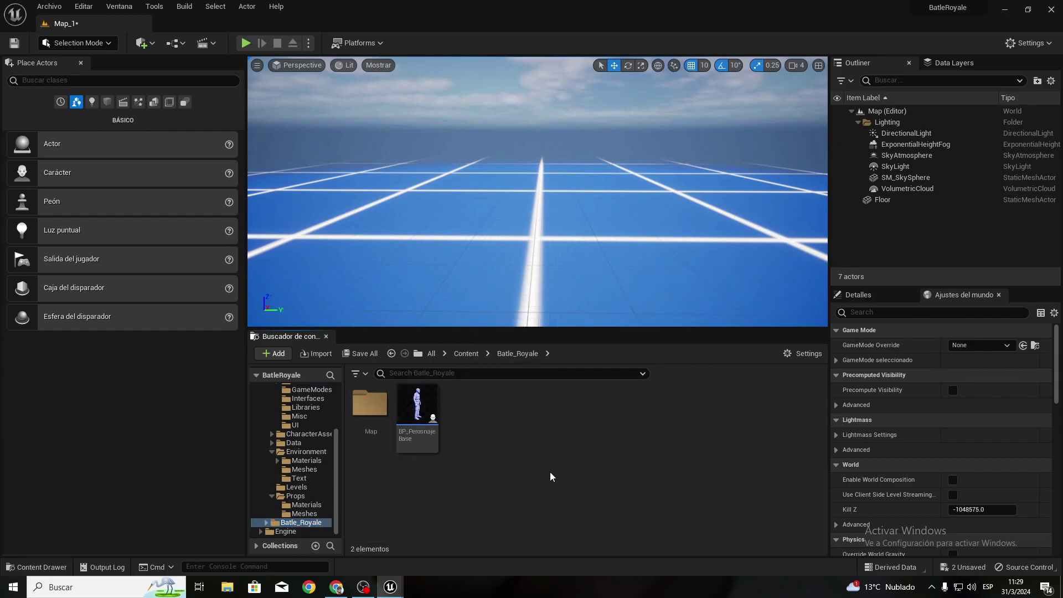
right_click(493, 425)
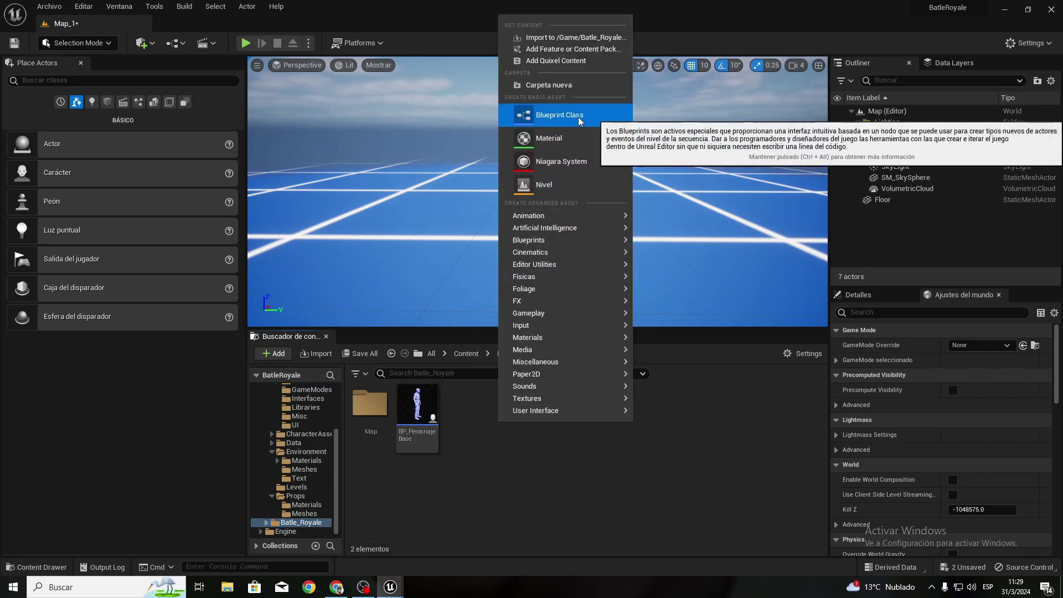
Step: Add a 'Bueprints' folder in Batle_Royale, move BP_PerosnajeBase into it, and open it
left_click(560, 86)
type("Blueprint")
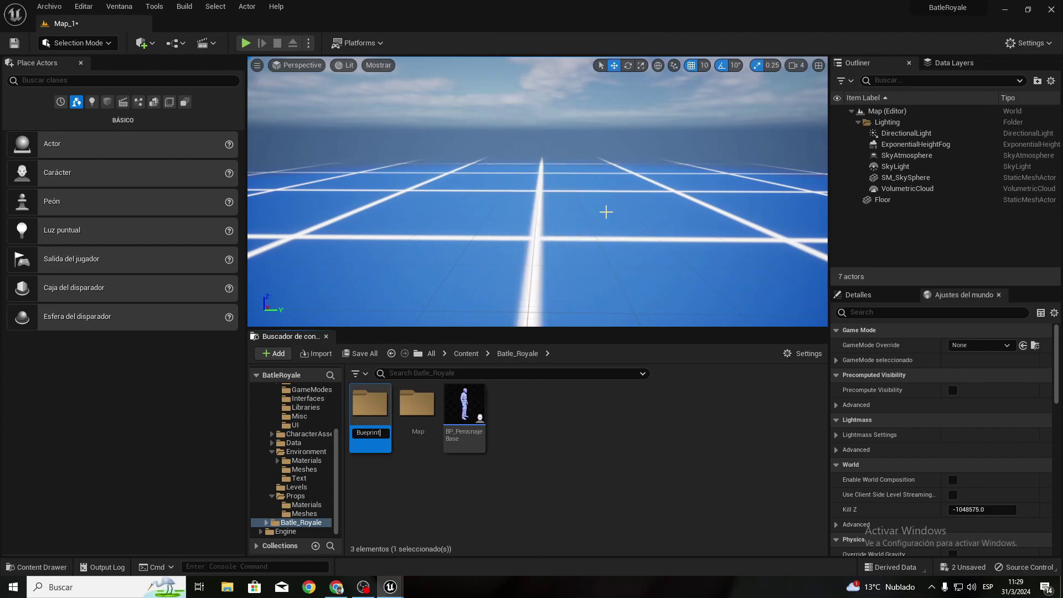
type("s")
key("Return")
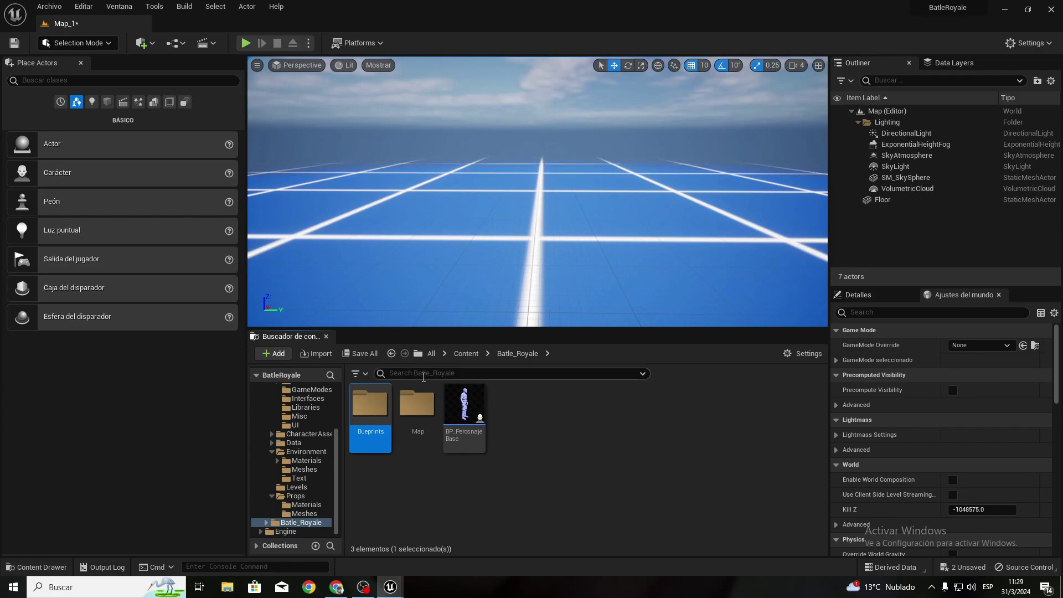
left_click_drag(464, 404, 380, 417)
left_click(420, 436)
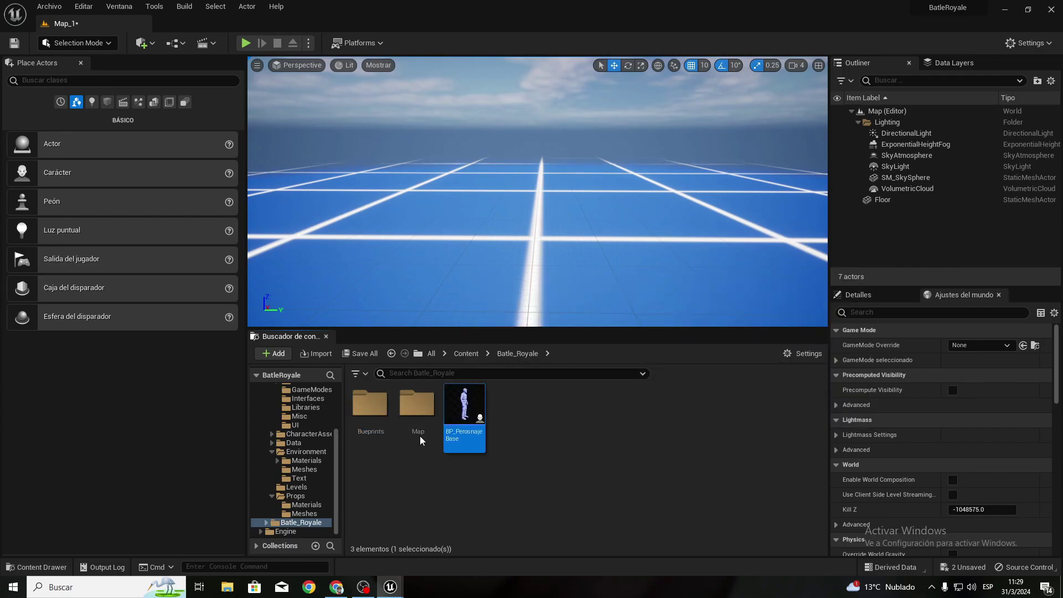
double_click(370, 403)
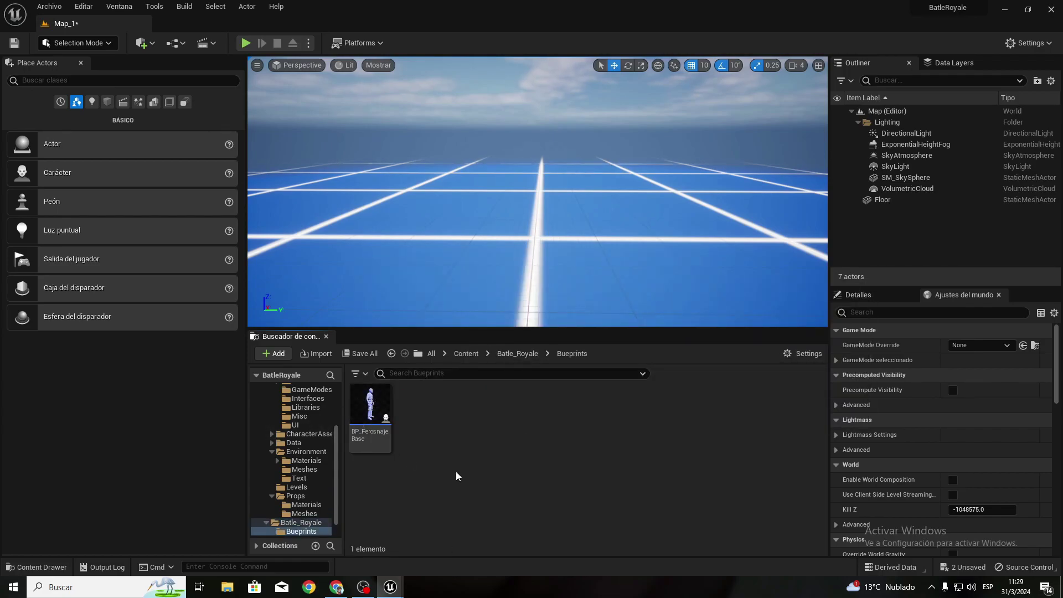
Step: Create a Blueprint Class with GameMode as parent and name it BP_GameModeBTY
right_click(430, 417)
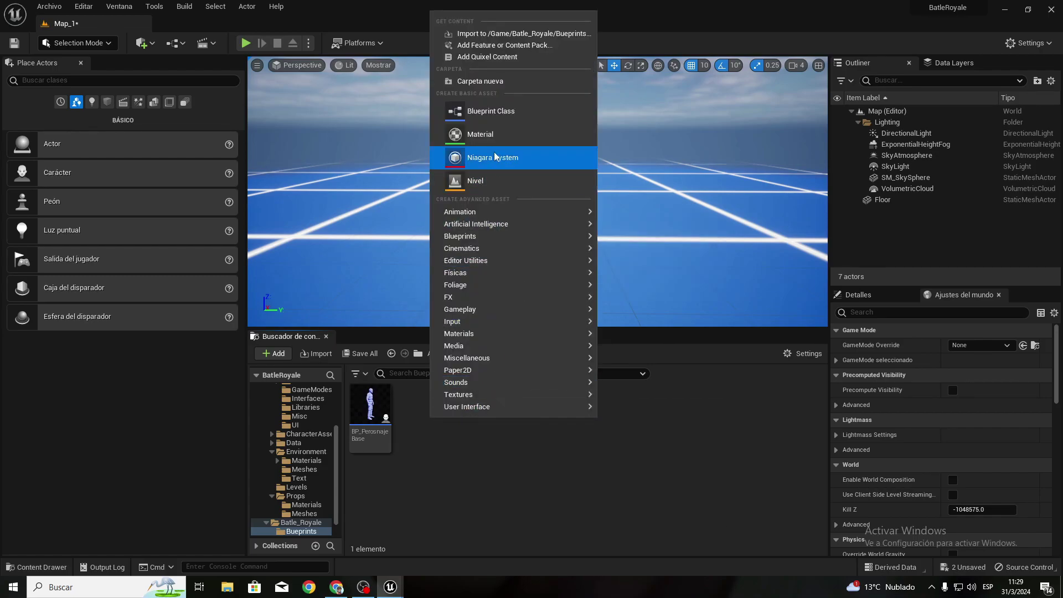
left_click(486, 116)
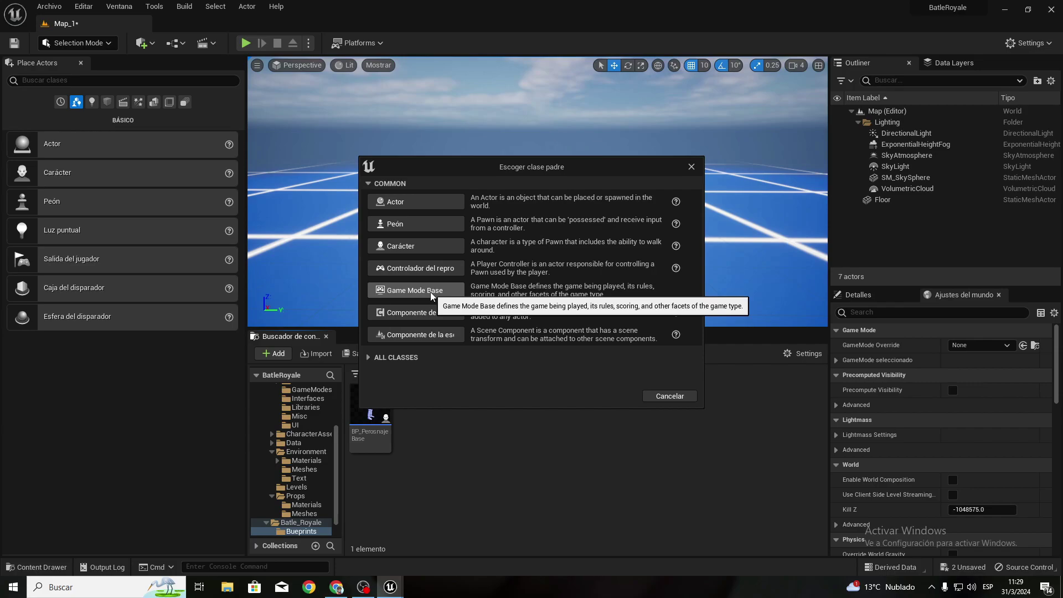
left_click(368, 358)
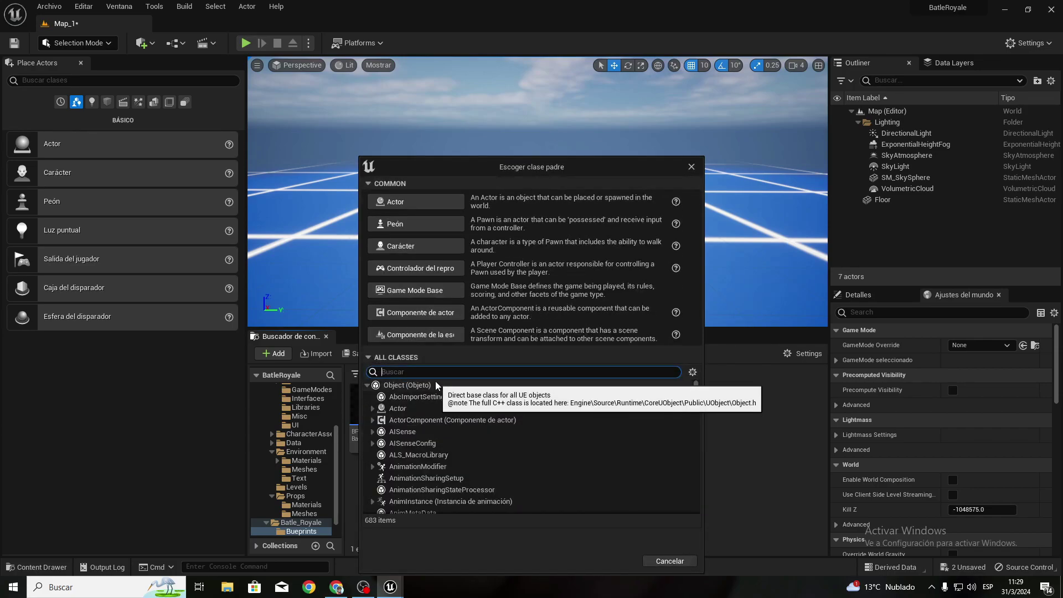
type("grame mop")
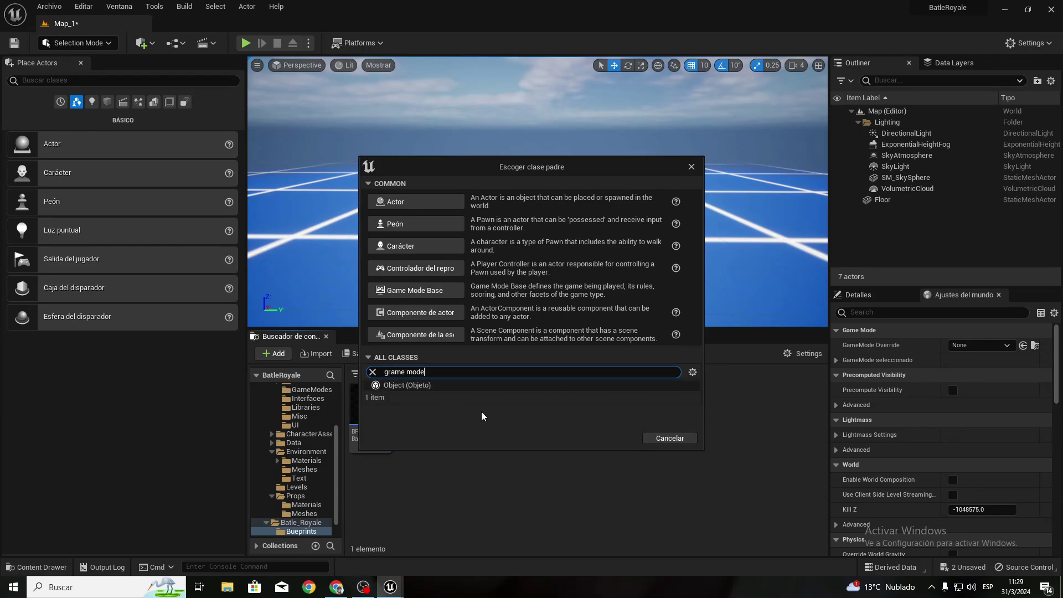
key("BackSpace")
key("BackSpace")
key("BackSpace")
key("BackSpace")
key("BackSpace")
type("mo")
type("de")
key("BackSpace")
key("BackSpace")
key("BackSpace")
key("BackSpace")
key("BackSpace")
key("BackSpace")
key("BackSpace")
type("a")
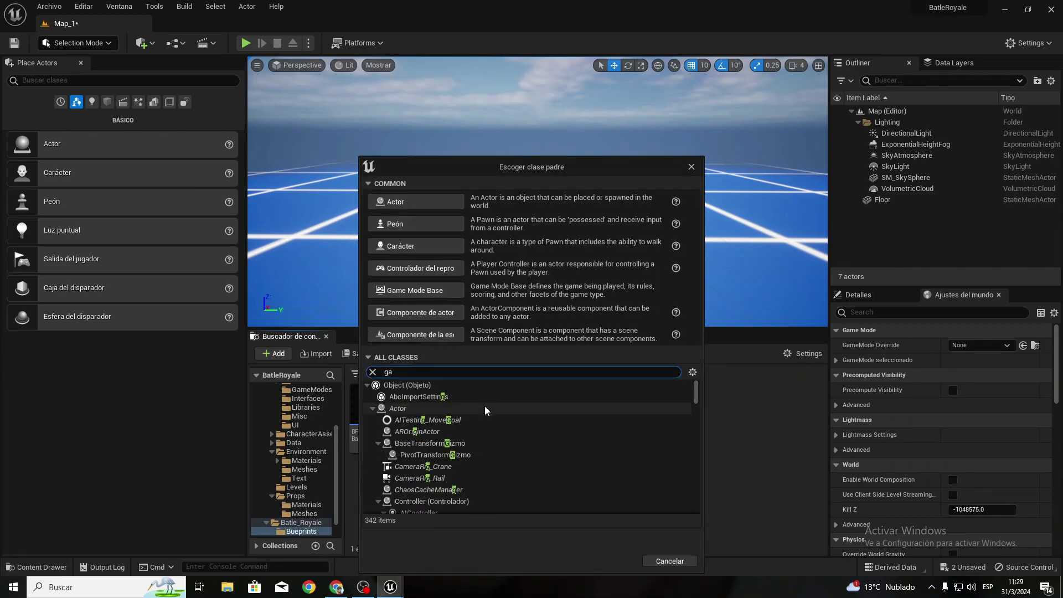
type("m")
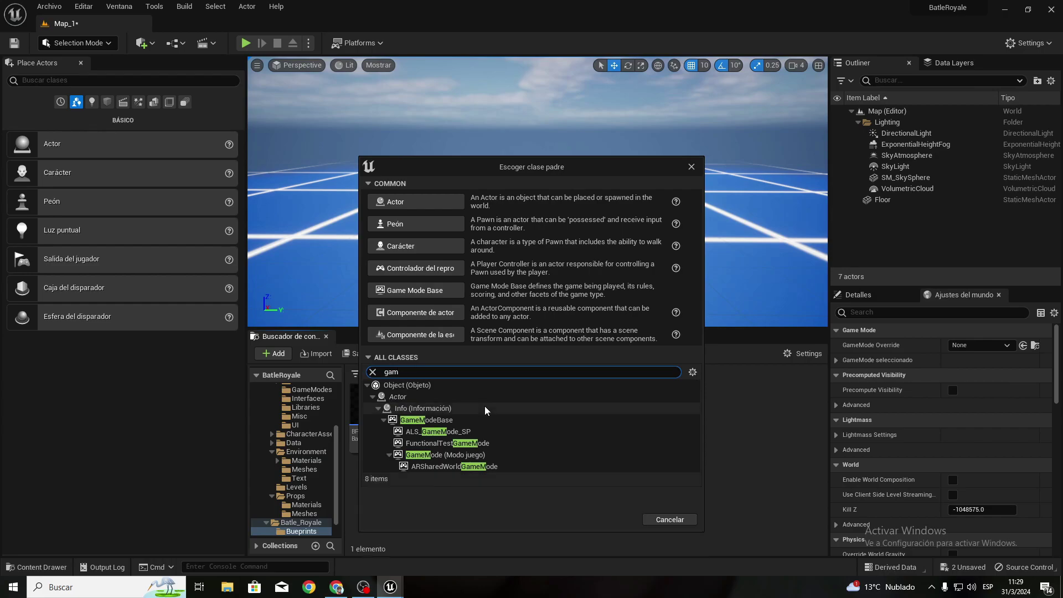
type("em")
type("ode")
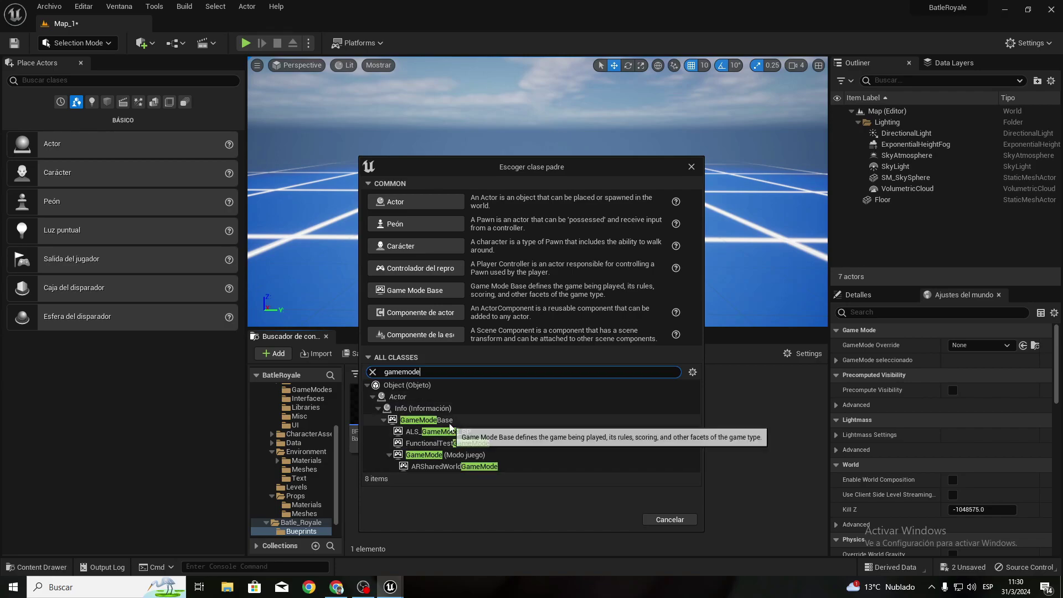
left_click(455, 457)
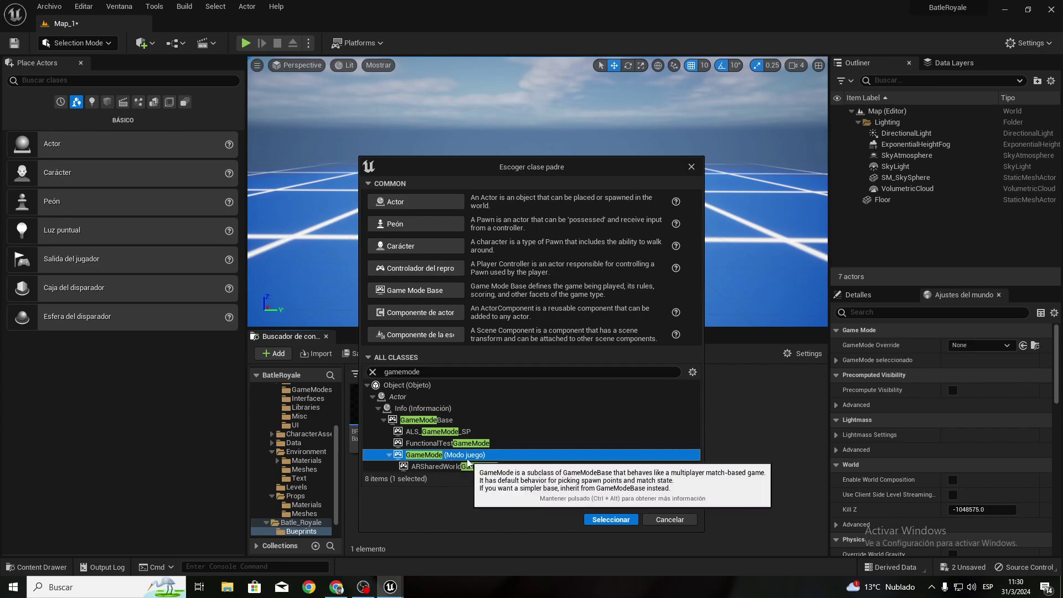
left_click(612, 521)
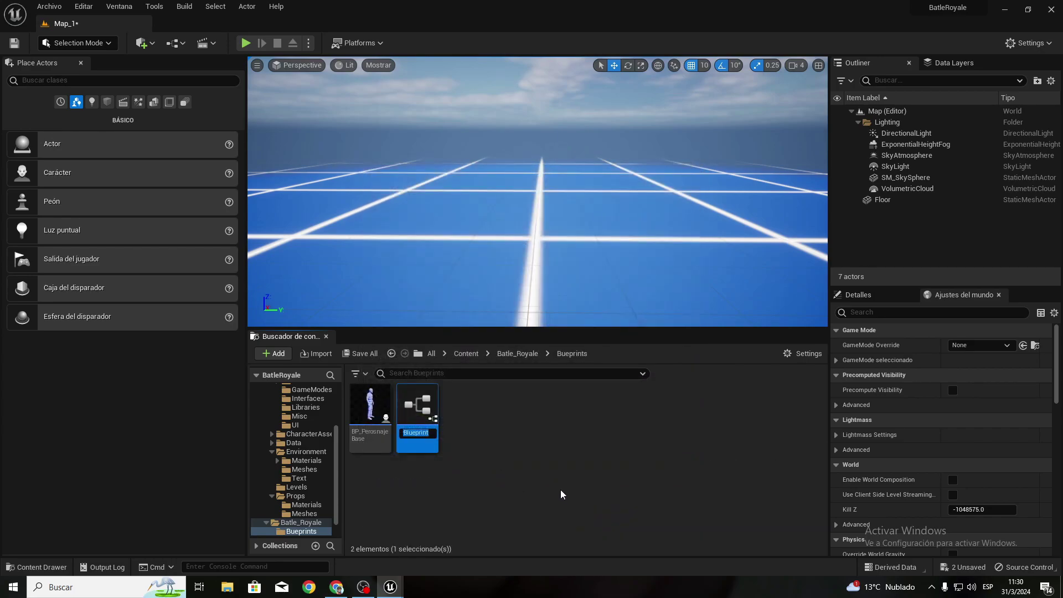
type("BP_")
type("GameMo")
type("de")
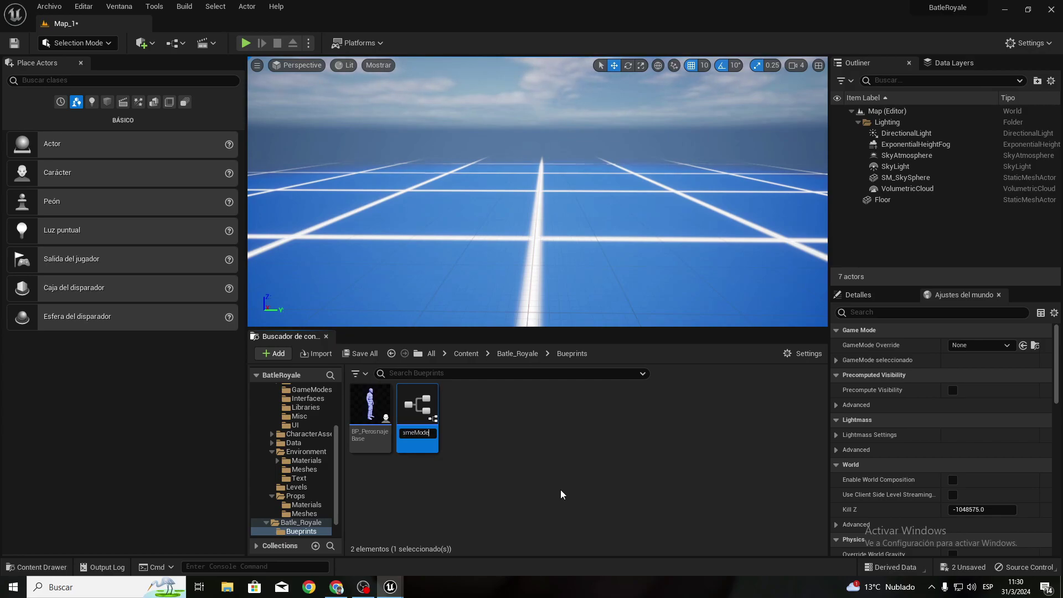
type("BT")
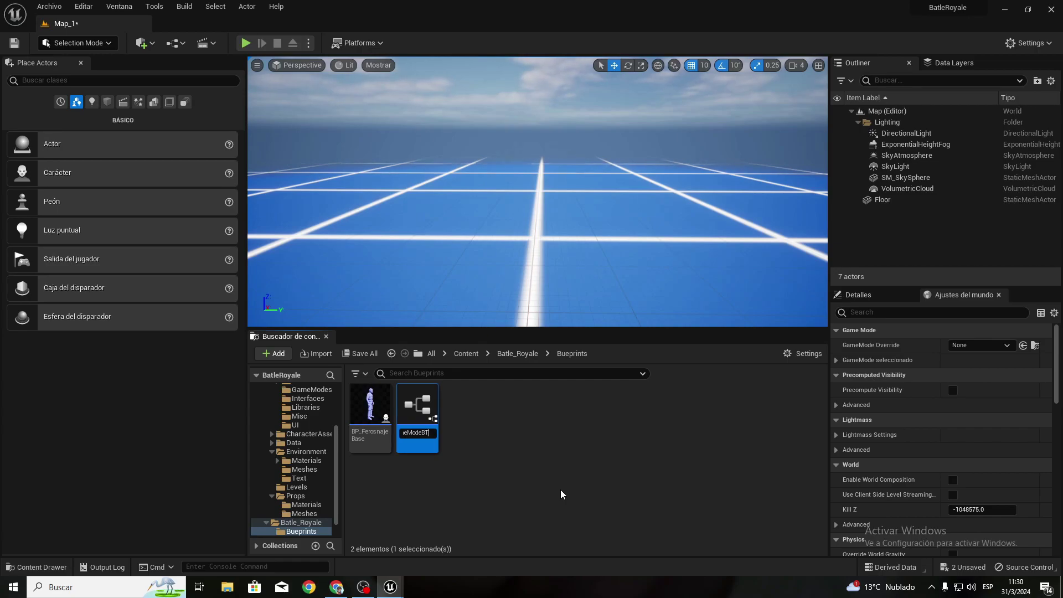
type("Y")
key("Return")
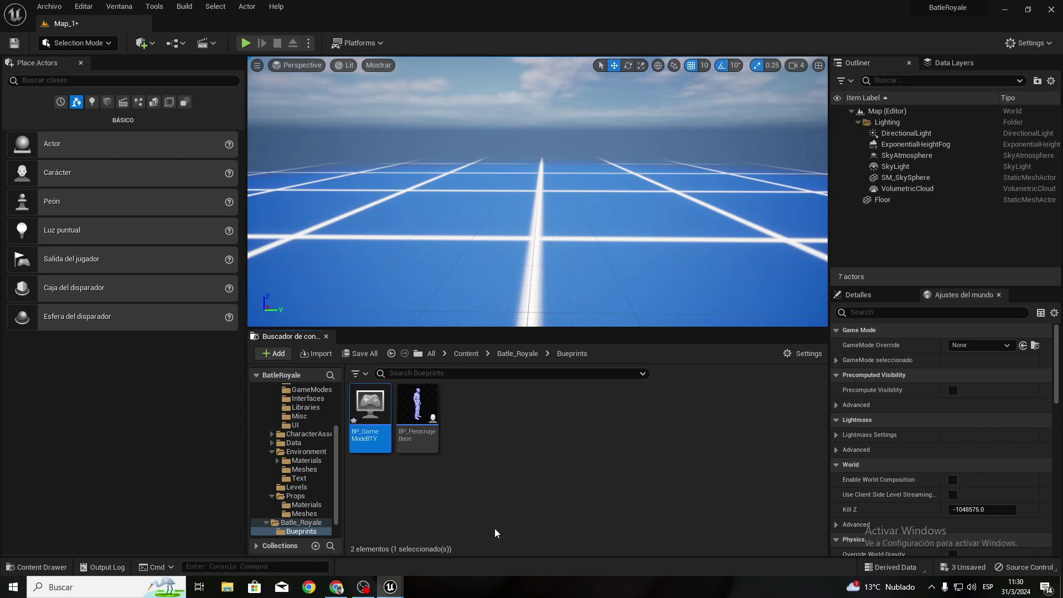
Step: Set BP_GameModeBTY's Player Controller to ALS_Player_Controller and Default Pawn to BP_PerosnajeBase, then compile and save
double_click(370, 416)
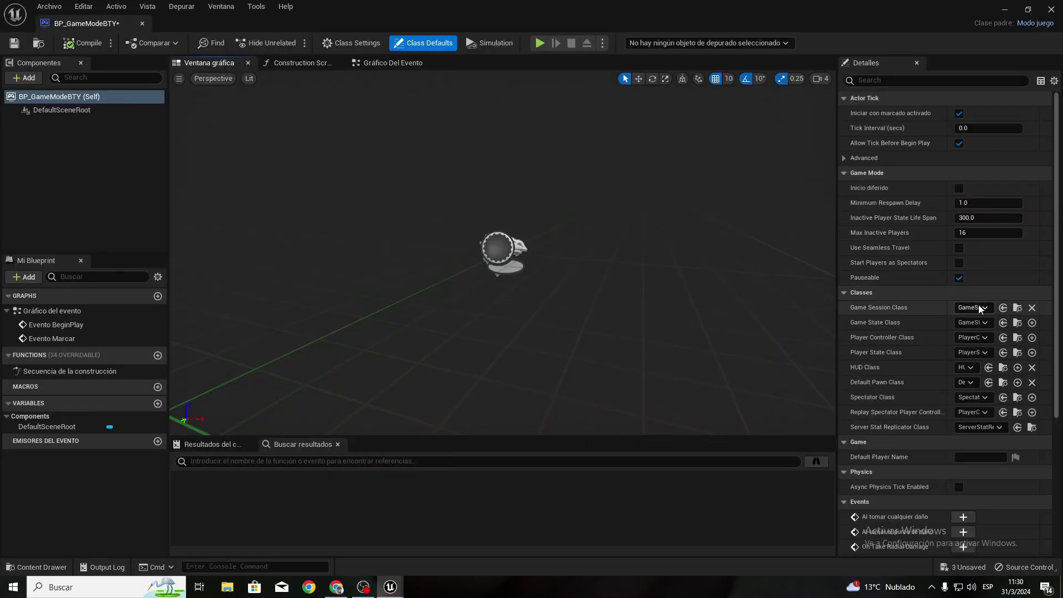
left_click_drag(946, 309, 909, 308)
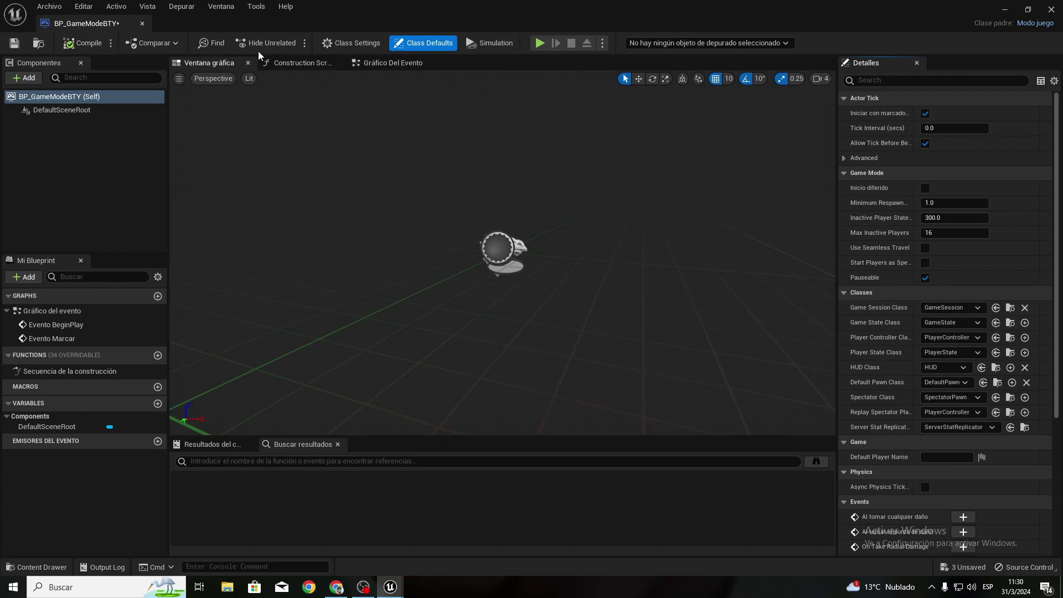
left_click(332, 44)
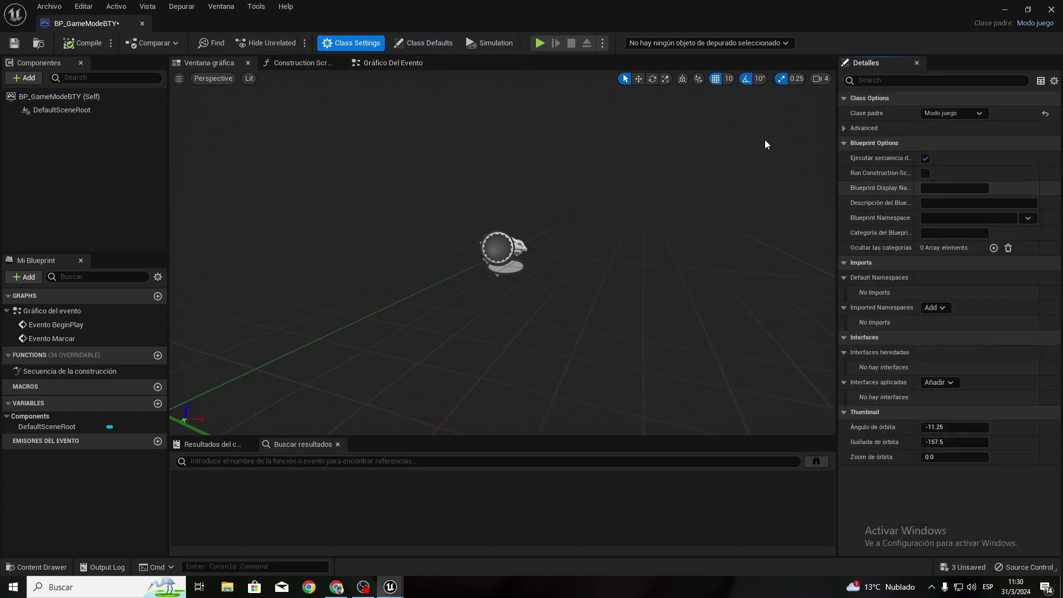
left_click(426, 43)
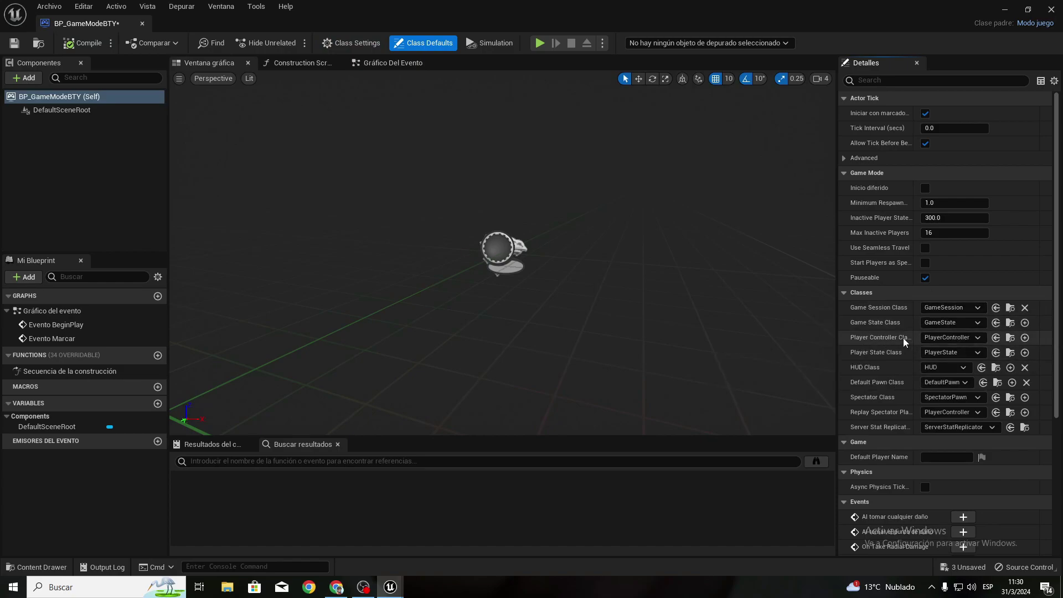
left_click(933, 338)
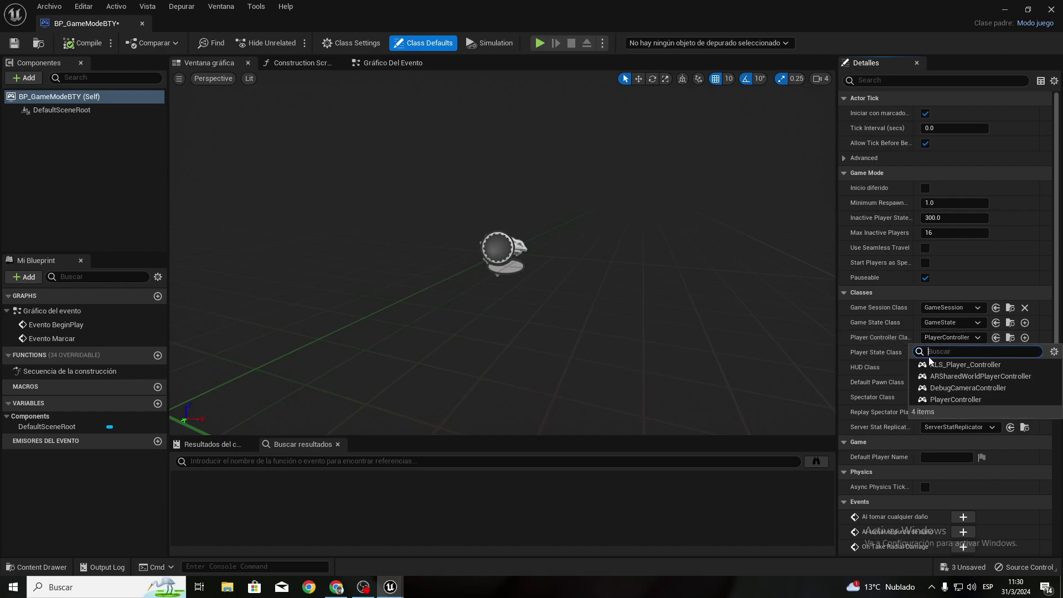
left_click(948, 367)
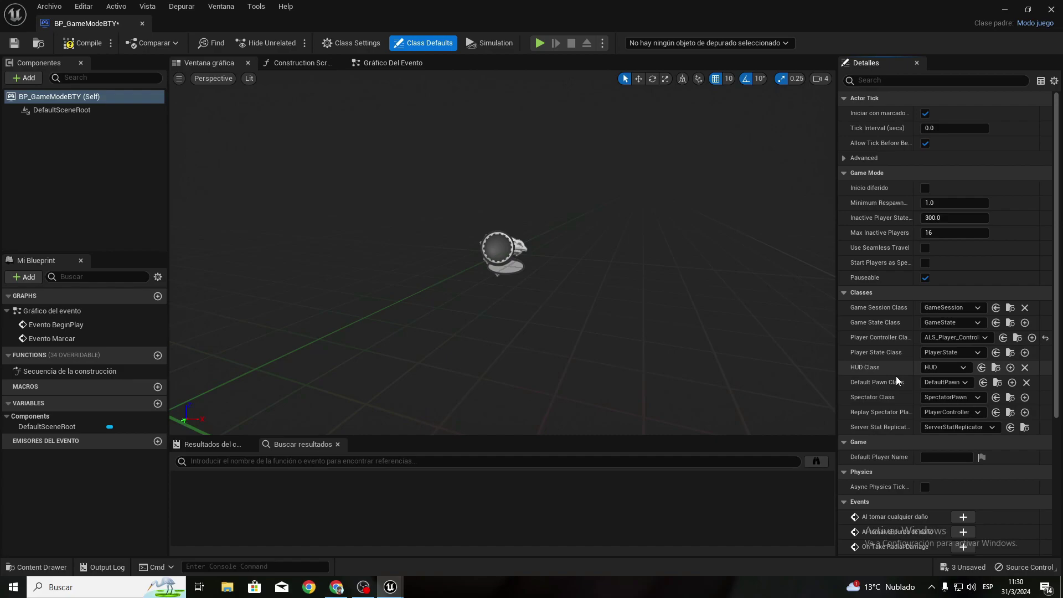
left_click(933, 387)
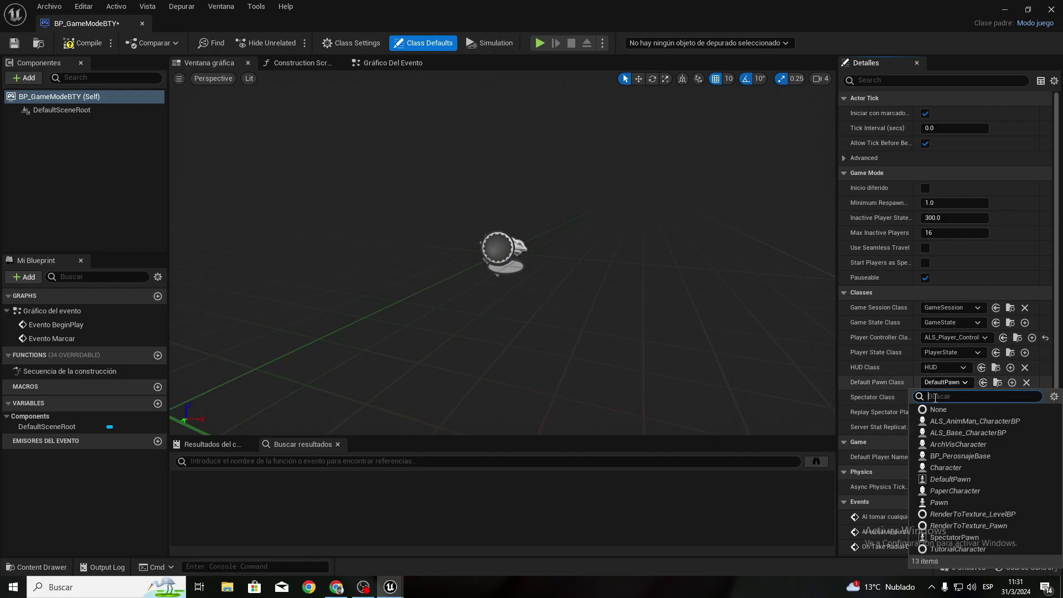
left_click(945, 458)
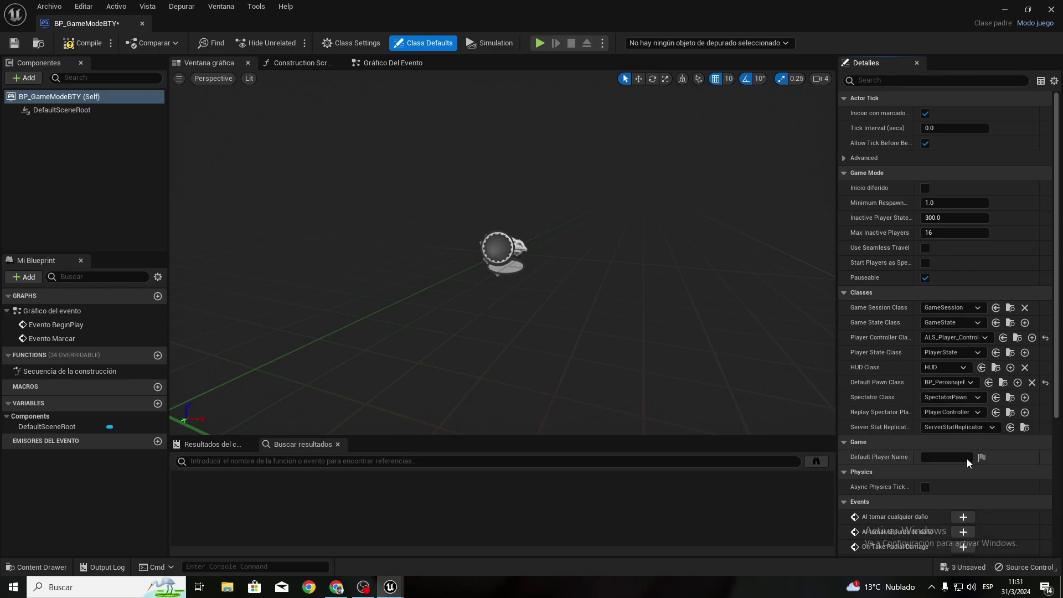
left_click(82, 43)
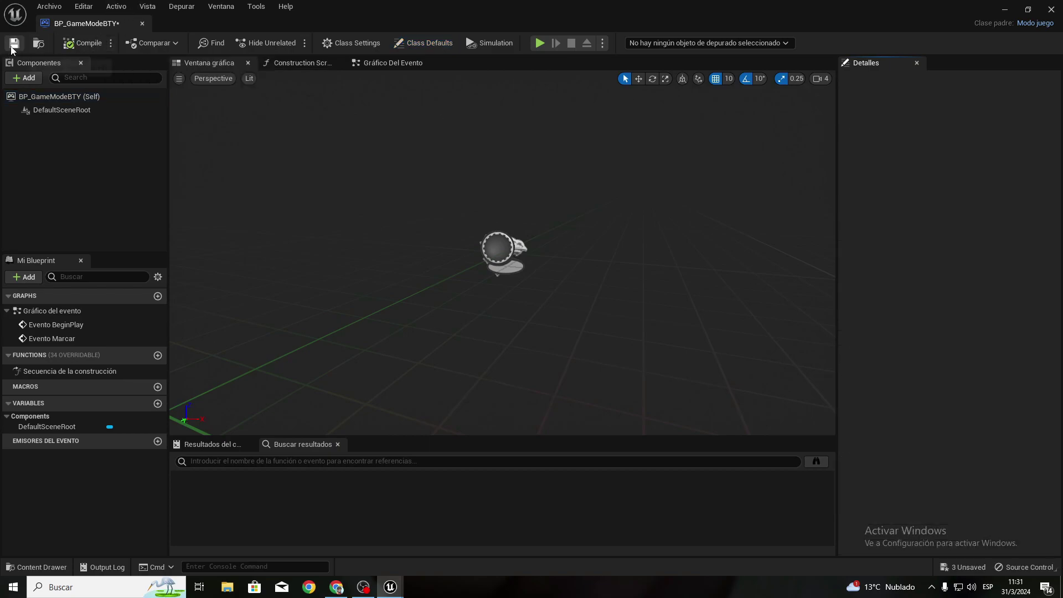
left_click(14, 43)
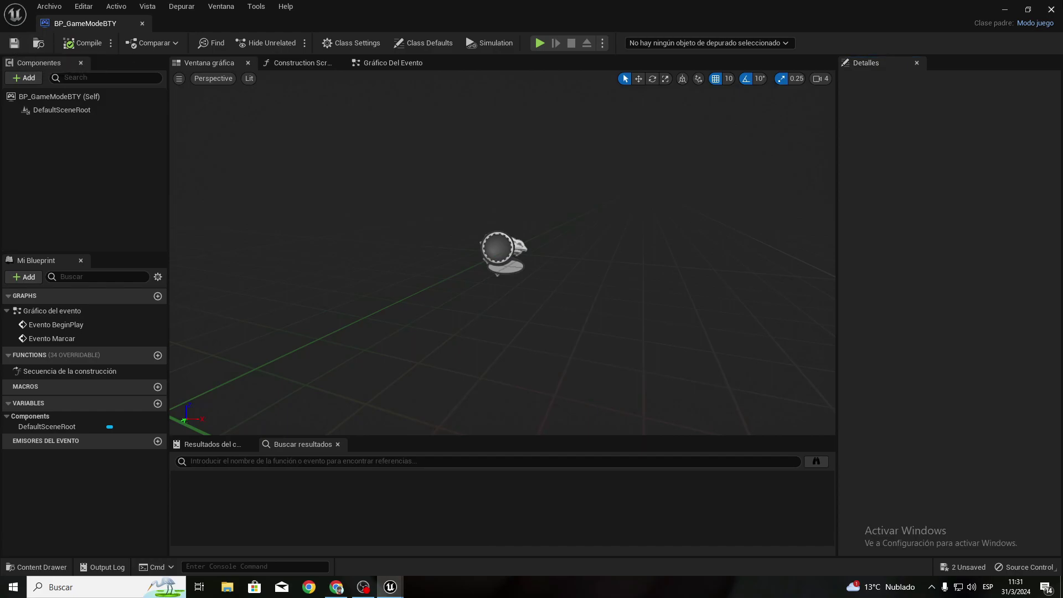
Step: Close the blueprint, set World Settings' GameMode Override to BP_GameModeBTY, and open Project Settings
left_click(1050, 9)
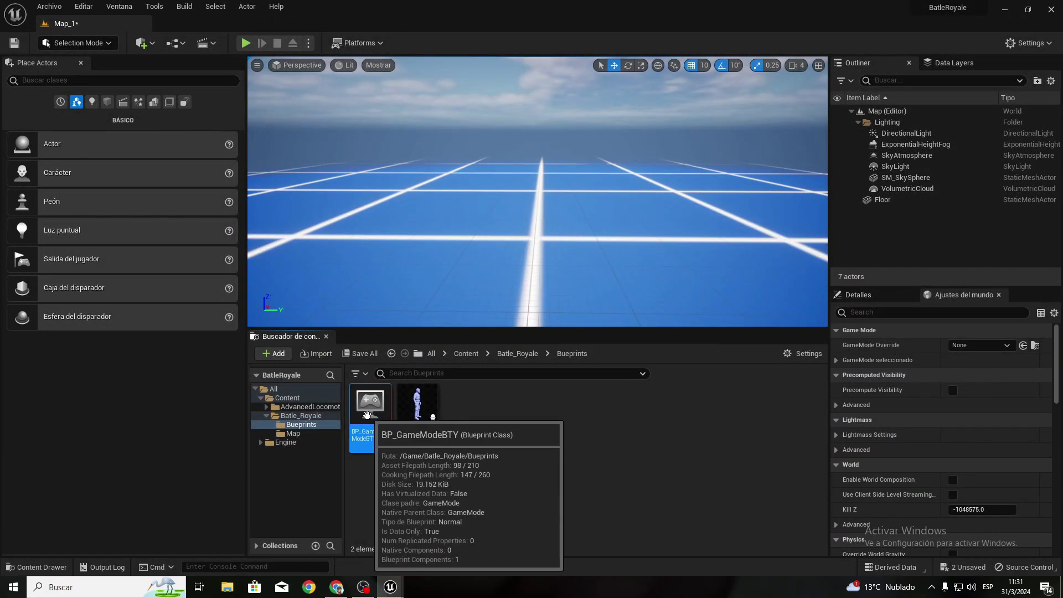
left_click_drag(377, 418, 481, 453)
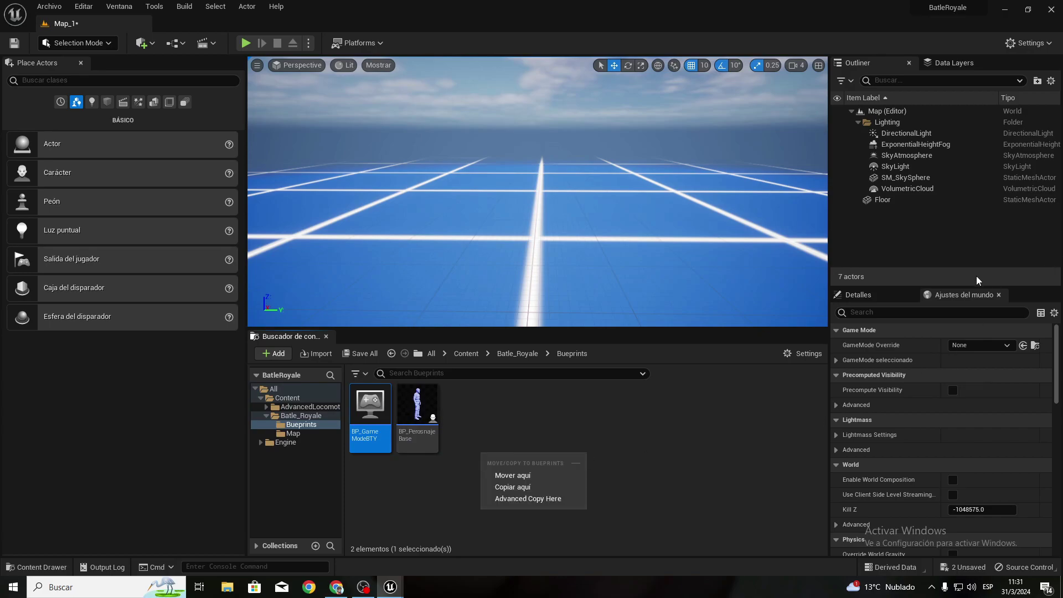
left_click(118, 9)
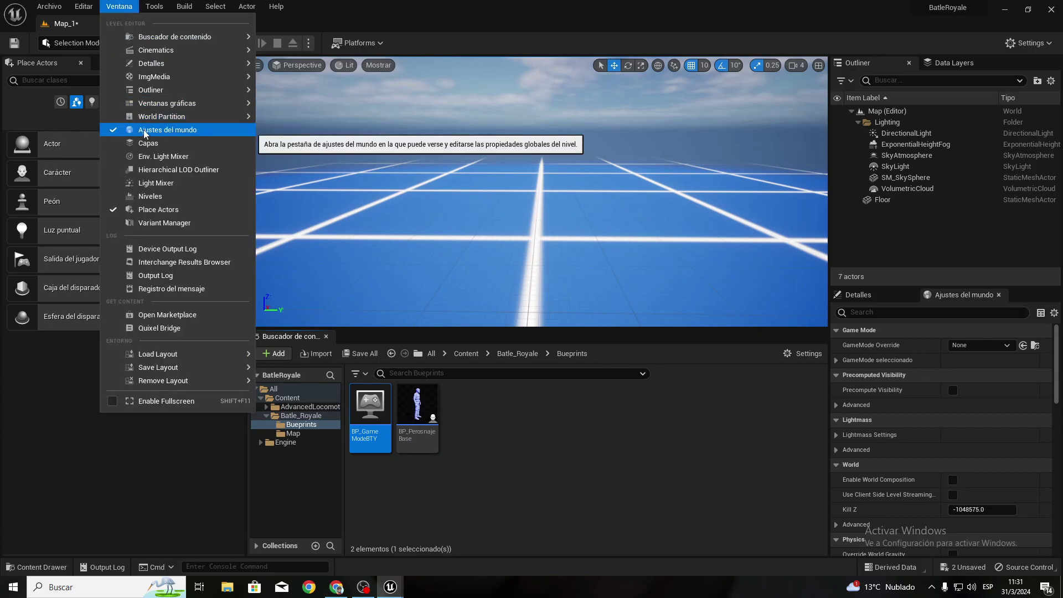
left_click(370, 409)
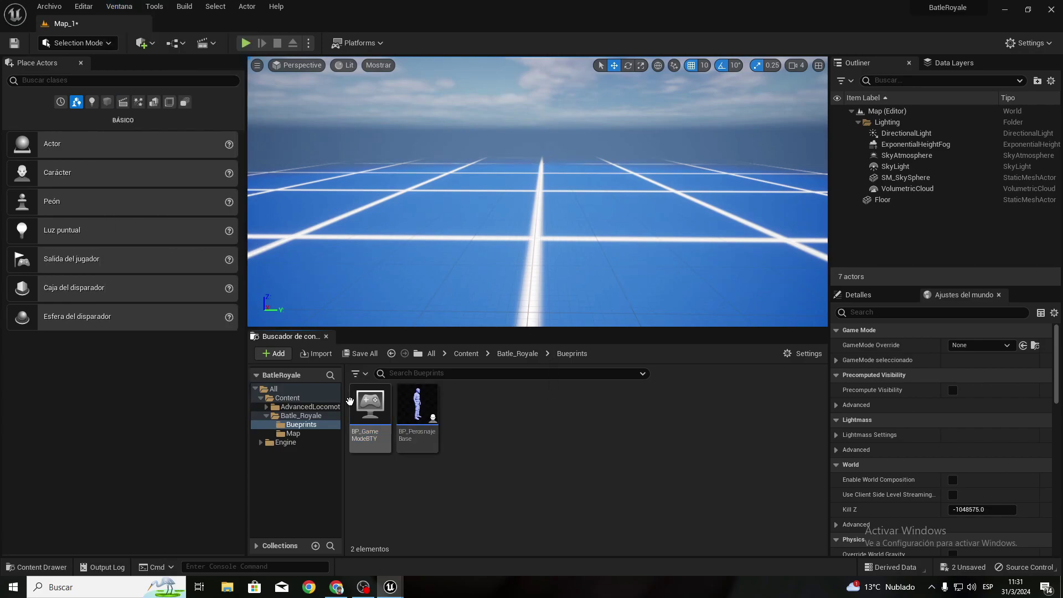
mouse_move(370, 409)
left_mouse_down()
mouse_move(984, 333)
mouse_move(984, 347)
left_mouse_up()
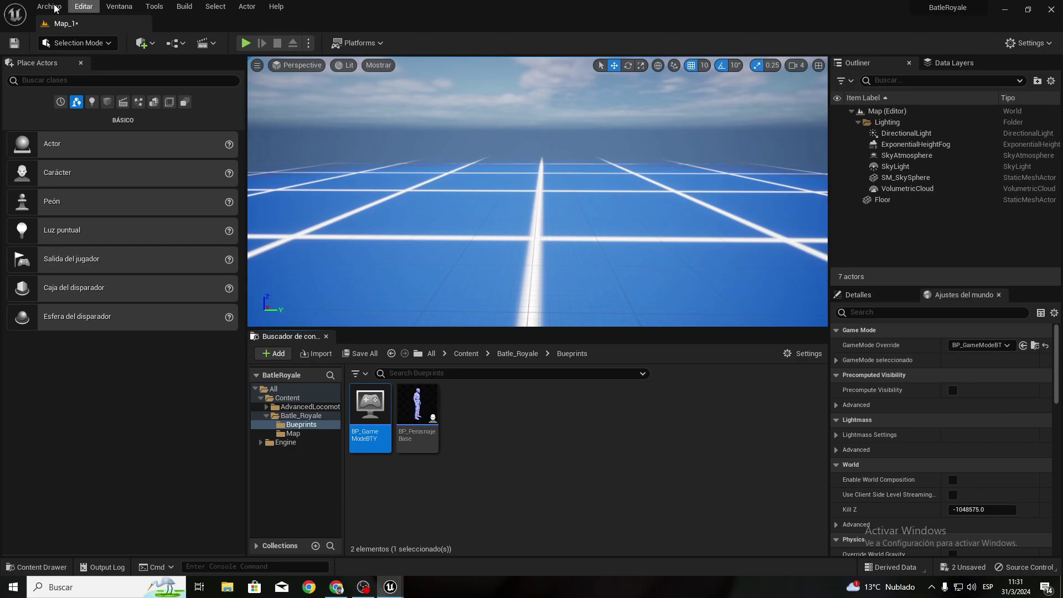
left_click(84, 6)
left_click(142, 165)
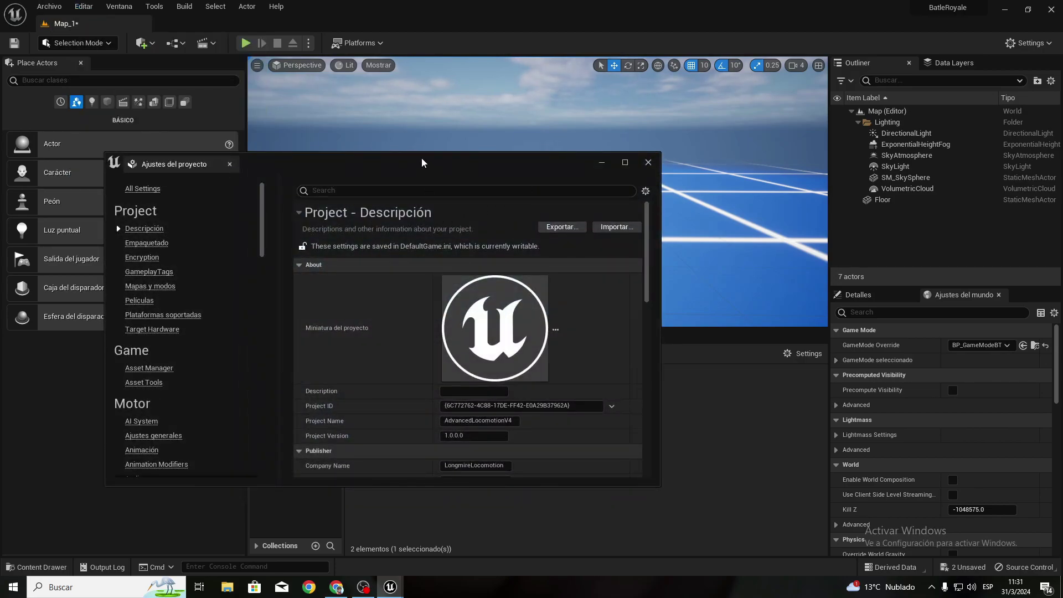
Step: In Maps & Modes, set Map_1 as editor startup and game default map, with BP_GameModeBTY as default game mode
double_click(422, 162)
left_click(29, 133)
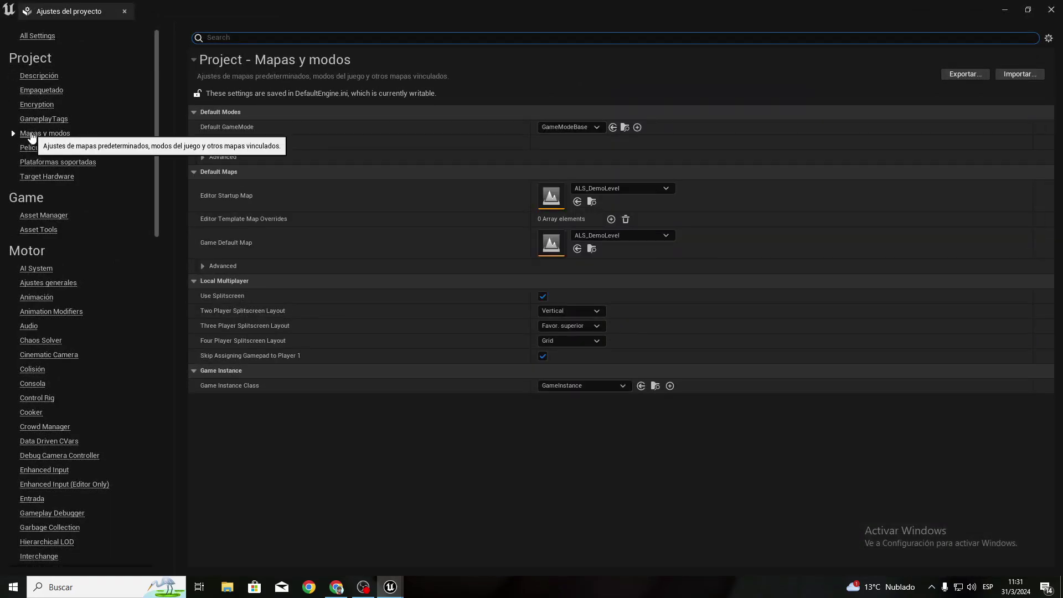
left_click(612, 190)
type("m")
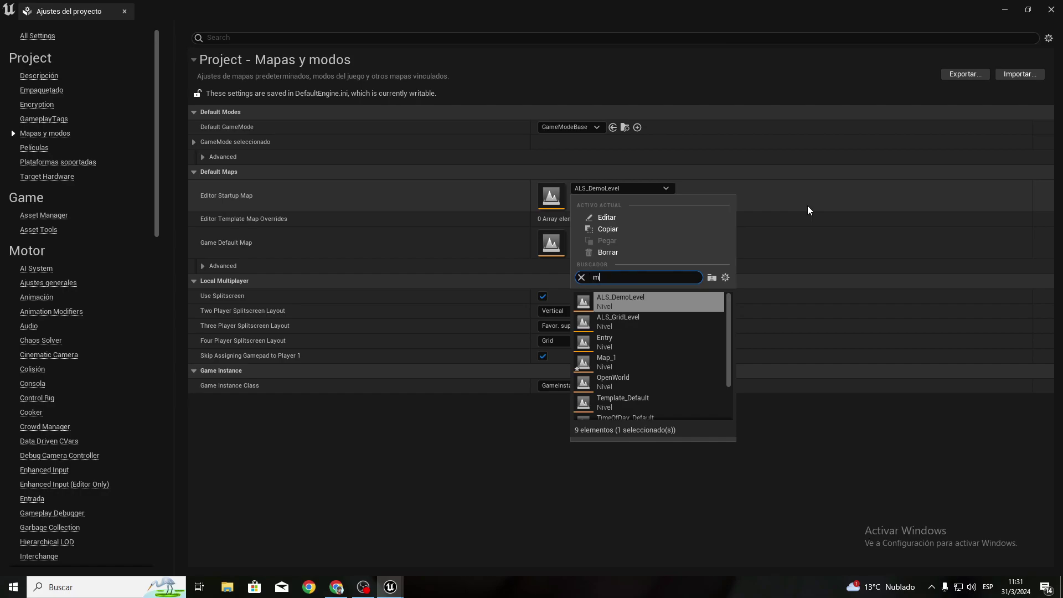
type("ap")
left_click(662, 313)
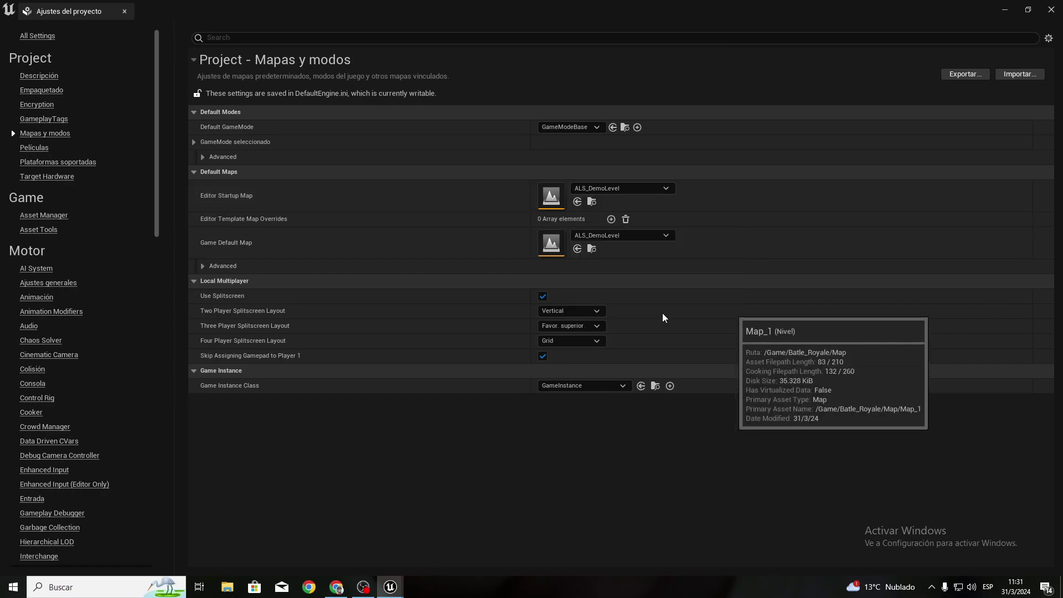
left_click(609, 235)
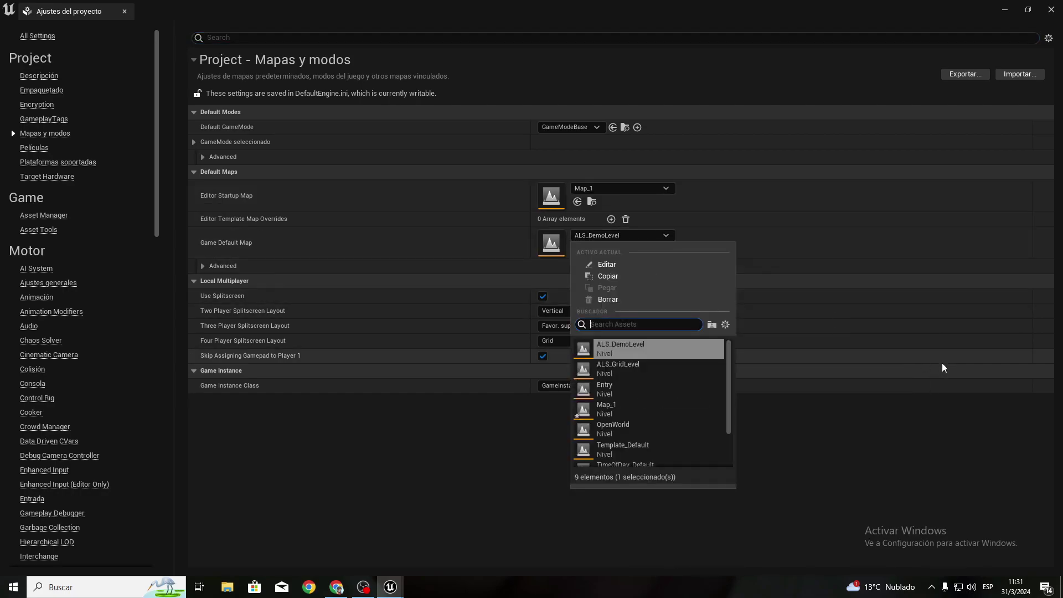
type("map")
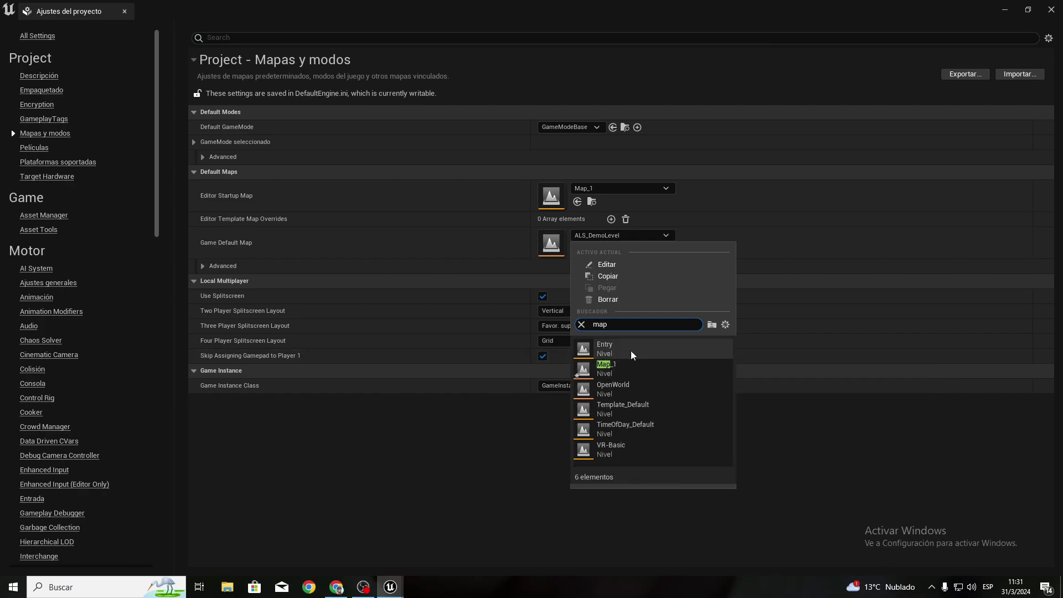
left_click(627, 365)
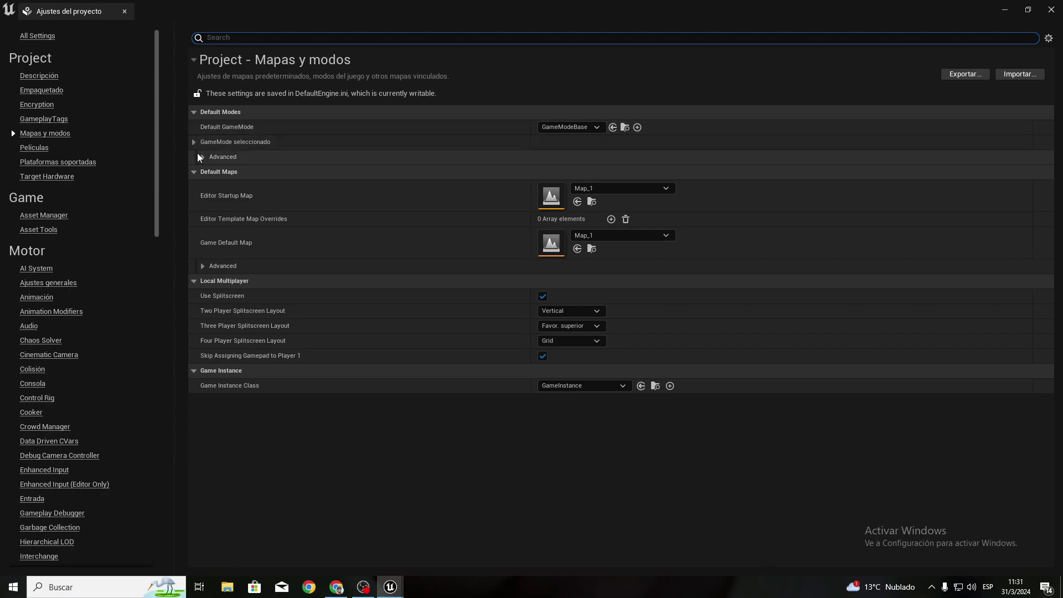
left_click(583, 128)
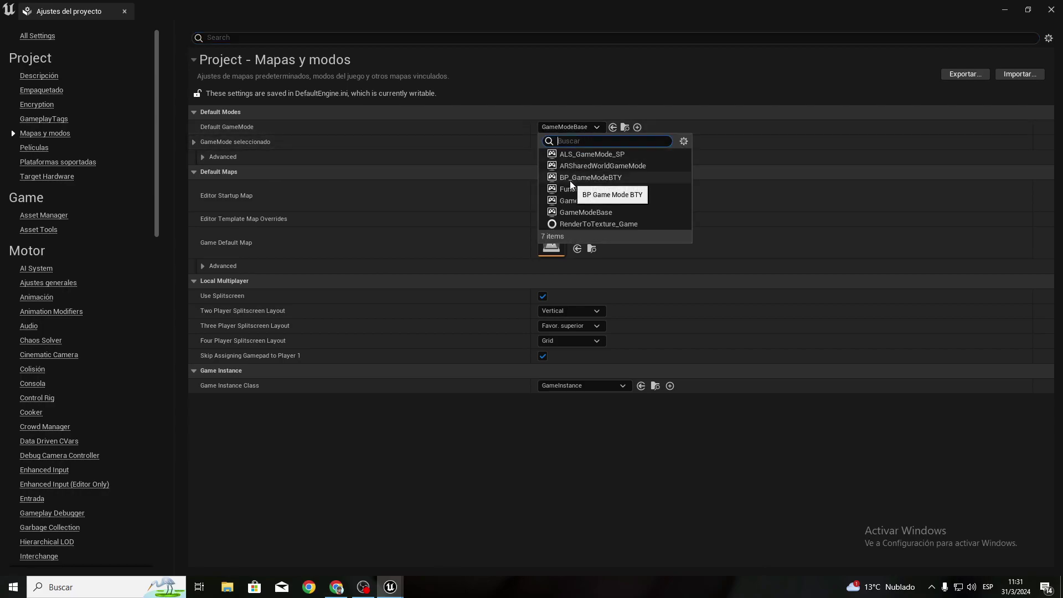
left_click(614, 179)
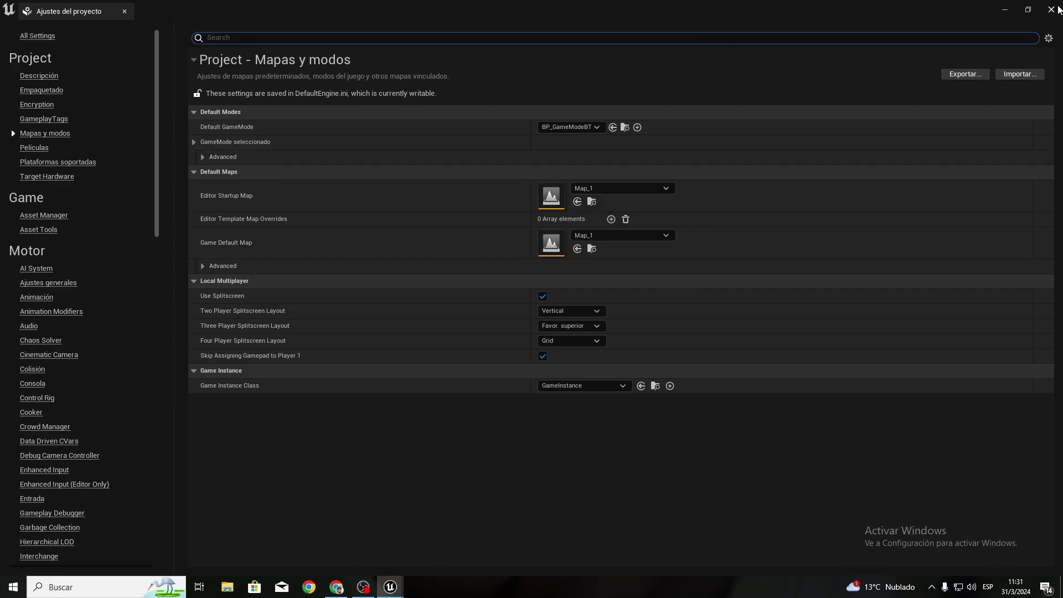
Step: Close Project Settings and save all unsaved content
left_click(1052, 9)
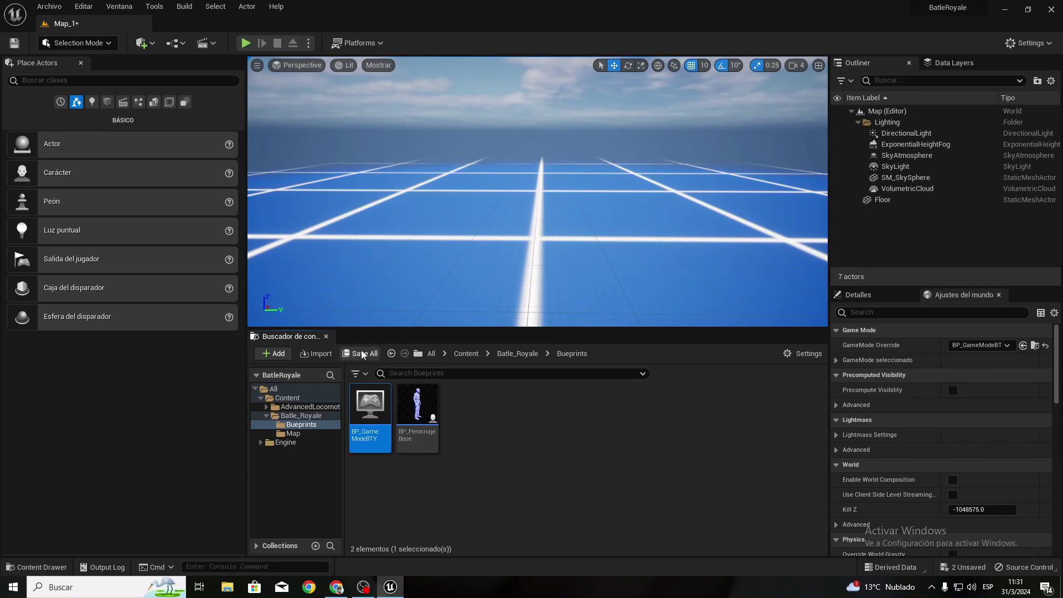
left_click(363, 355)
left_click(607, 417)
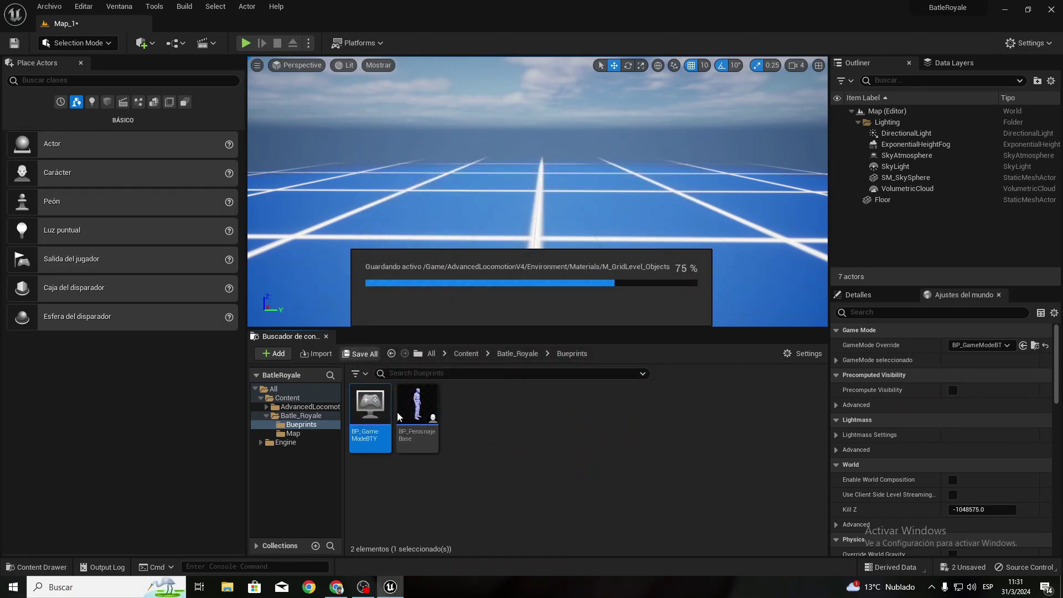
Step: Place BP_PerosnajeBase at the level centre and set its Auto Possess Player to Player 0
left_click_drag(420, 413, 464, 264)
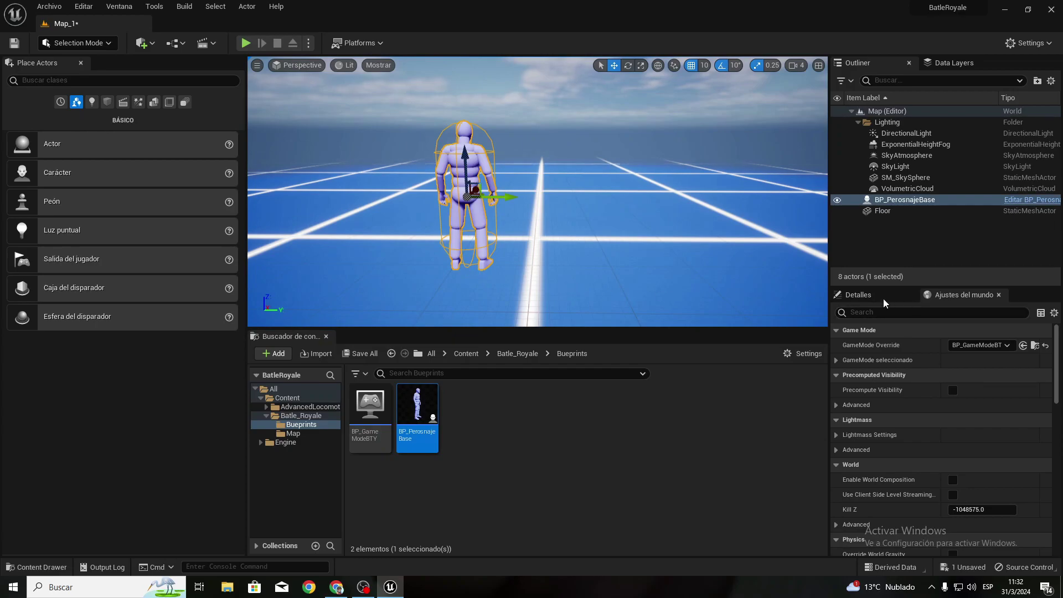
left_click(855, 294)
type("pa")
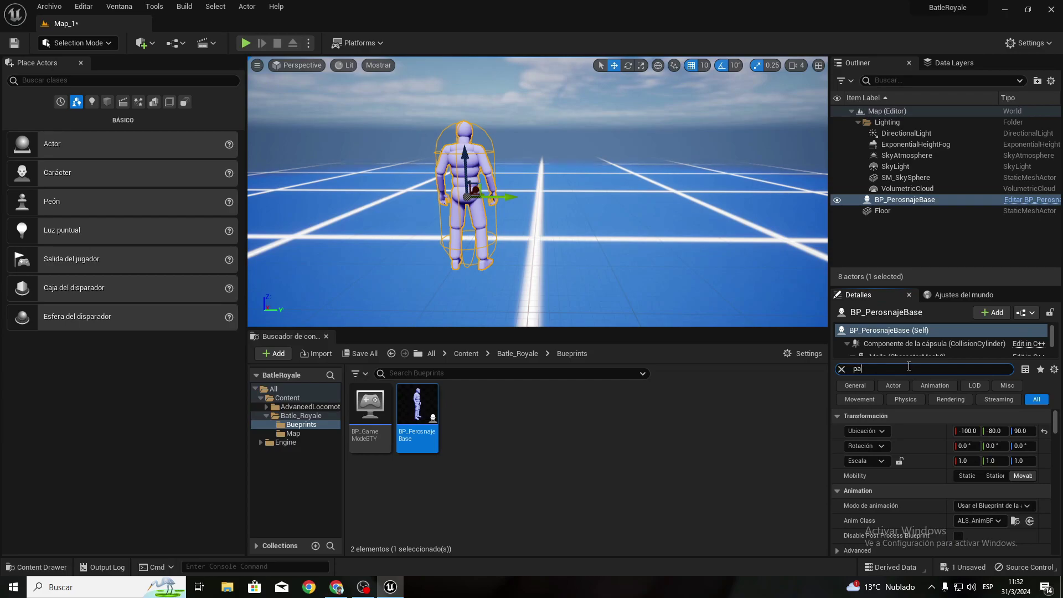
type("w")
scroll(962, 507, "down", 3)
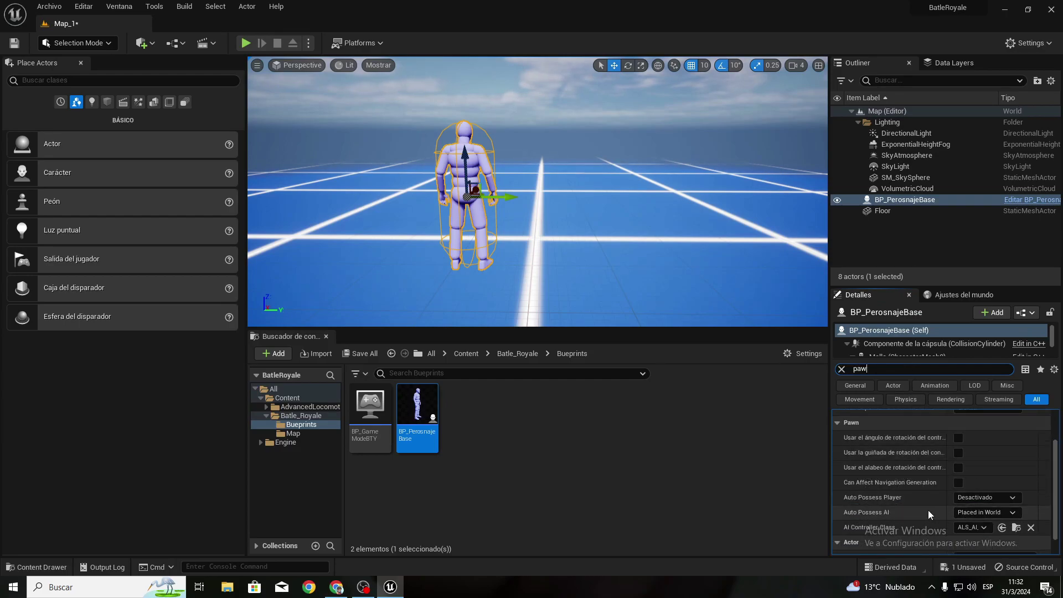
left_click(974, 497)
left_click(991, 413)
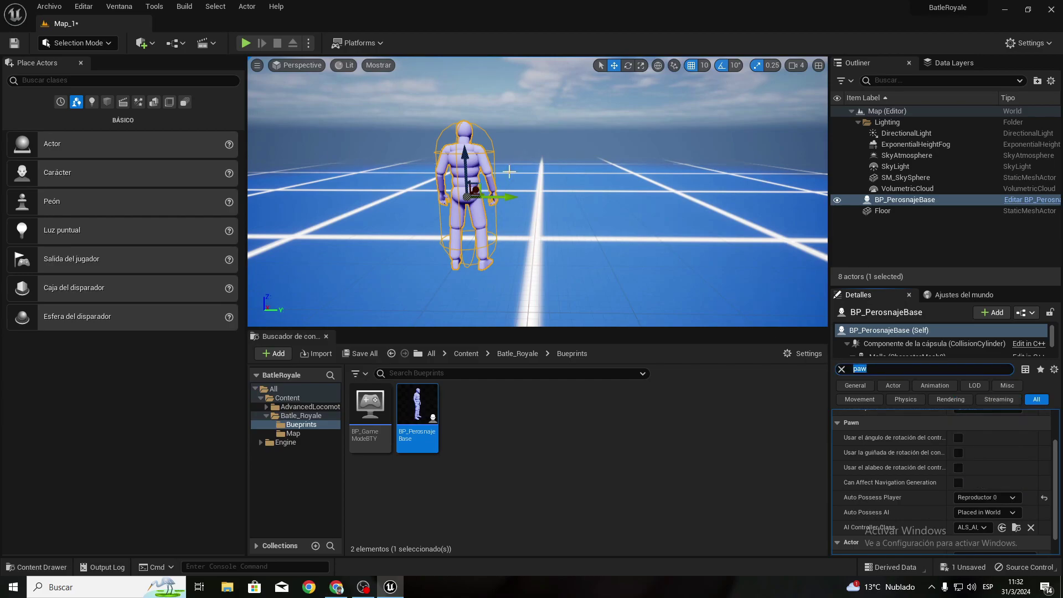
Step: Run a quick in-viewport play-test, walking the character forward, then stop it
left_click(245, 42)
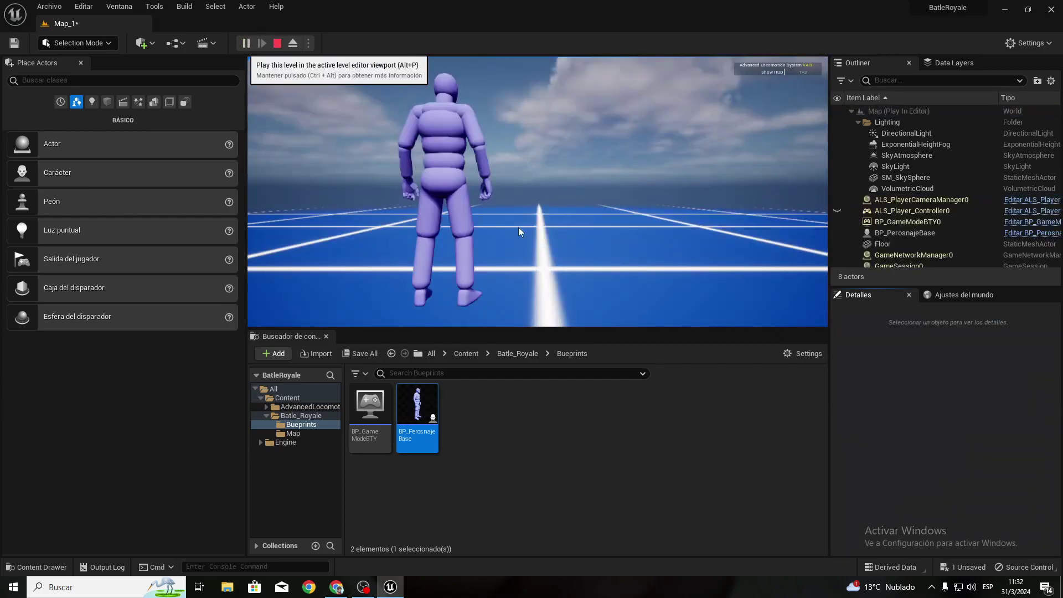
key("w")
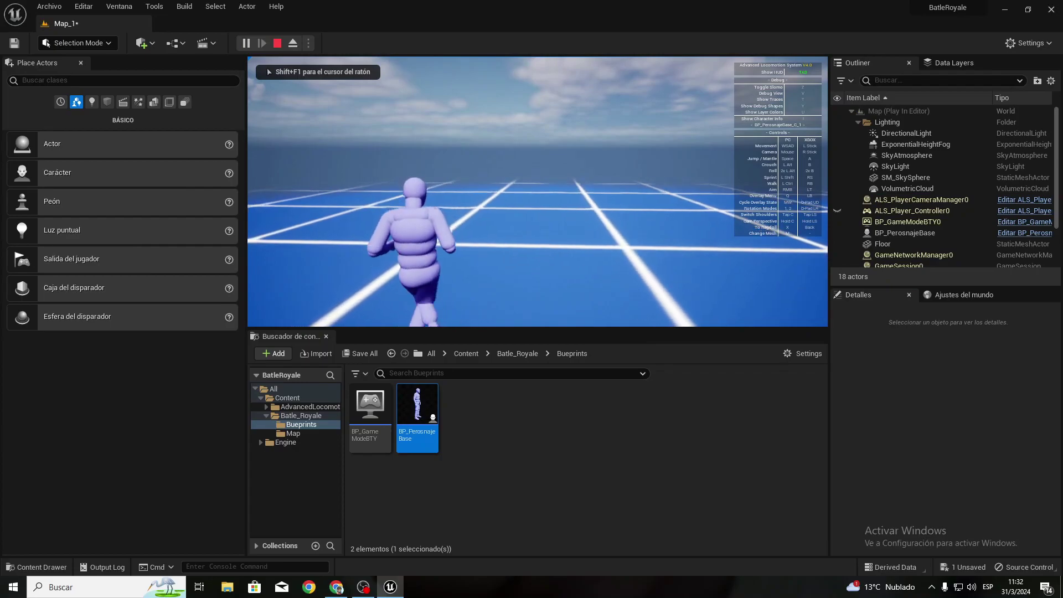
key("Escape")
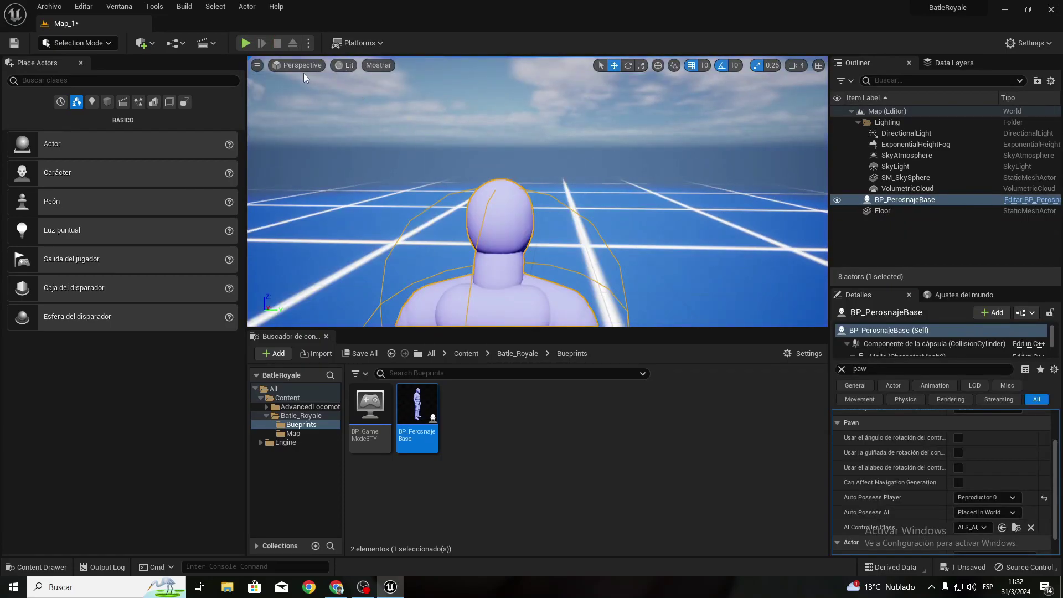
Step: Play-test in a full-screen new editor window, running the character forward, then exit
left_click(308, 42)
left_click(365, 99)
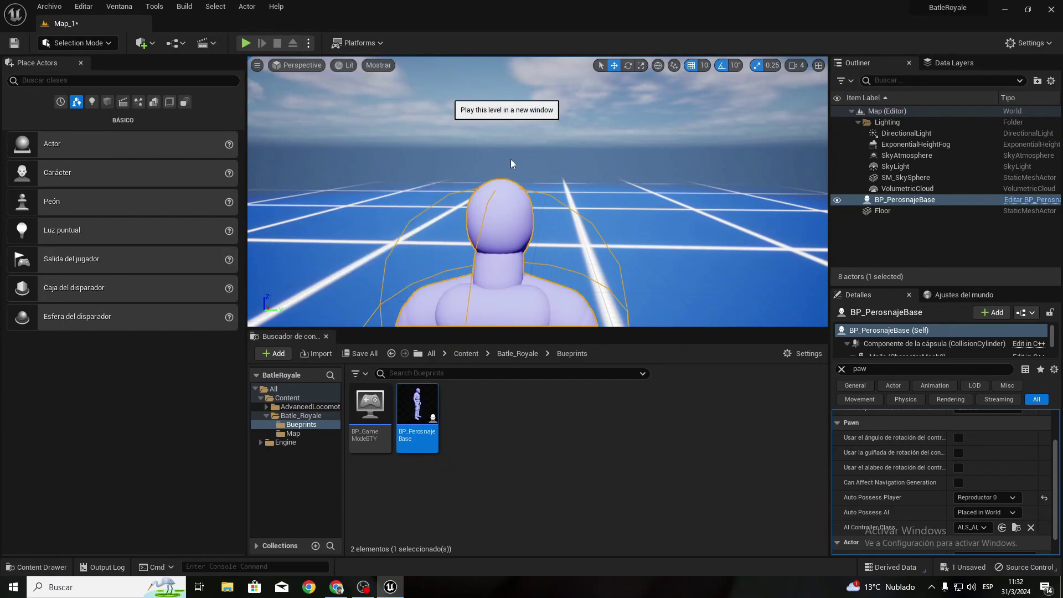
left_click(852, 100)
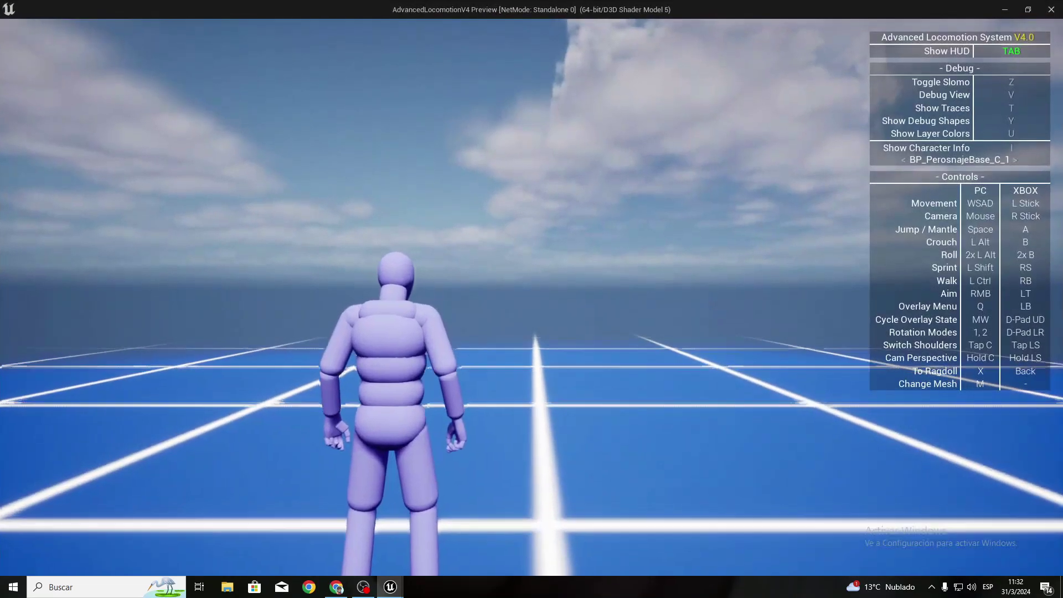
key("w")
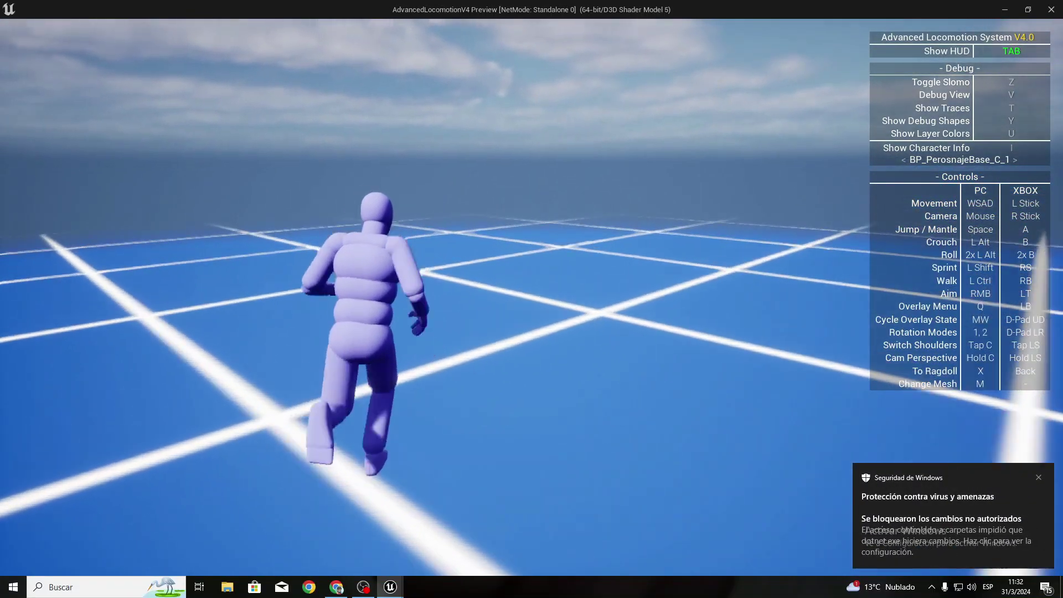
key("Escape")
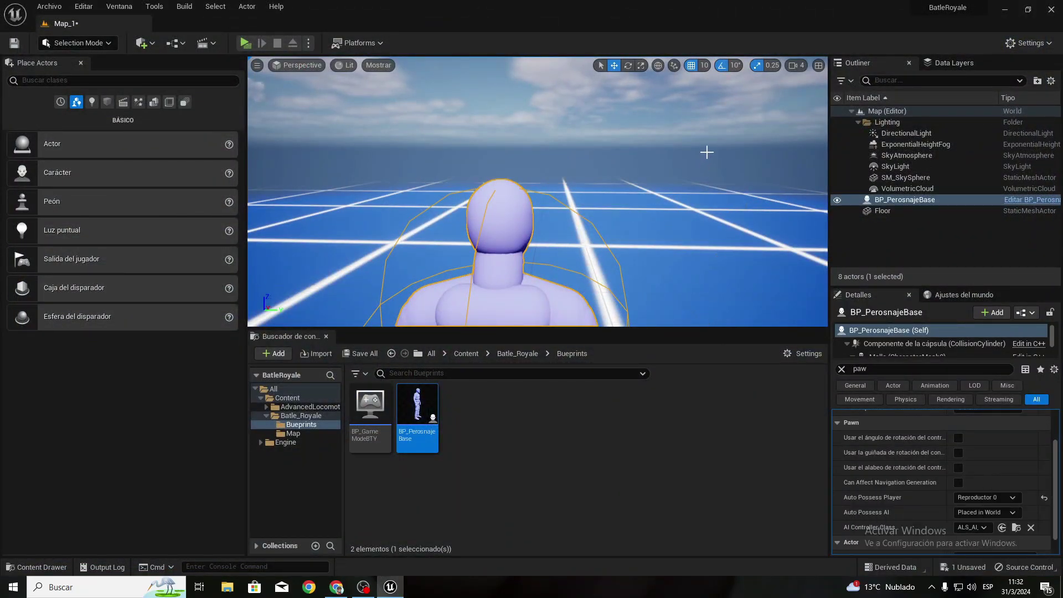
Step: Play-test once more around the grid, then return to the top-level Content folder
left_click(245, 43)
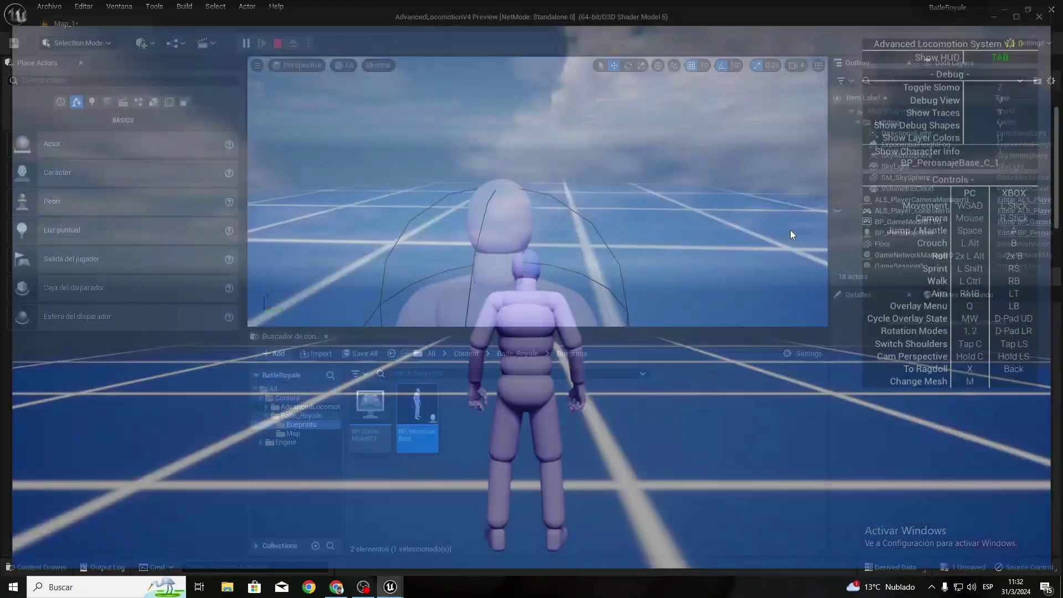
key("w")
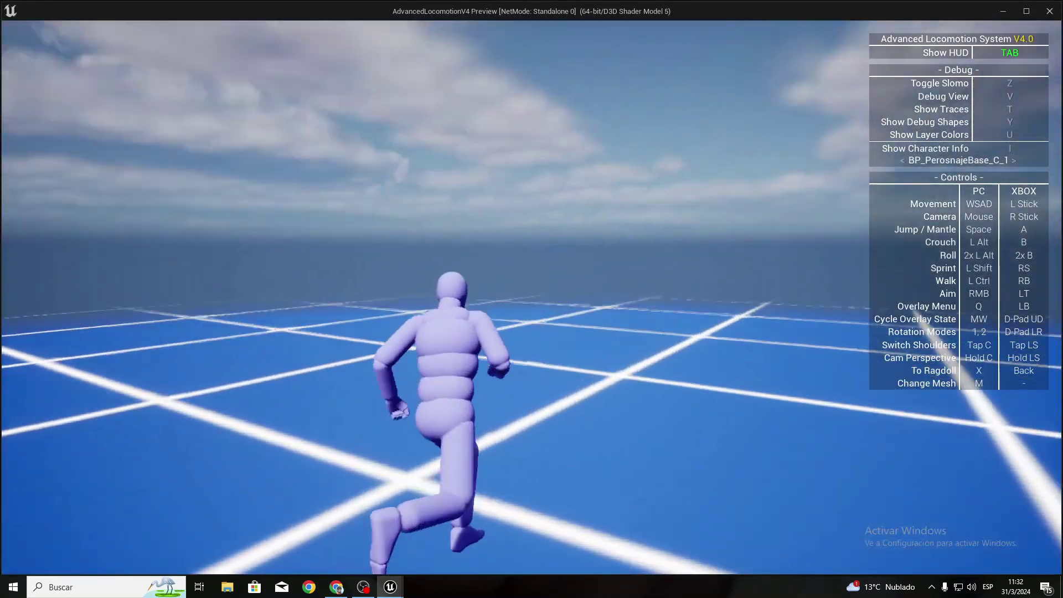
key("Escape")
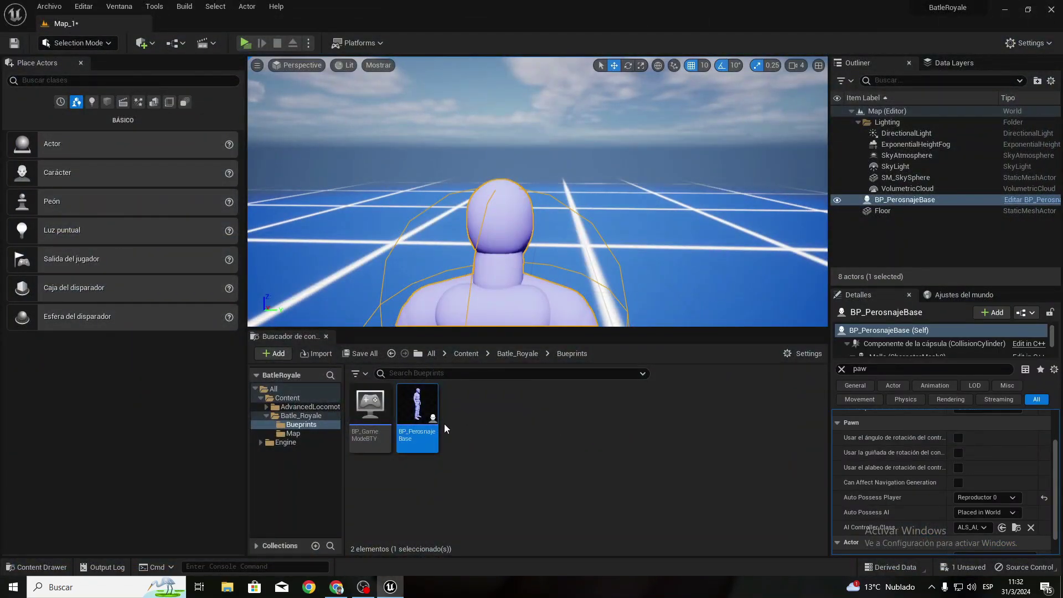
left_click(466, 354)
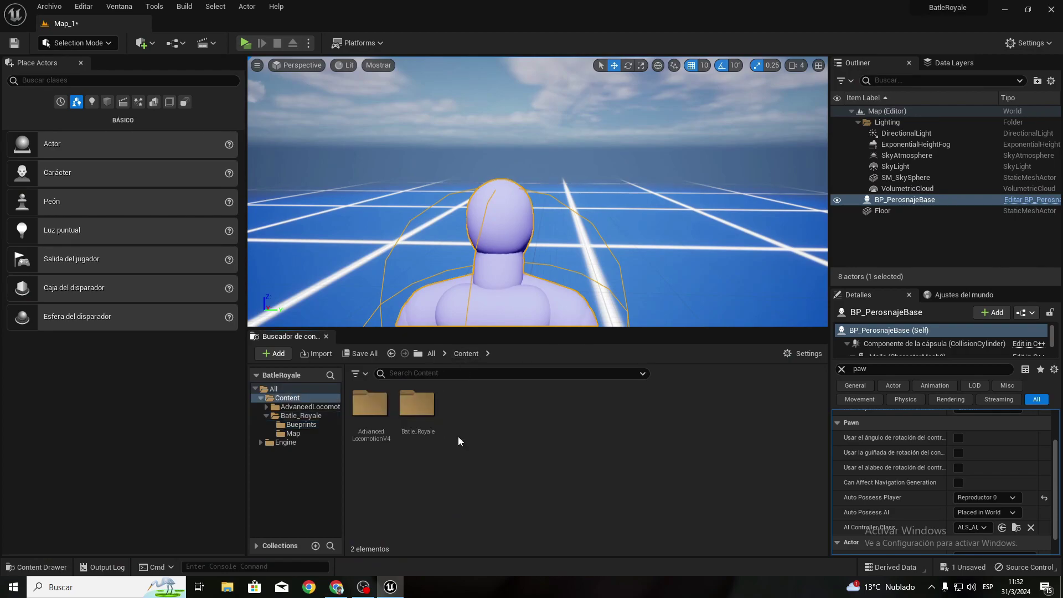
Step: Open ALS_Player_Controller from AdvancedLocomotionV4 > Blueprints > CharacterLogic
double_click(370, 404)
left_click(482, 414)
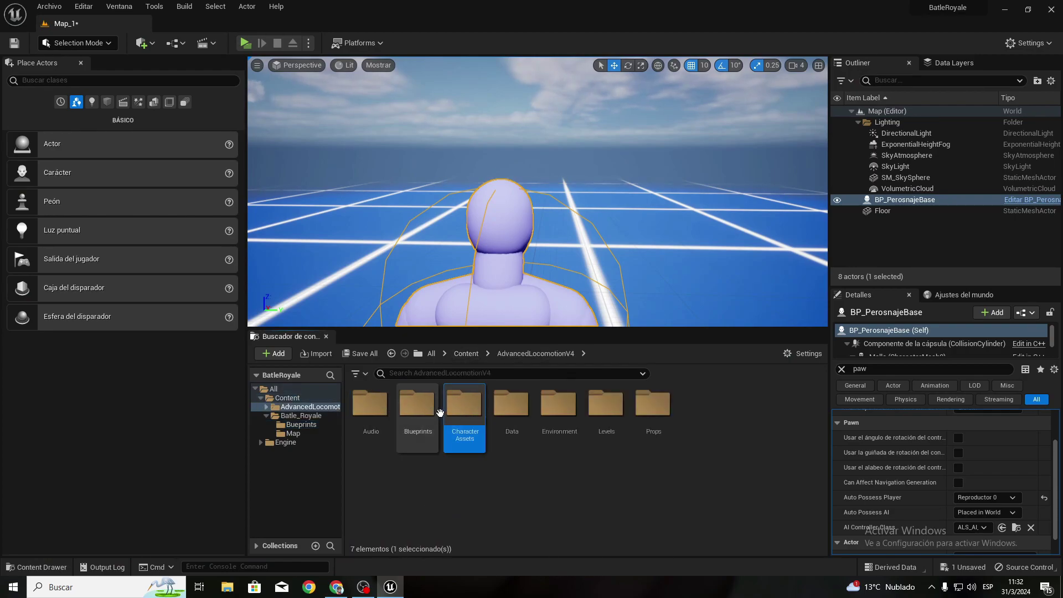
double_click(417, 404)
left_click(516, 397)
double_click(516, 398)
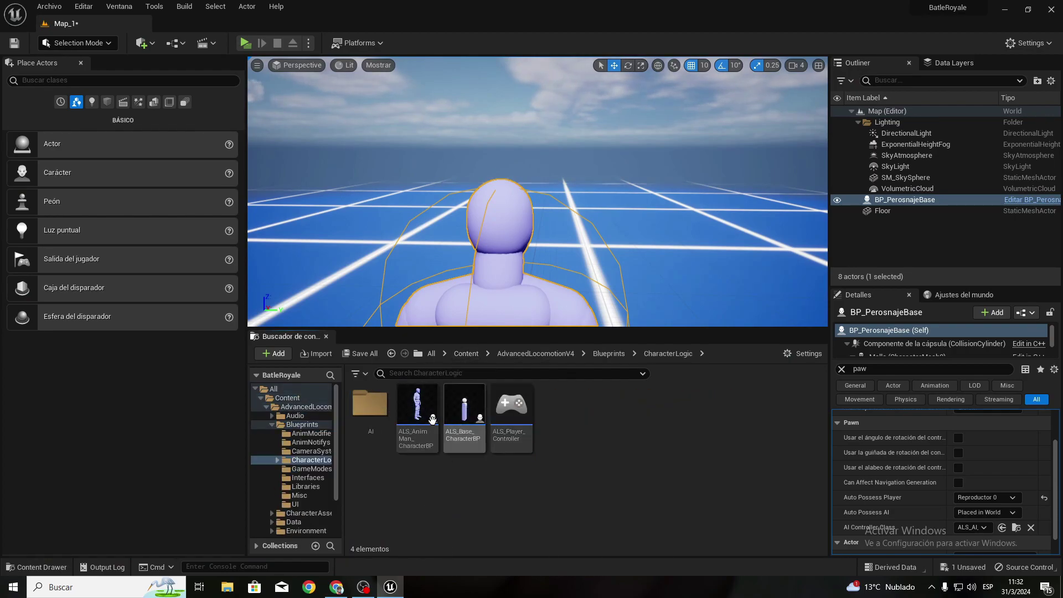
double_click(510, 405)
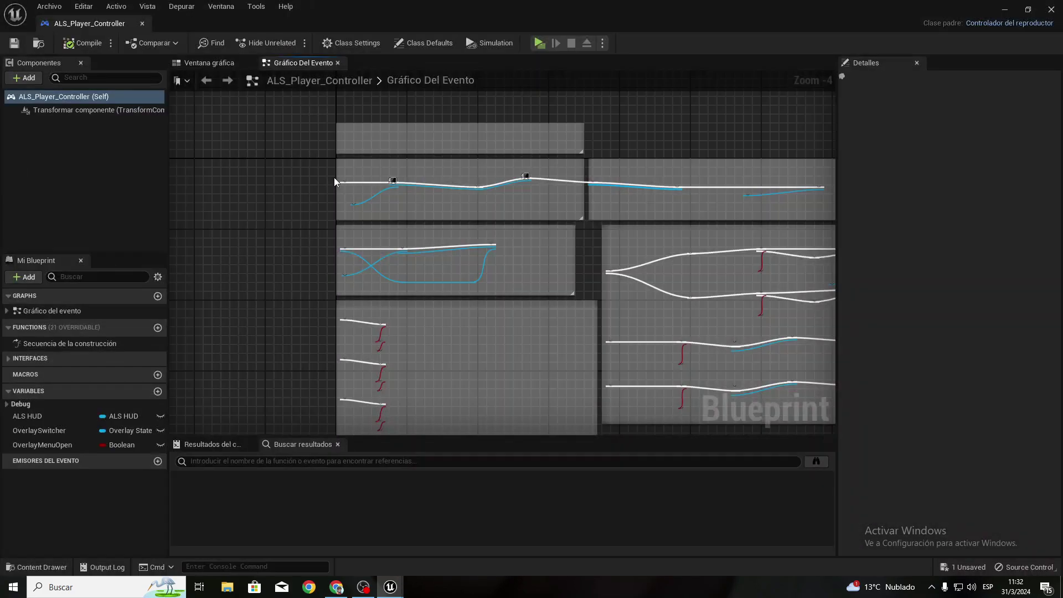
scroll(399, 198, "up", 4)
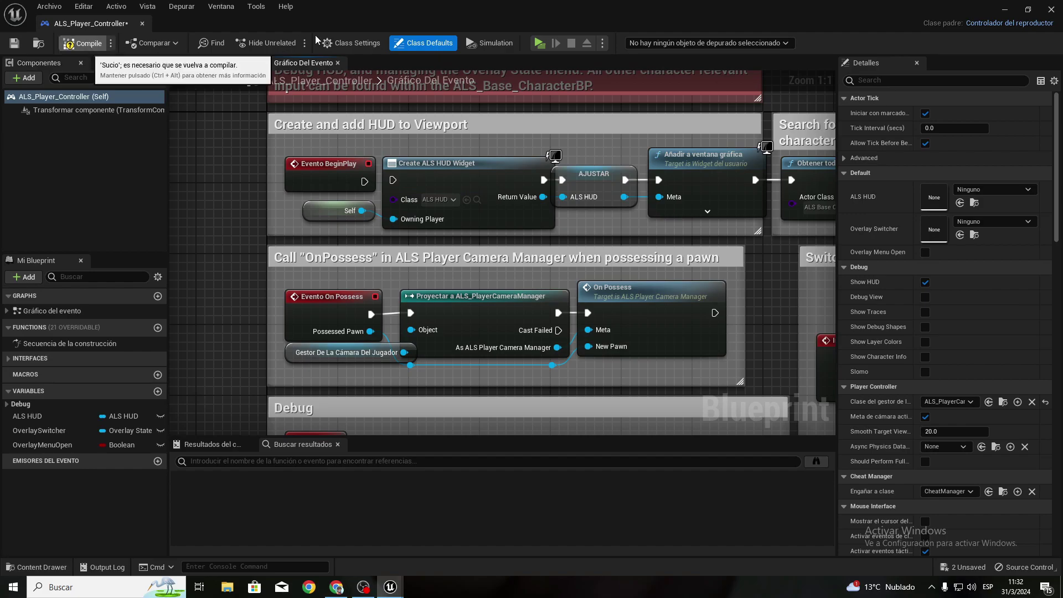
Step: Play-test the level from the Blueprint editor, run the character, then stop
left_click(538, 43)
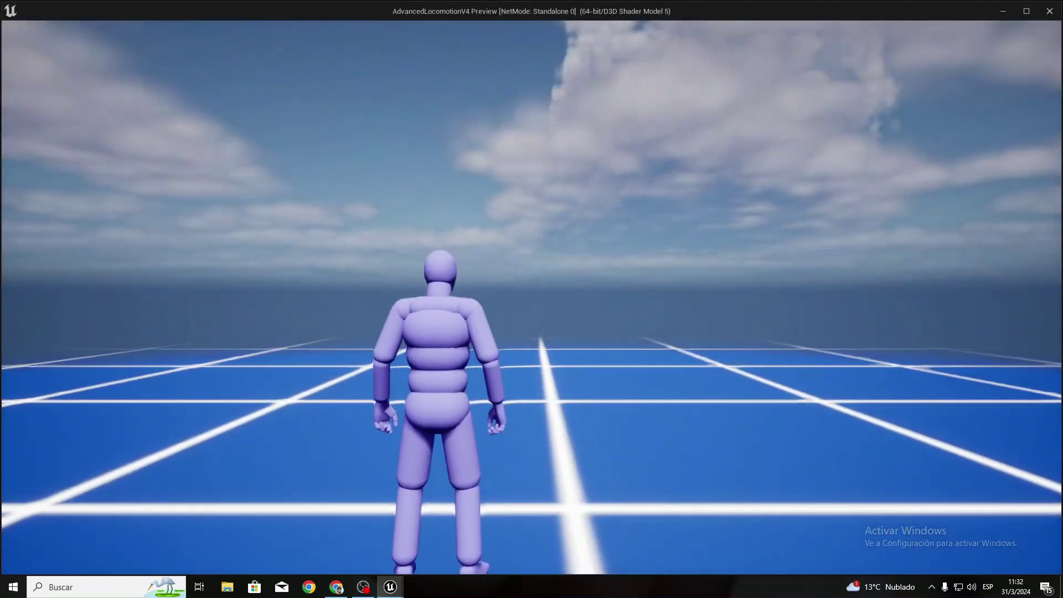
key("w")
key("Escape")
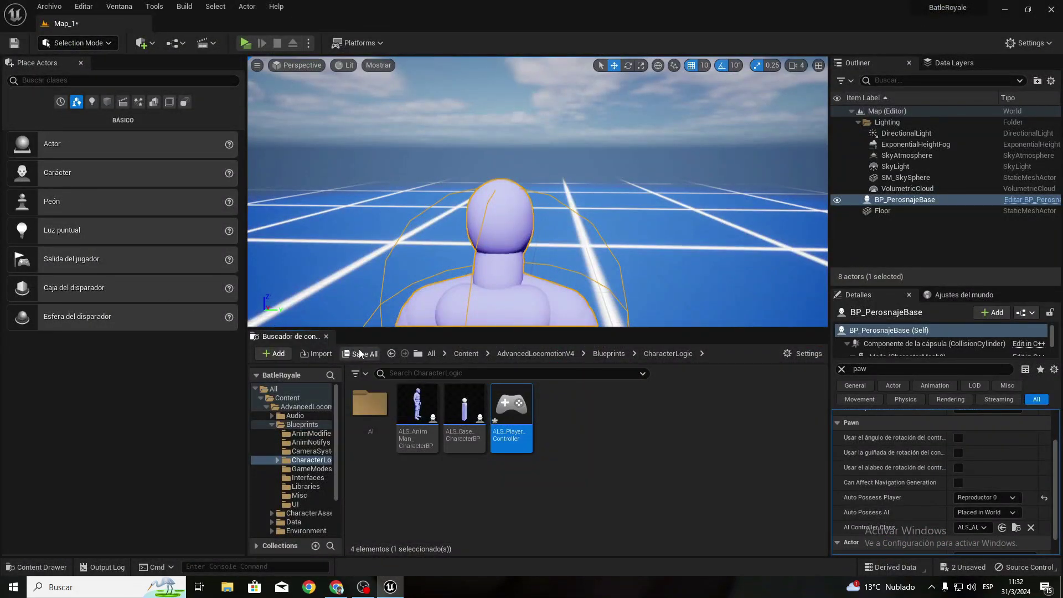
Step: Save ALS_Player_Controller and Map_1, clear the Details filter, and enlarge the viewport
left_click(352, 355)
left_click(595, 419)
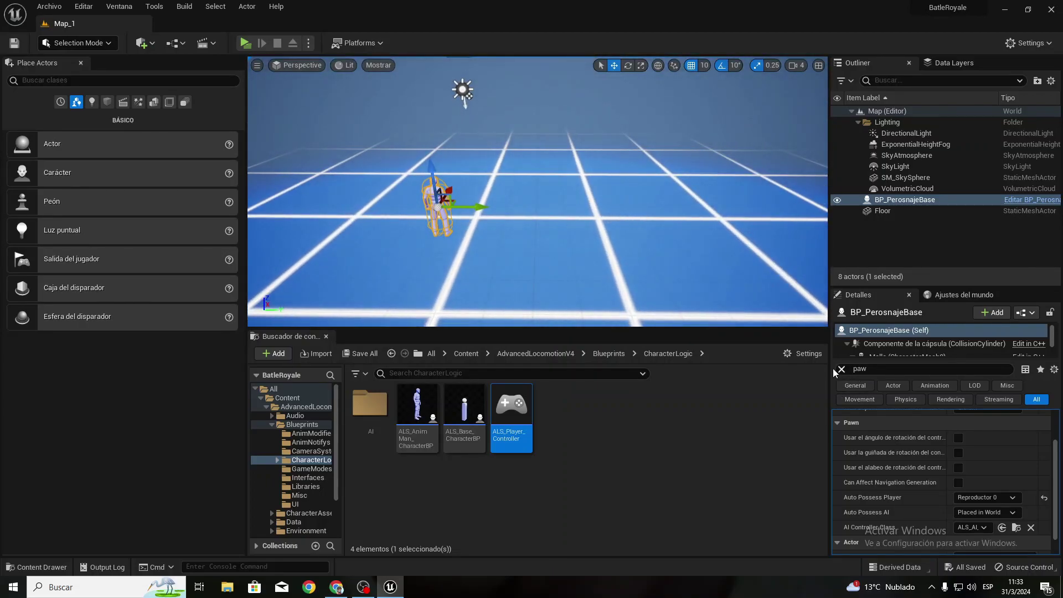
left_click(841, 369)
right_click_drag(554, 221, 555, 221)
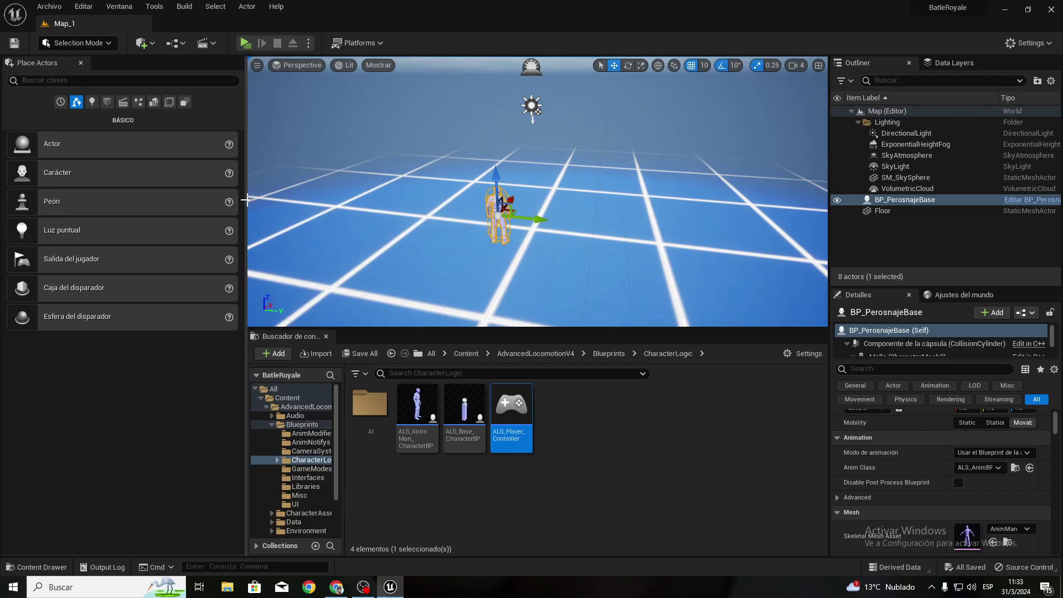
left_click_drag(245, 200, 143, 202)
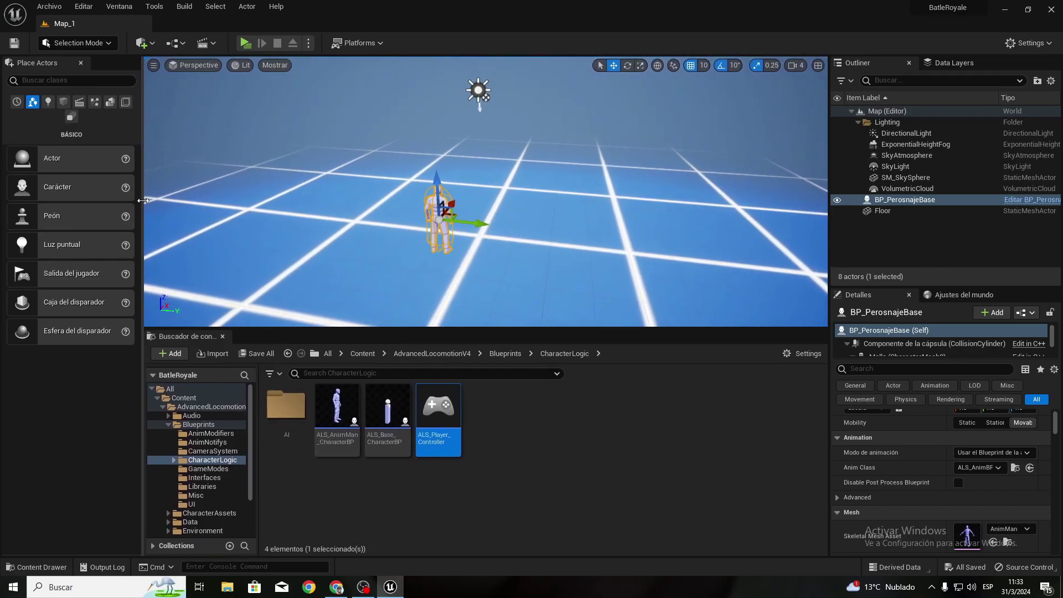
left_click_drag(380, 331, 380, 381)
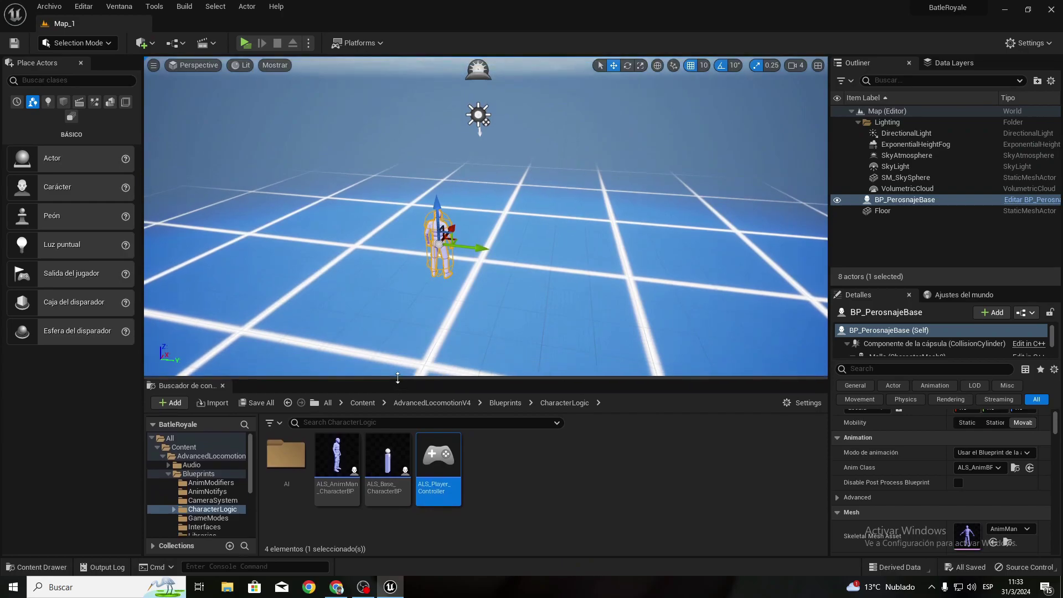
right_click_drag(436, 323, 436, 323)
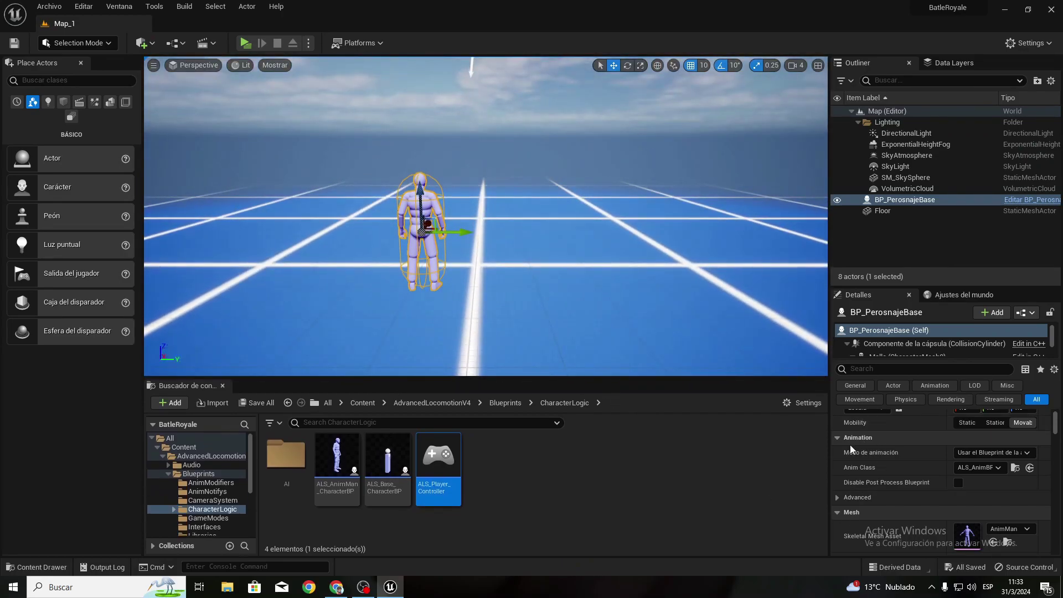
Step: Set the character's Default Color to pure red (R 1, G 0, B 0)
scroll(958, 475, "up", 2)
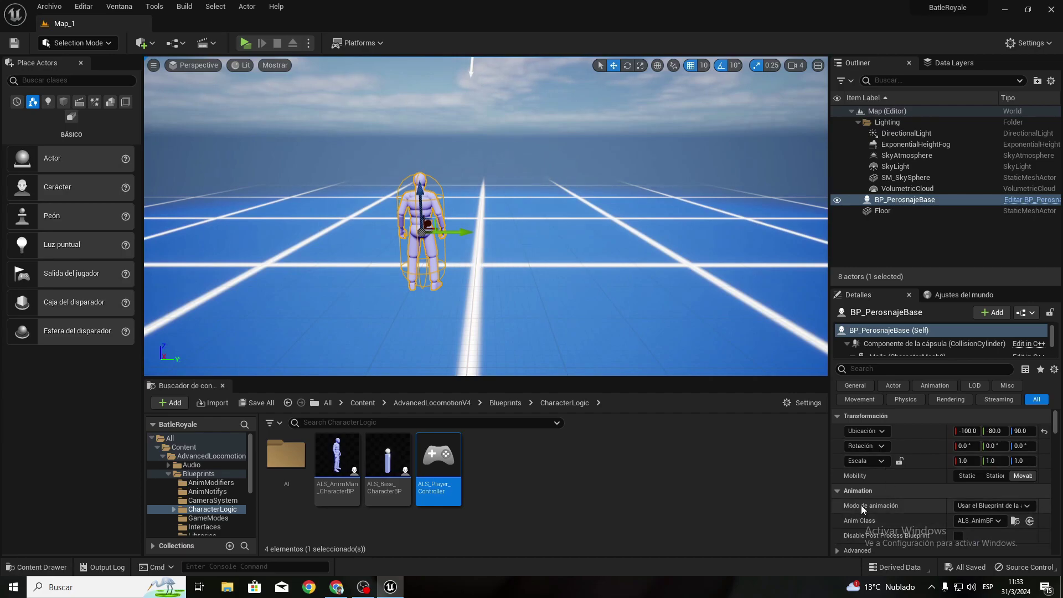
scroll(910, 488, "down", 5)
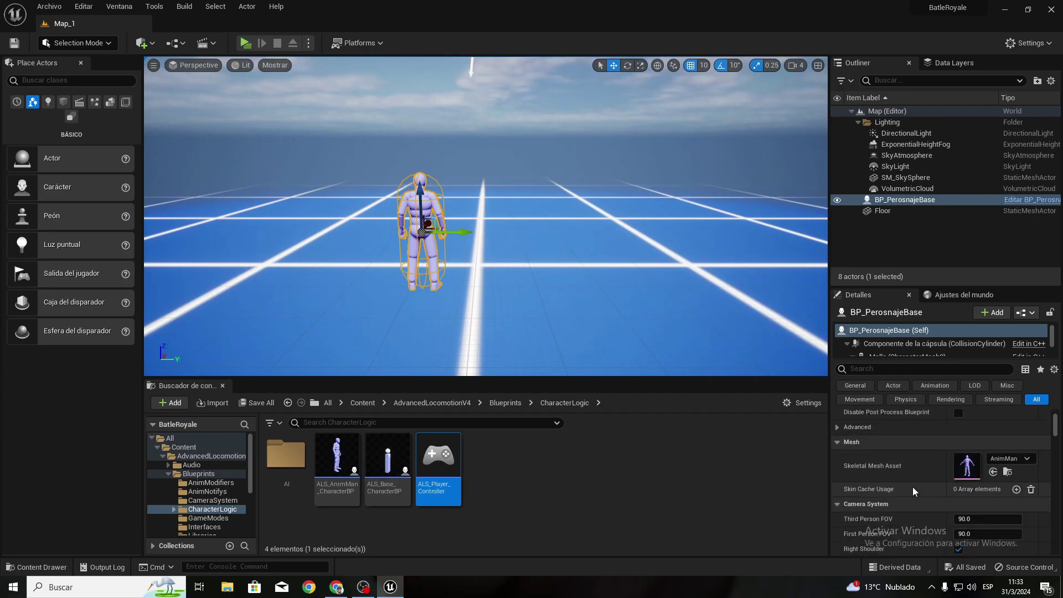
scroll(914, 484, "down", 5)
scroll(917, 480, "down", 2)
left_click(969, 454)
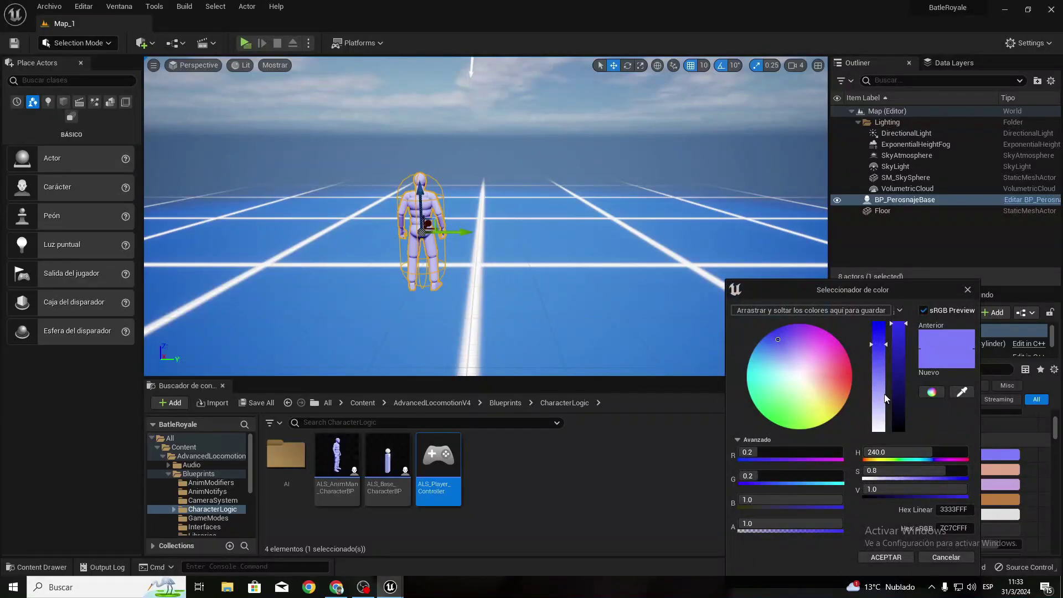
left_click_drag(838, 371, 868, 391)
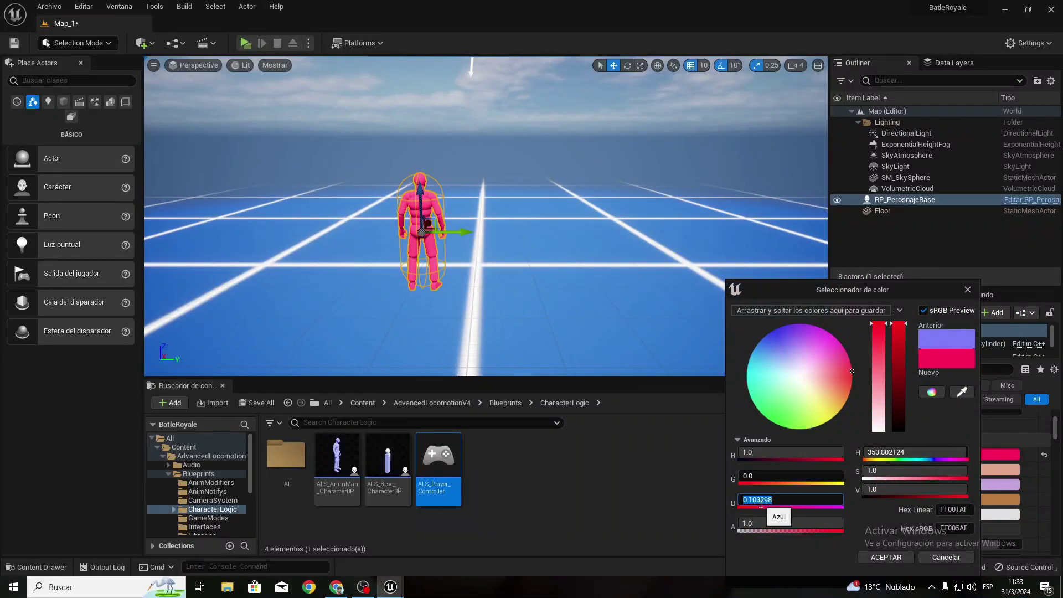
type("0")
key("Return")
left_click(881, 558)
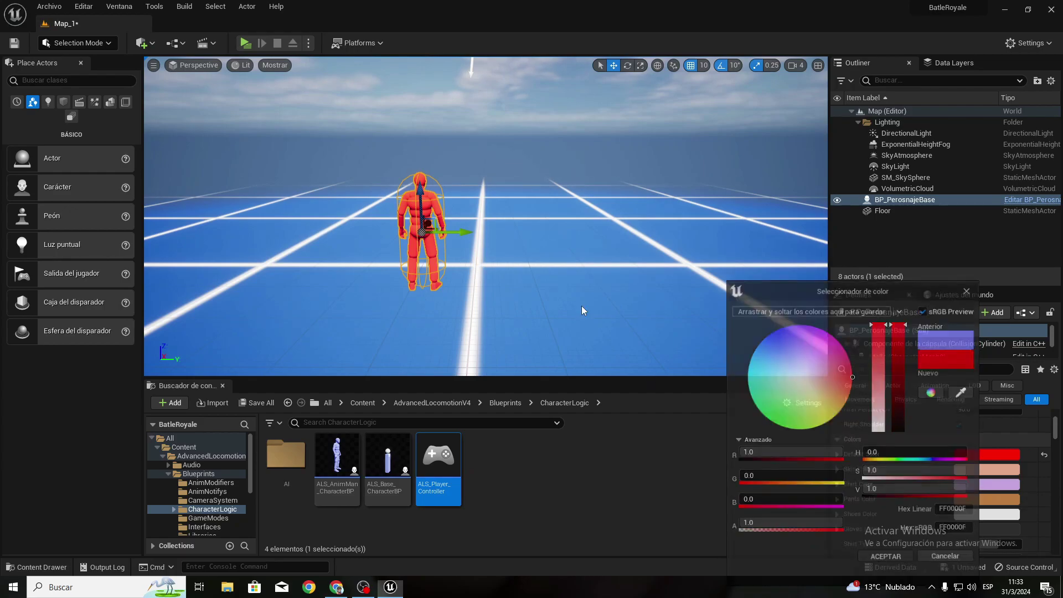
Step: Play-test the red character, switching its overlay to Rifle and crouch-aiming
left_click(247, 41)
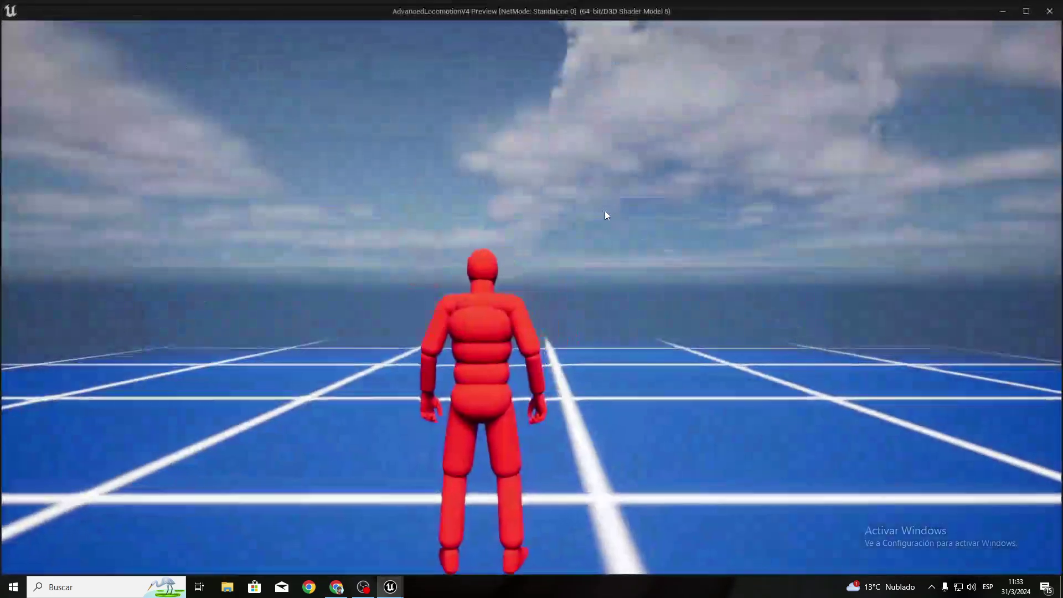
key("w")
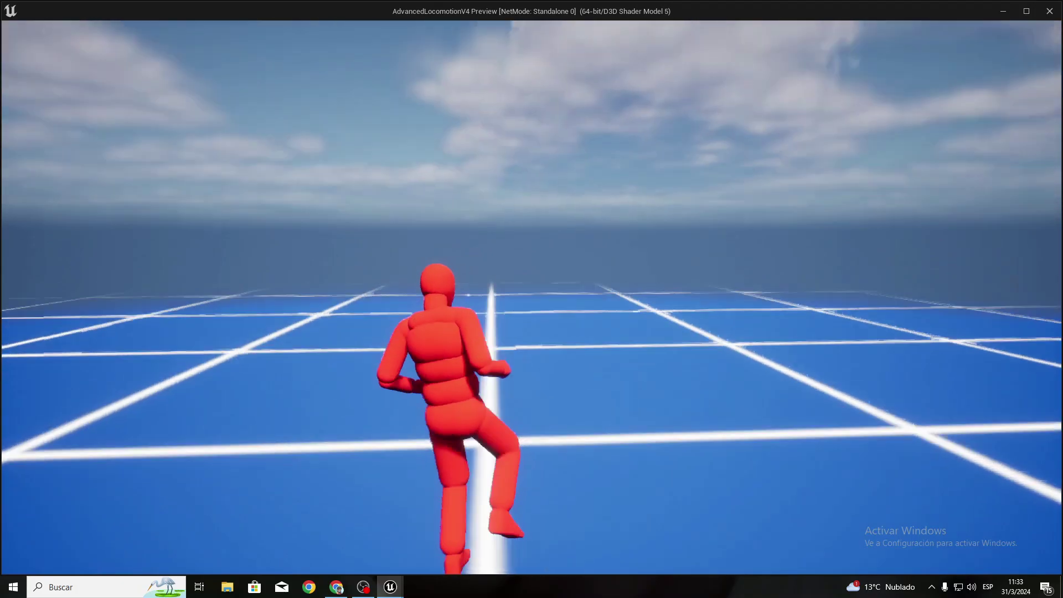
key("q")
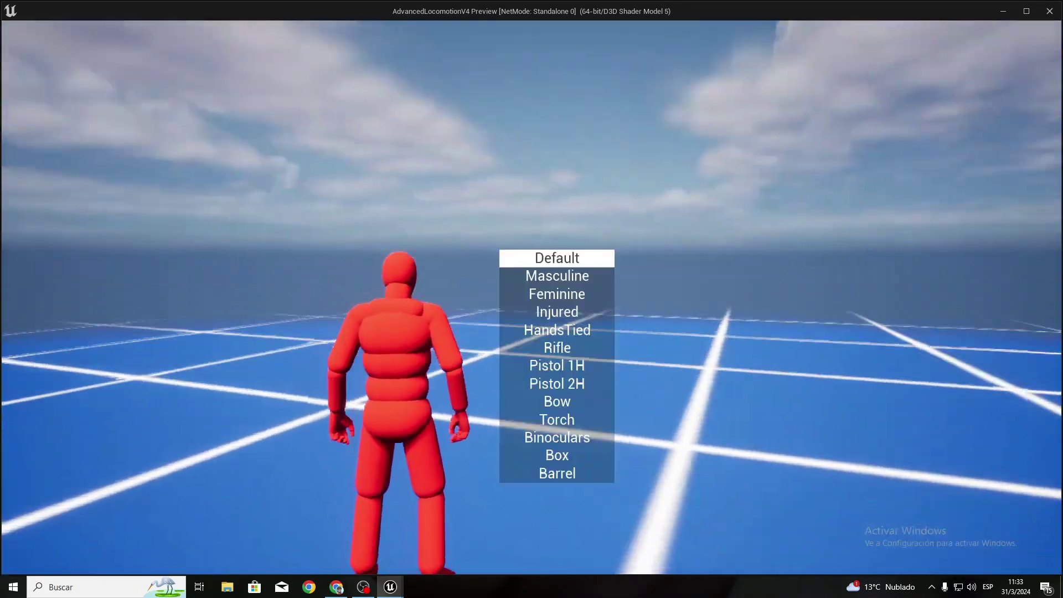
scroll(532, 299, "down", 3)
scroll(532, 299, "down", 3)
scroll(531, 299, "up", 1)
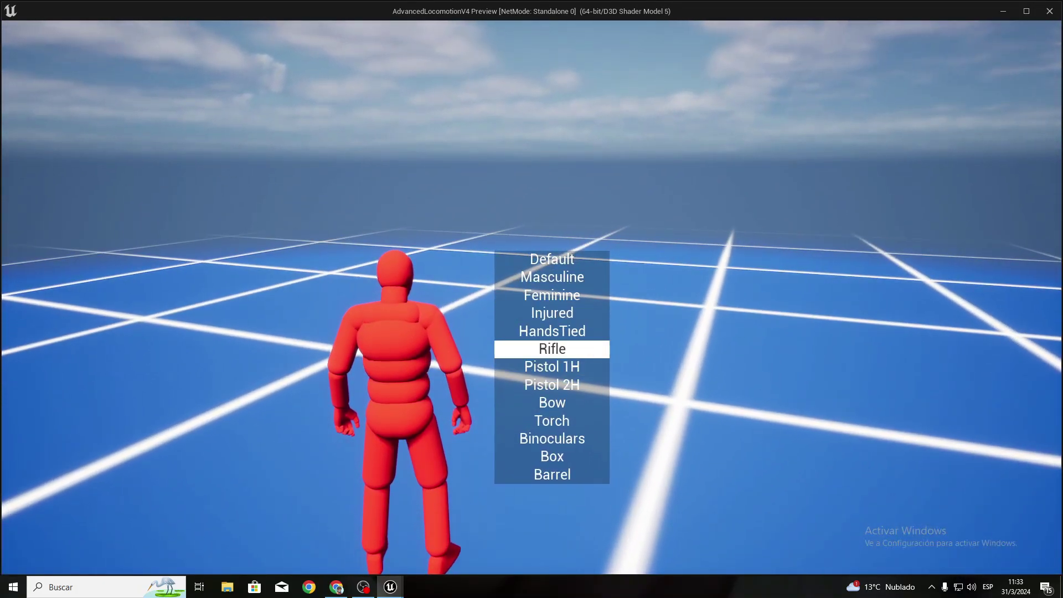
key("w")
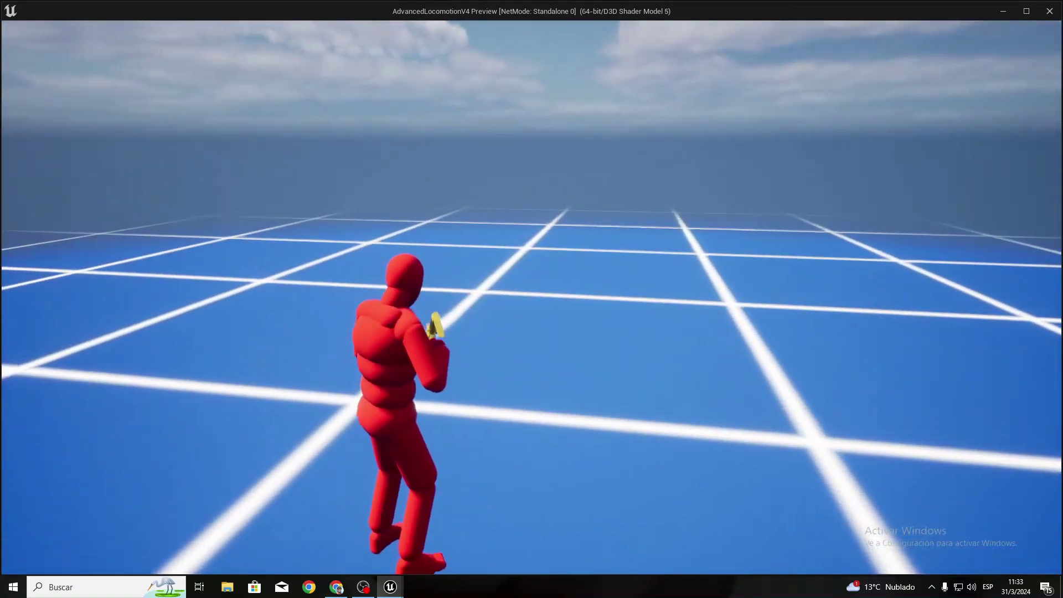
key("c")
key("c")
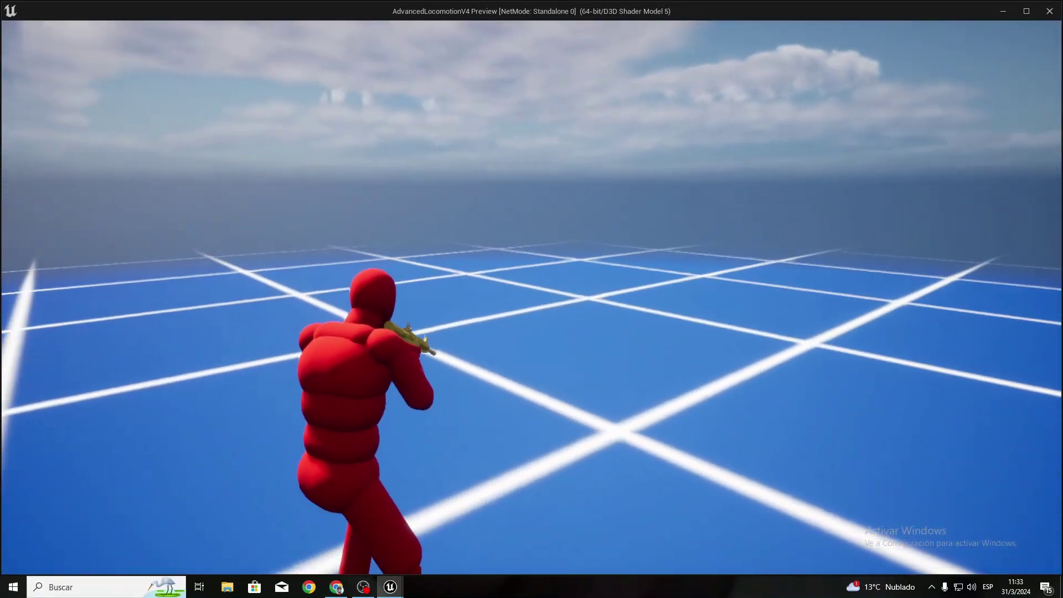
Step: Switch the overlay to Pistol 2H, then end the standalone preview
key("q")
key("q")
scroll(531, 299, "down", 1)
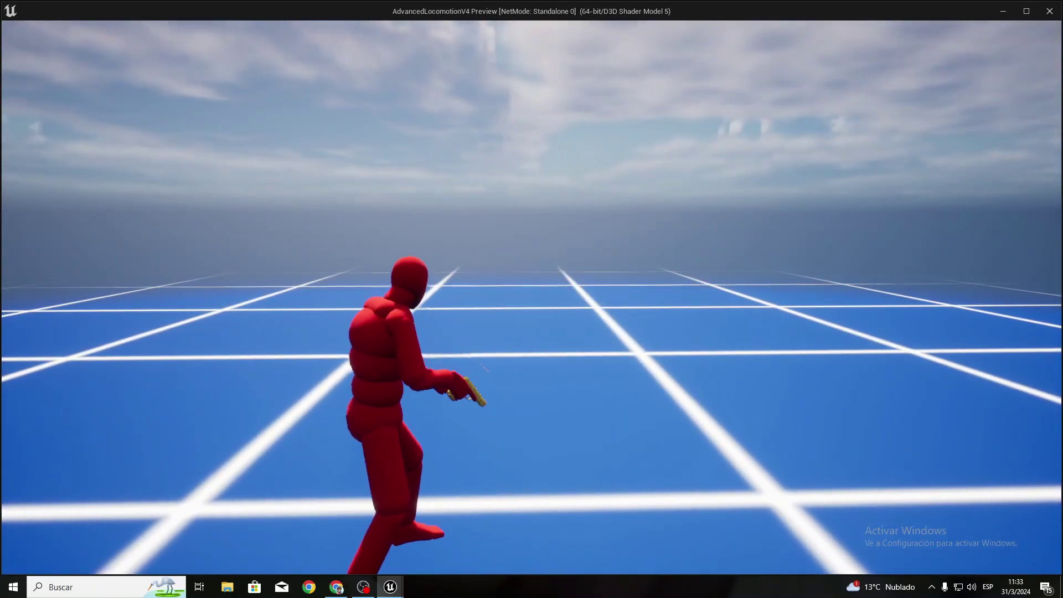
key("q")
scroll(531, 299, "down", 1)
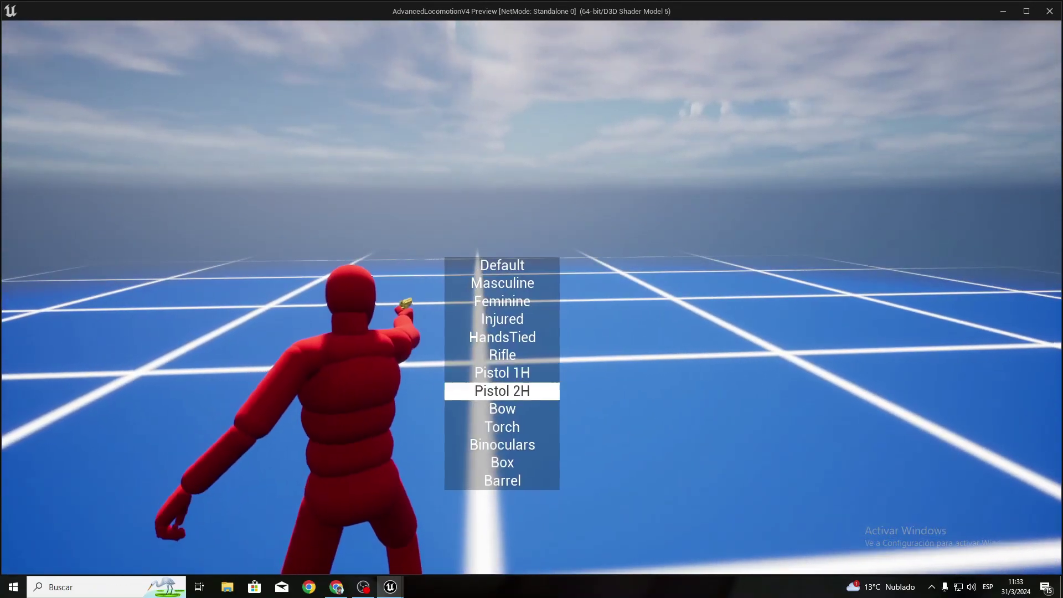
key("Escape")
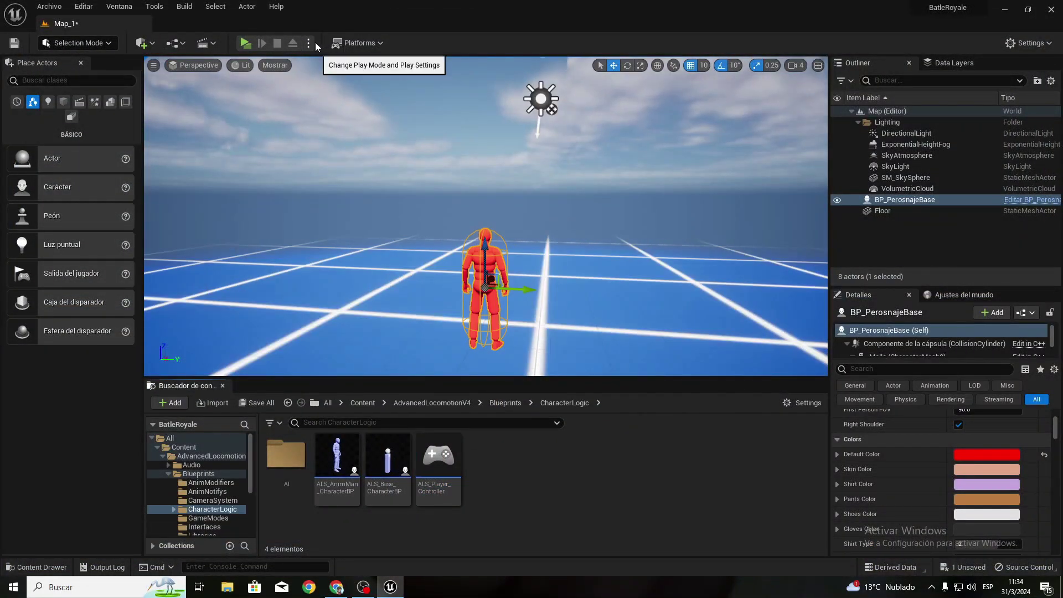
Step: Set multiplayer play options to 2 players with the Play As Listen Server net mode
left_click(309, 43)
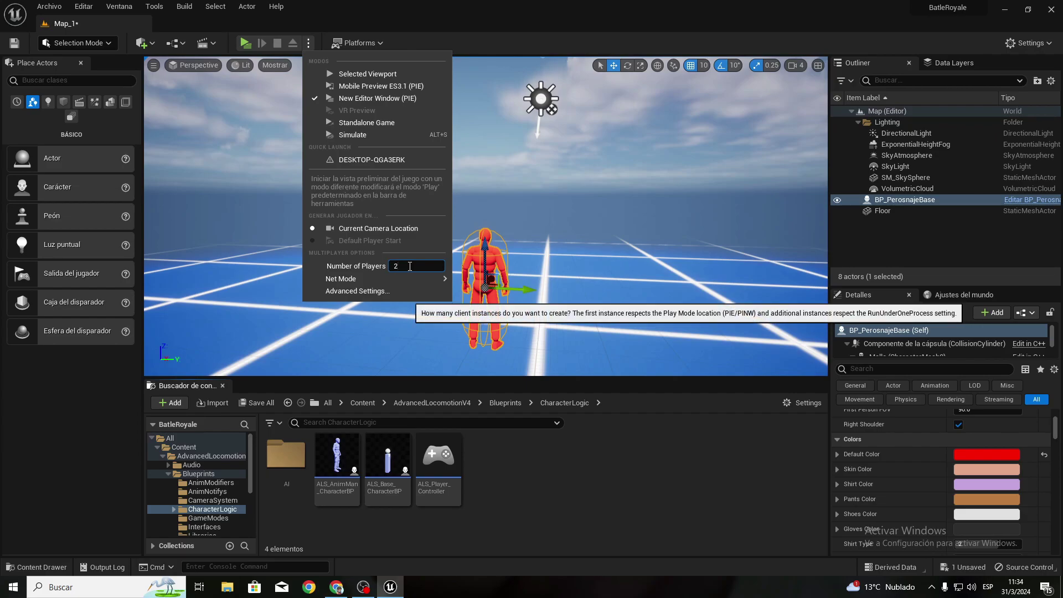
mouse_move(383, 279)
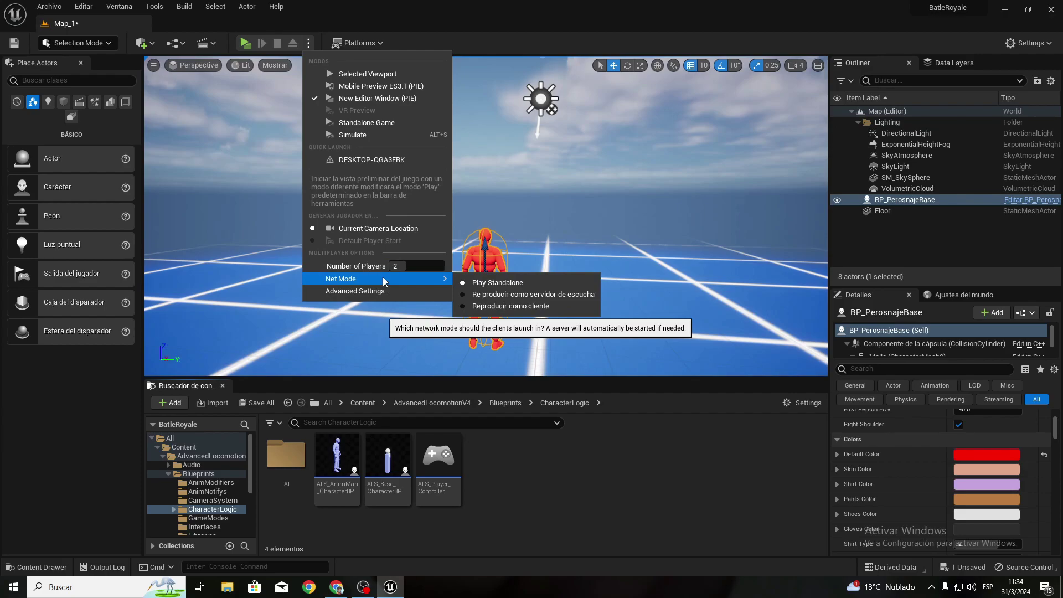
left_click(535, 294)
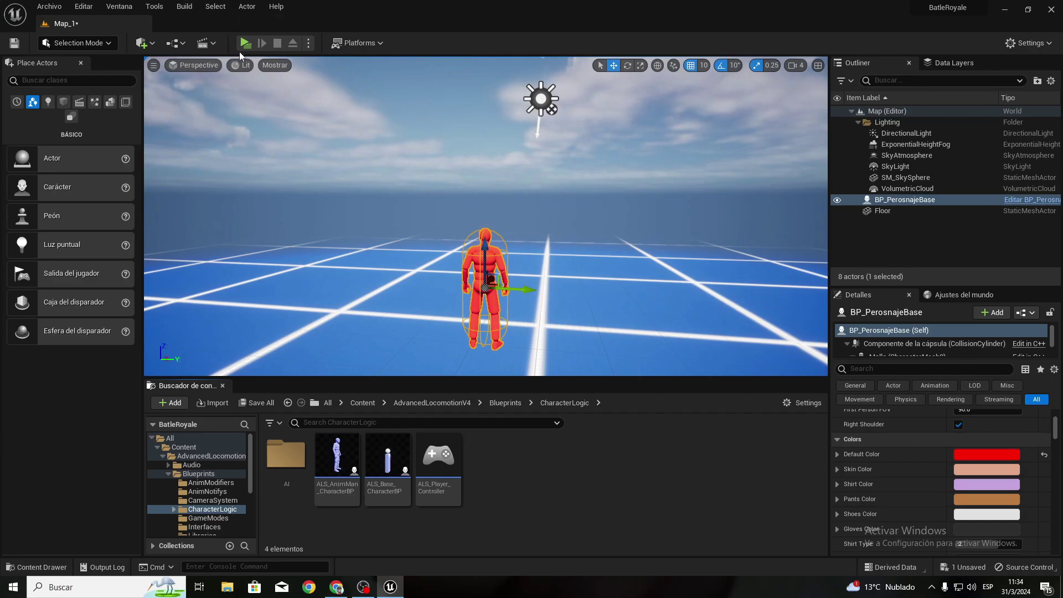
Step: Launch the two-player test and walk the red character toward the blue one in the server window
left_click(246, 42)
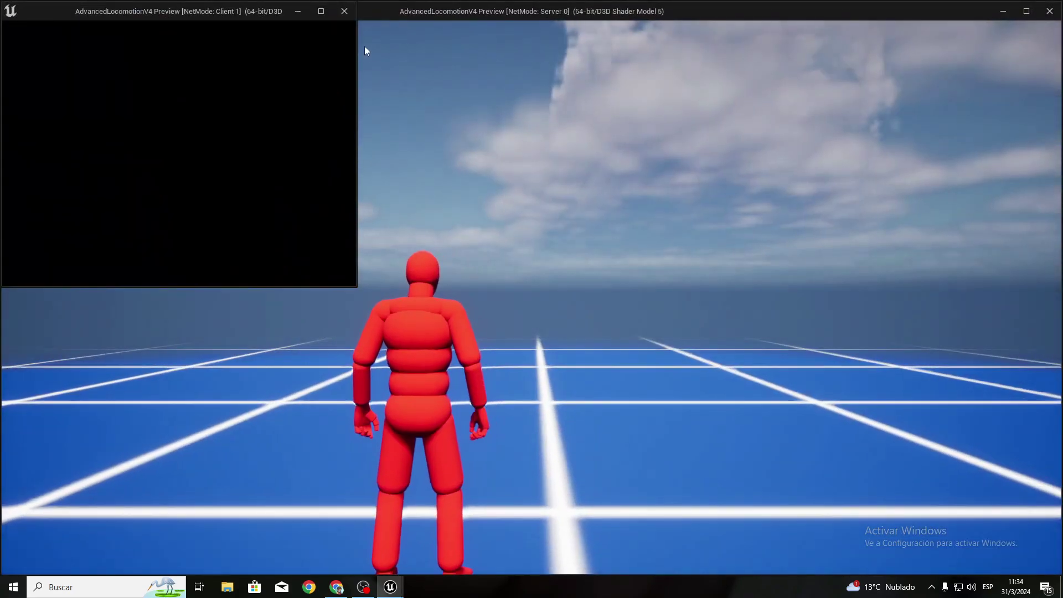
left_click(320, 12)
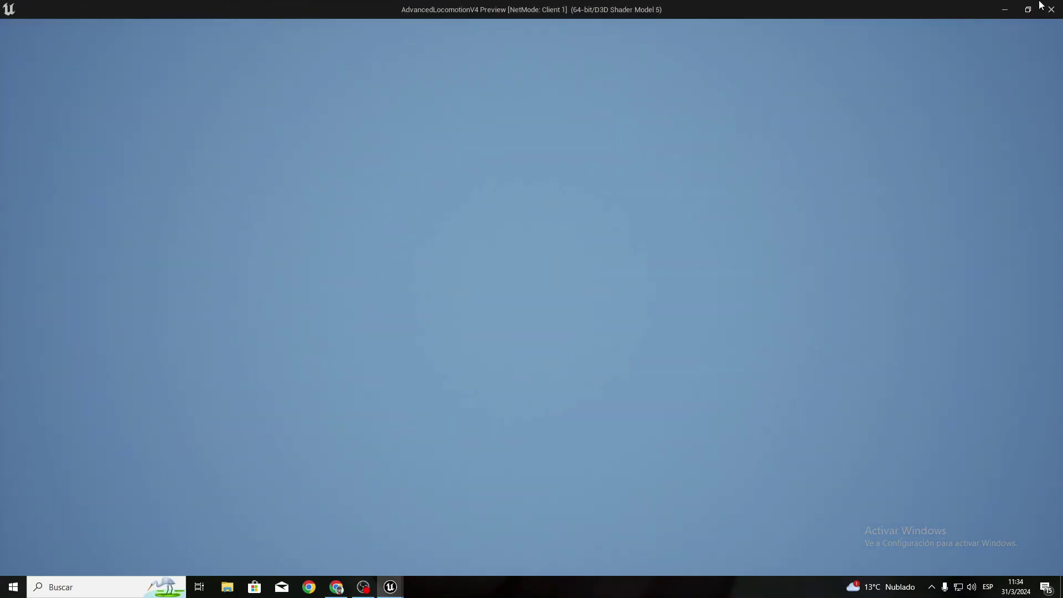
left_click_drag(938, 3, 805, 134)
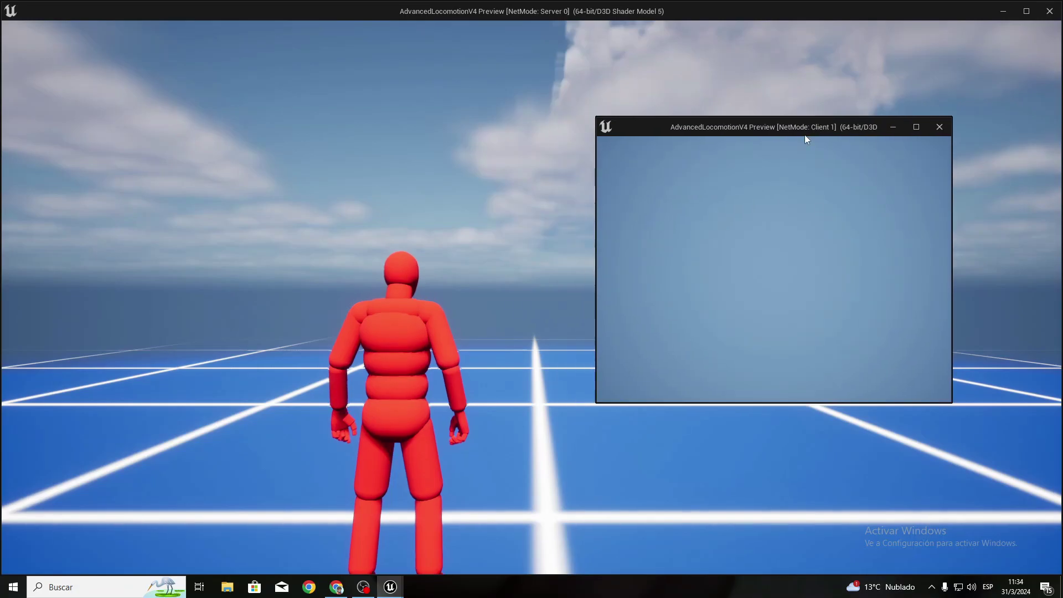
left_click(526, 222)
key("w")
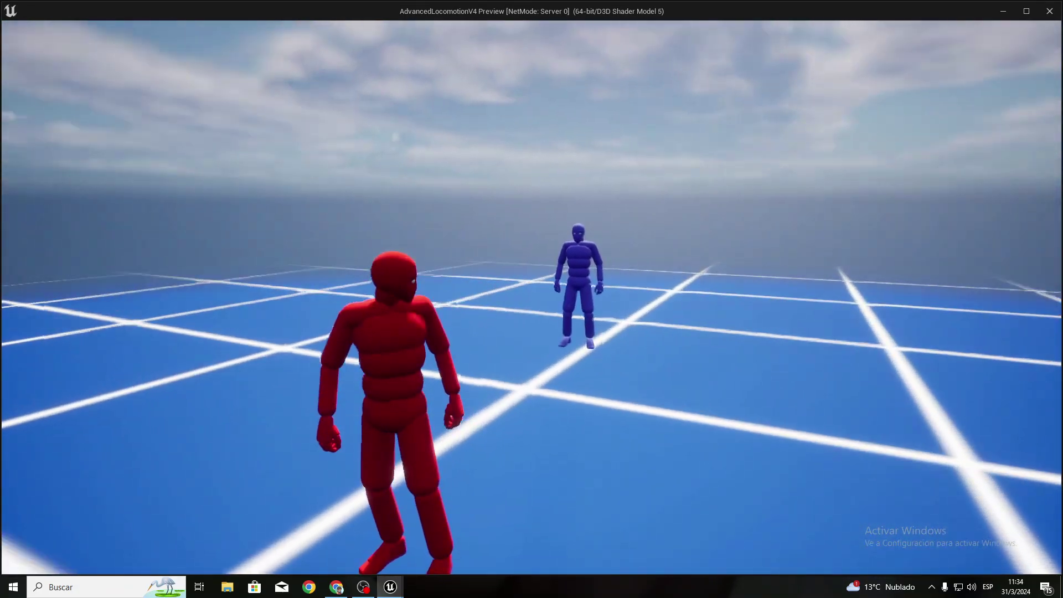
key("w")
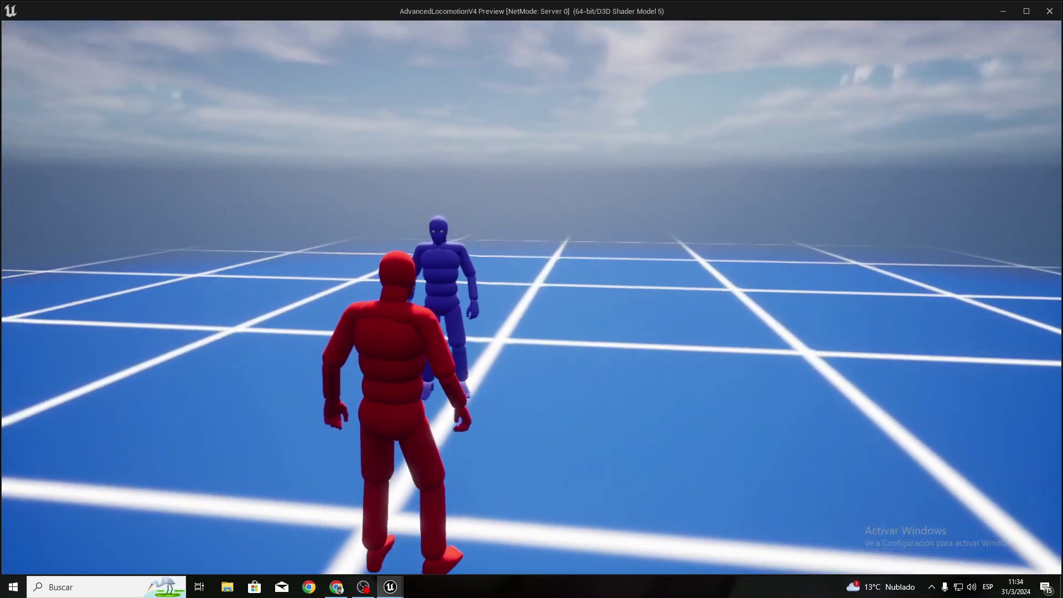
Step: Bring the client window to full screen, then stop the play session
key("super")
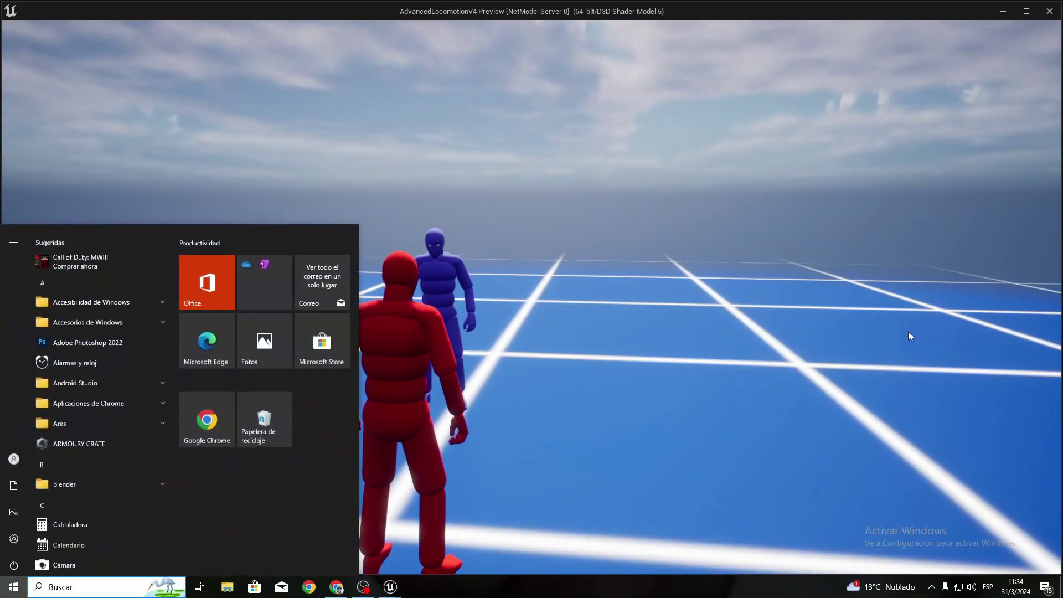
mouse_move(391, 586)
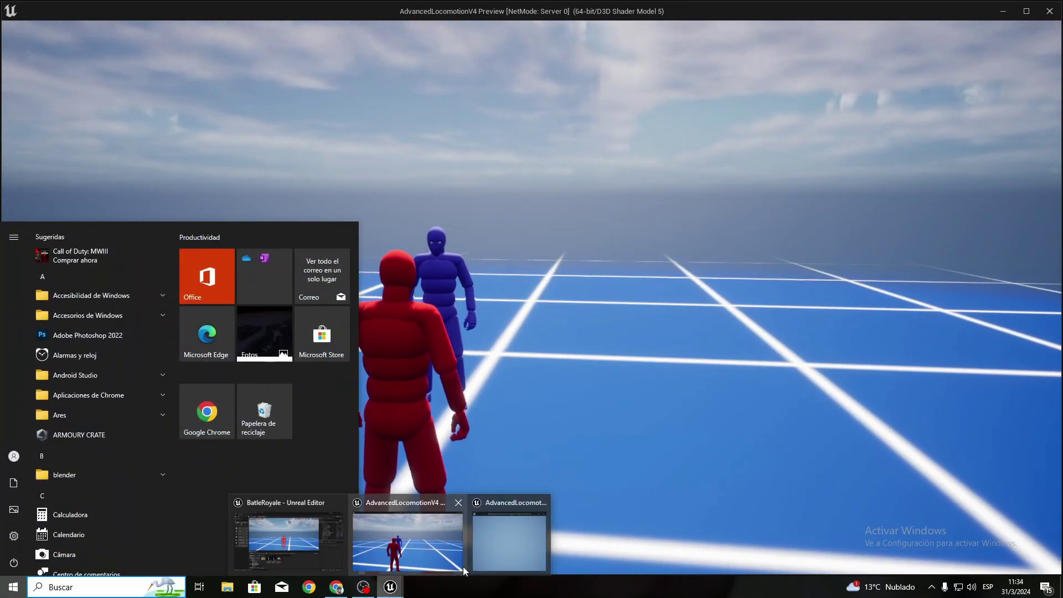
left_click(520, 548)
left_click(916, 127)
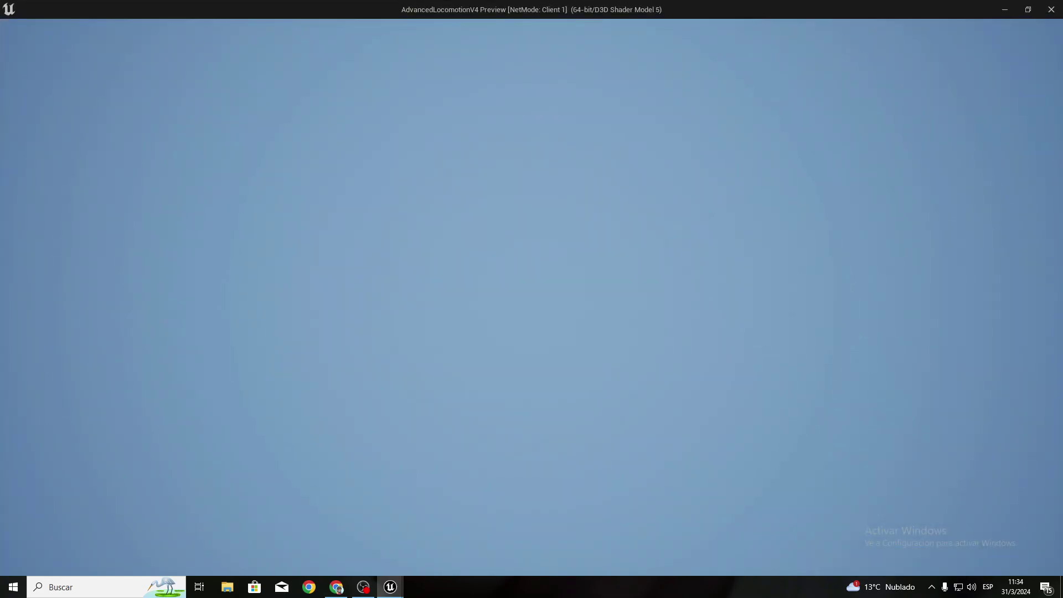
key("Escape")
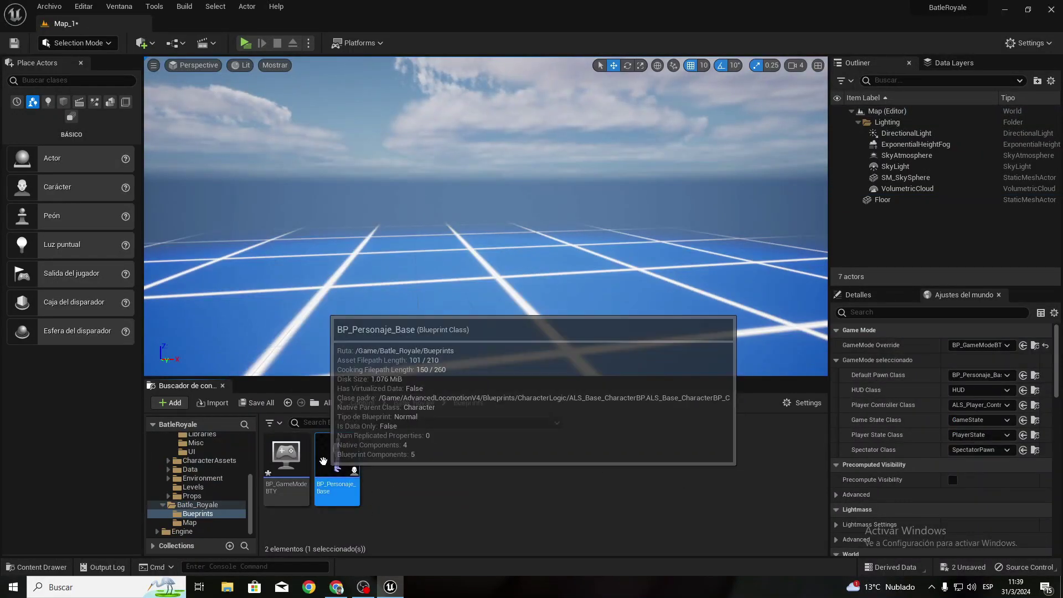
Step: Open BP_Personaje_Base, filter Details by 'tag', empty Actor Tags, and hide Class Defaults
double_click(338, 460)
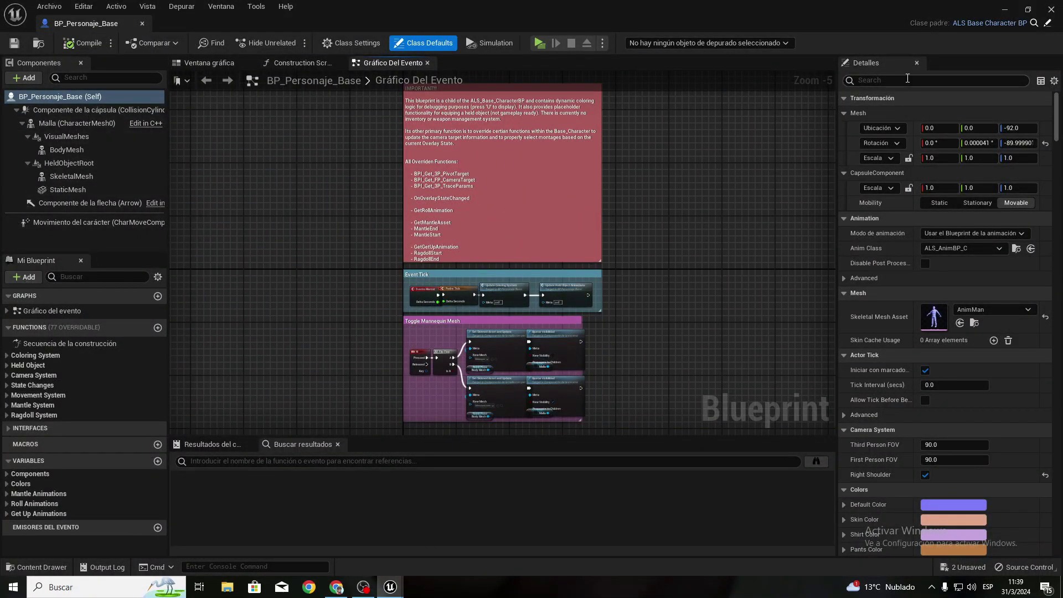
type("tag")
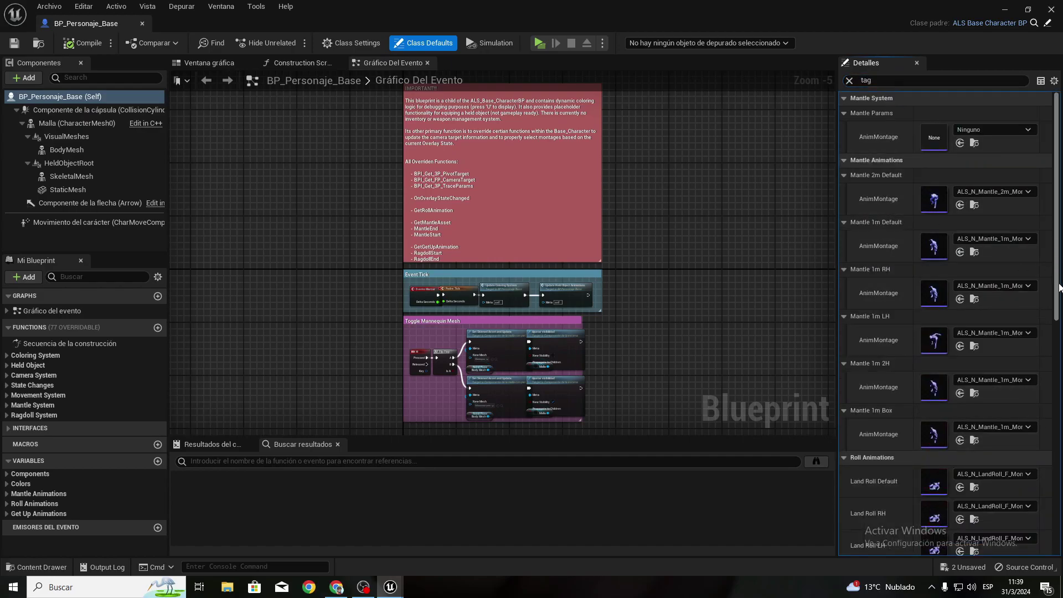
left_click_drag(1059, 287, 1058, 510)
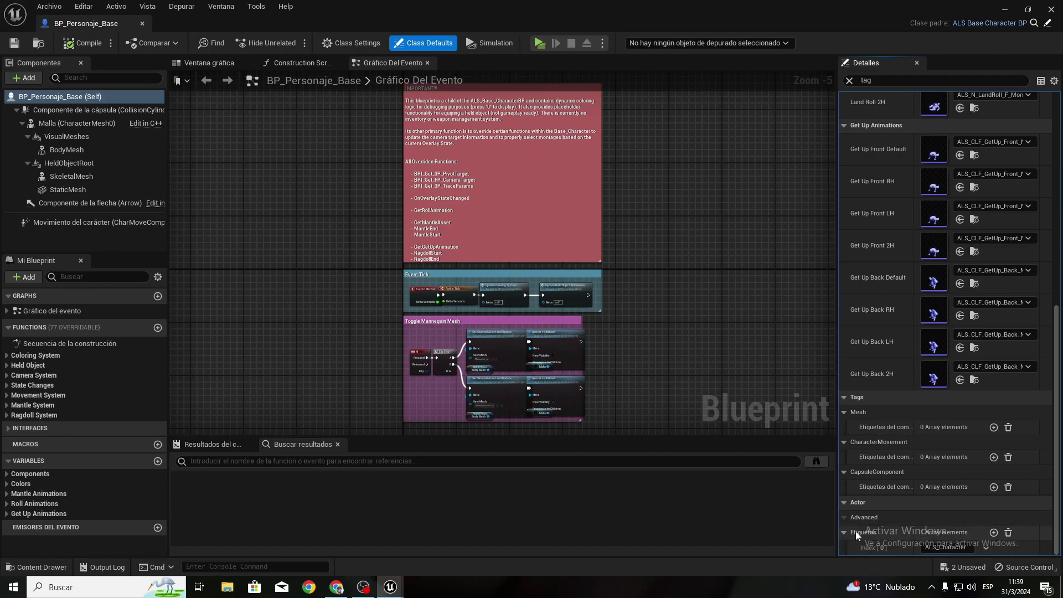
left_click(1008, 532)
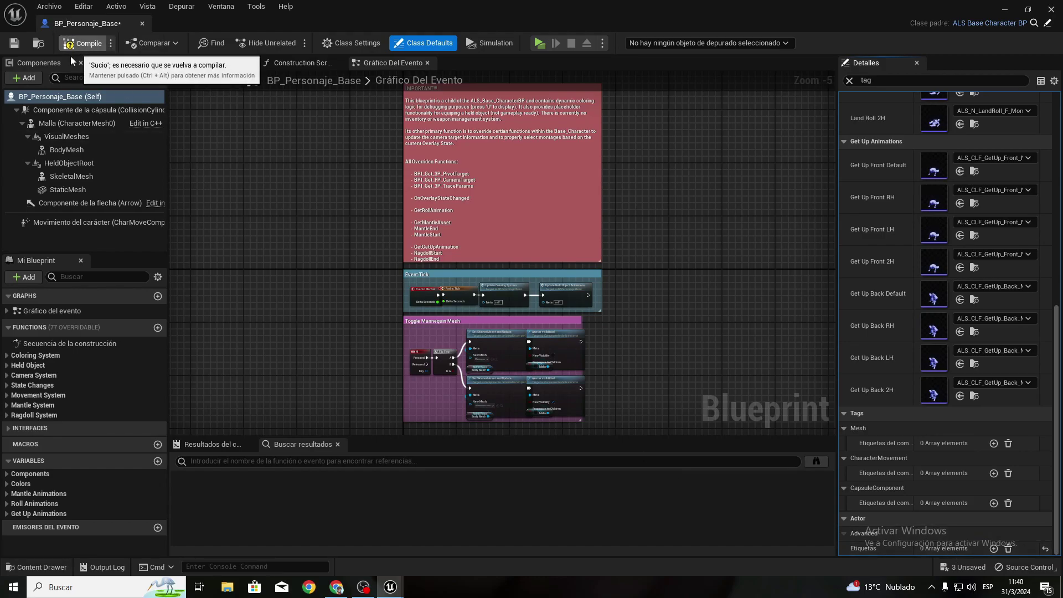
left_click(411, 40)
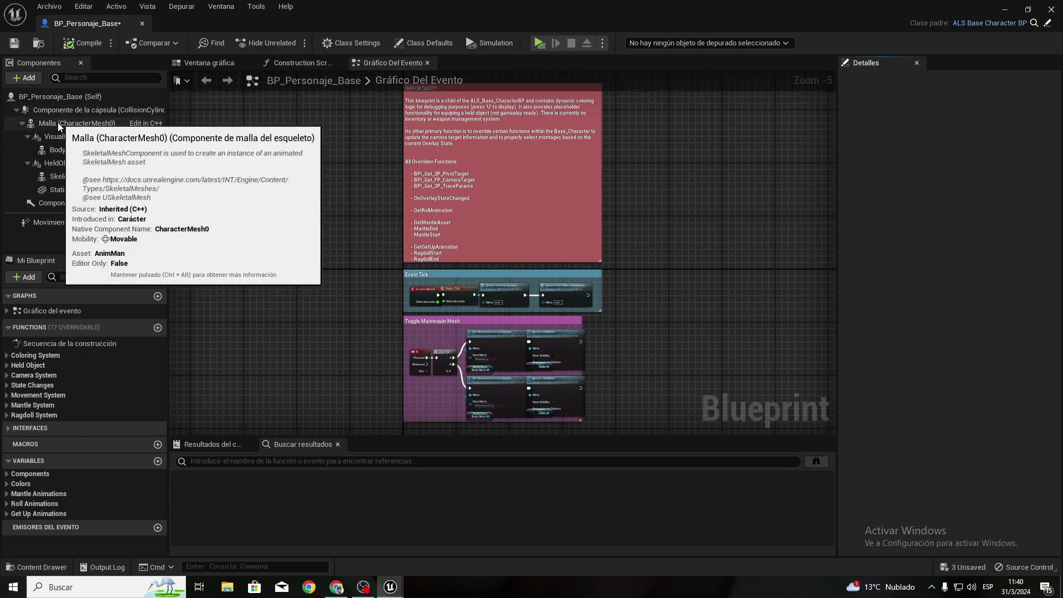
Step: Add a SpringArm under the mesh and a Camera under the SpringArm
left_click(24, 120)
left_click(206, 63)
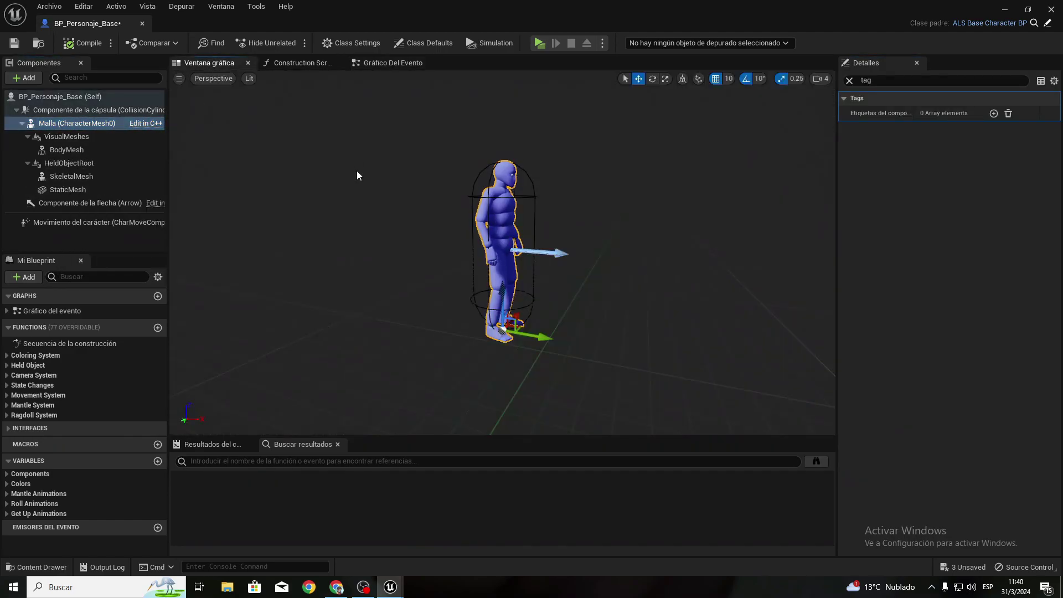
left_click(28, 78)
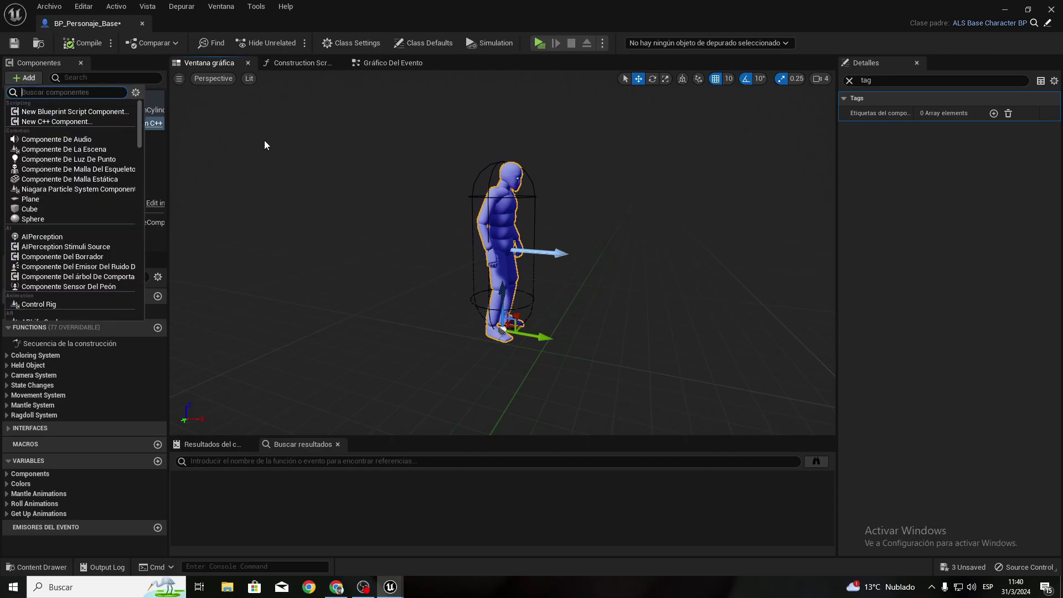
type("res")
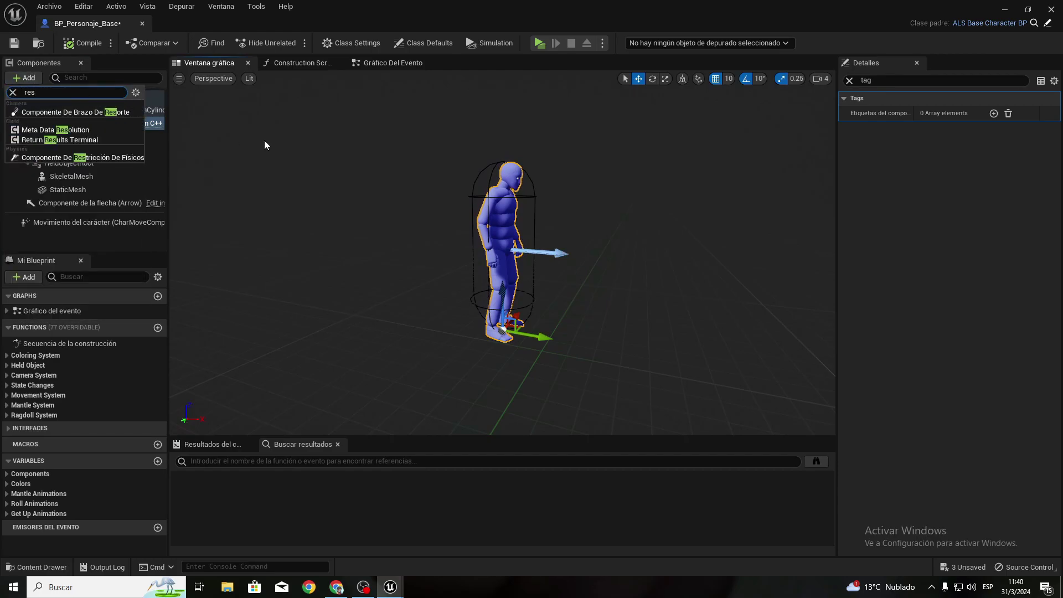
left_click(48, 113)
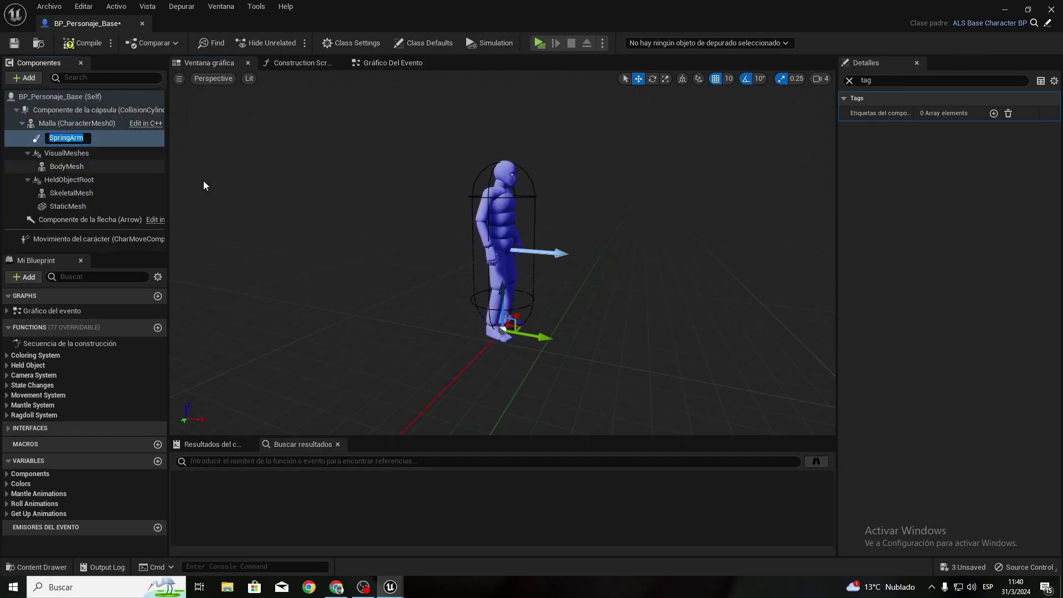
left_click(25, 79)
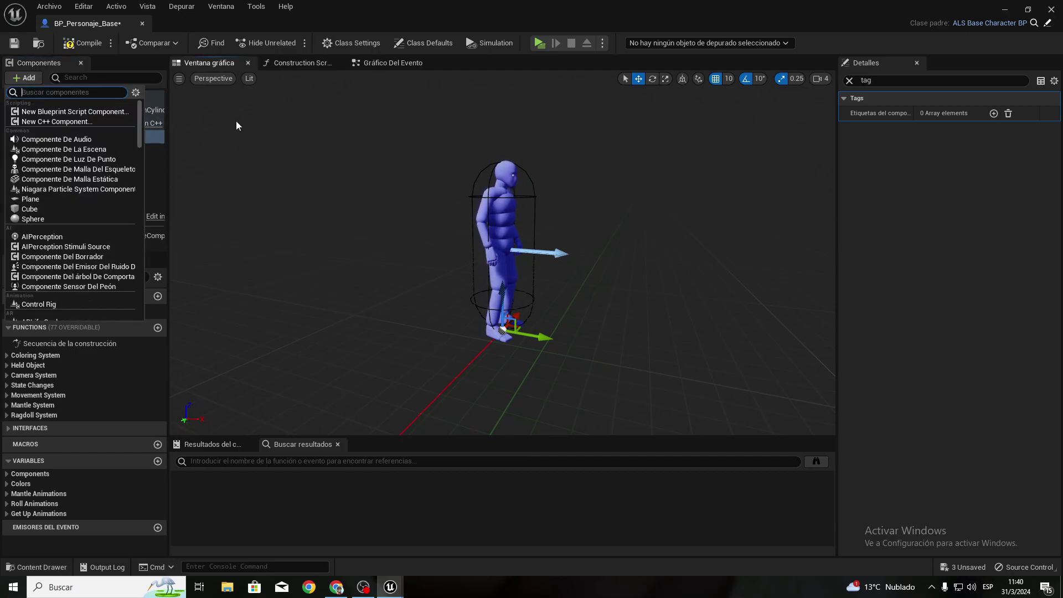
type("cam")
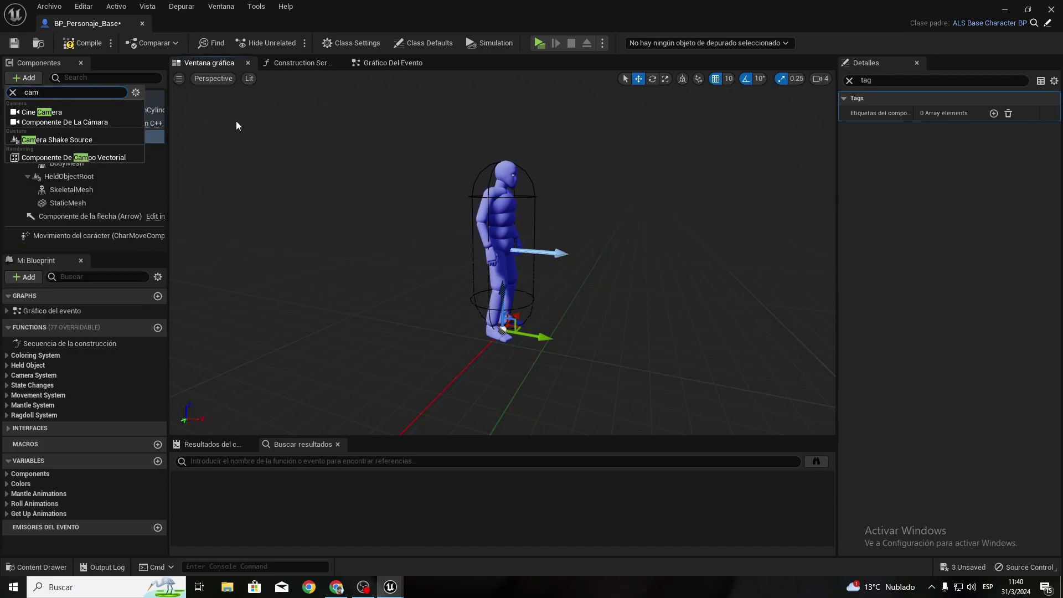
left_click(39, 123)
Step: Rotate the SpringArm 90° around yaw
scroll(404, 298, "down", 5)
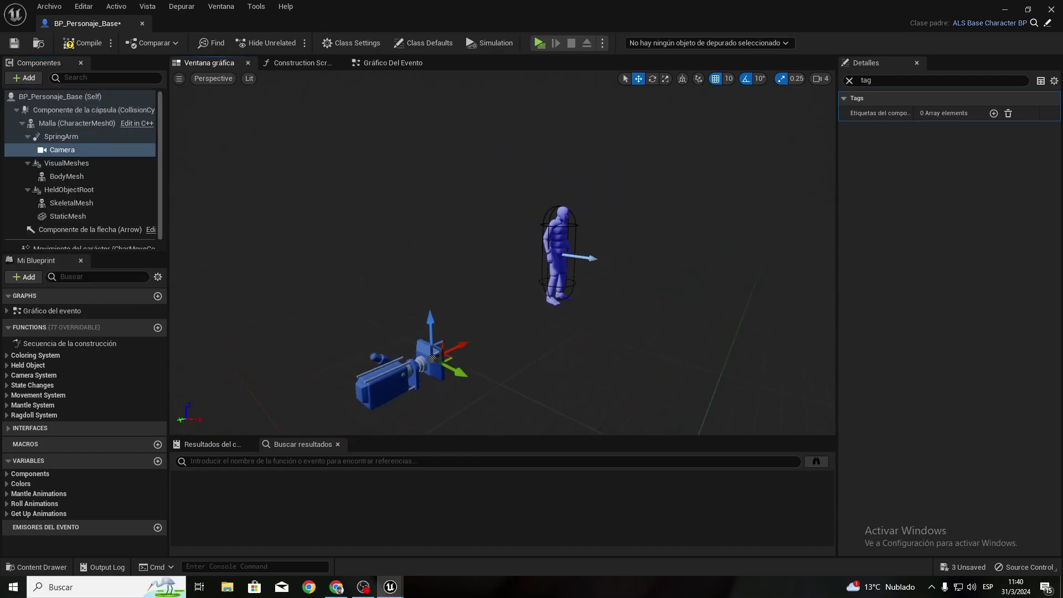
left_click(61, 137)
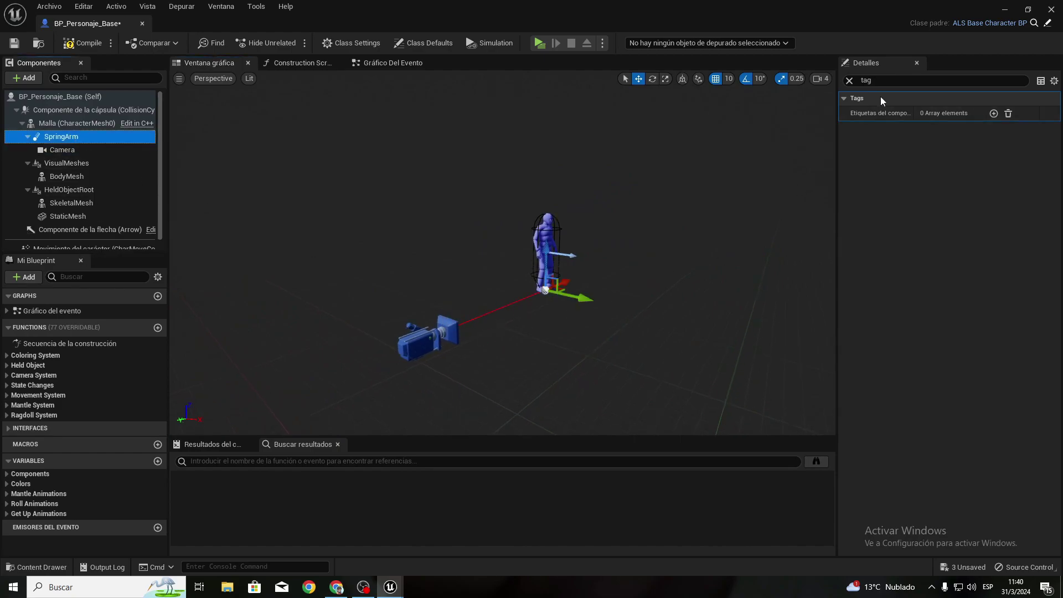
left_click(876, 81)
key("BackSpace")
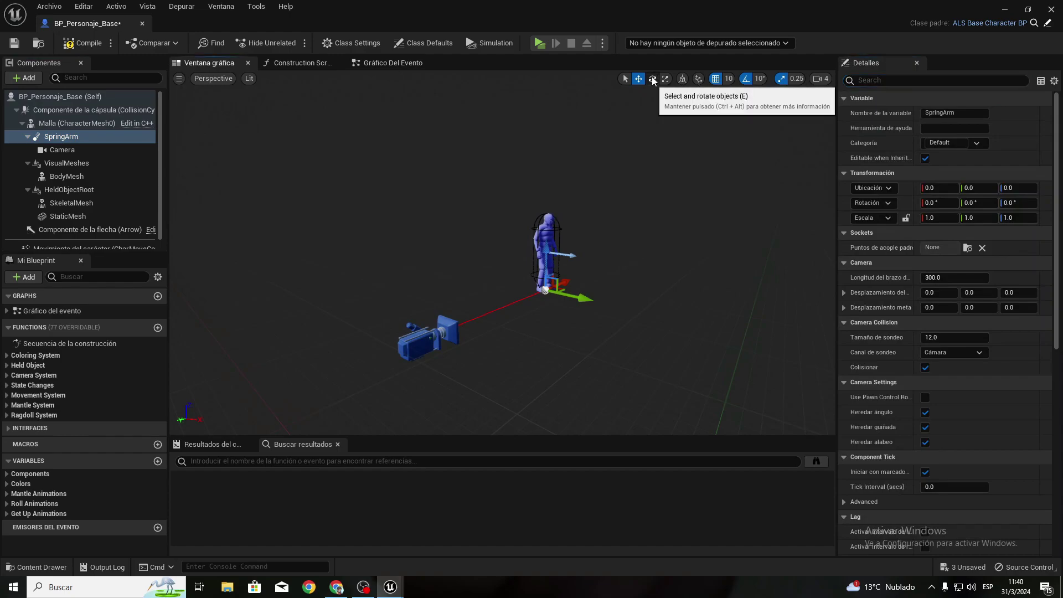
left_click(652, 78)
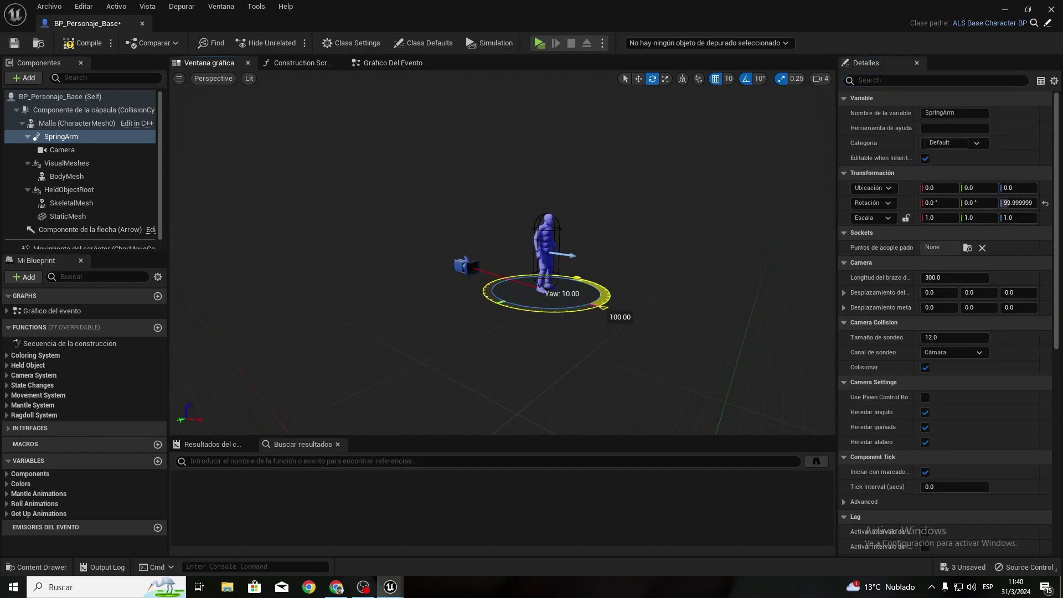
left_click_drag(534, 271, 534, 272)
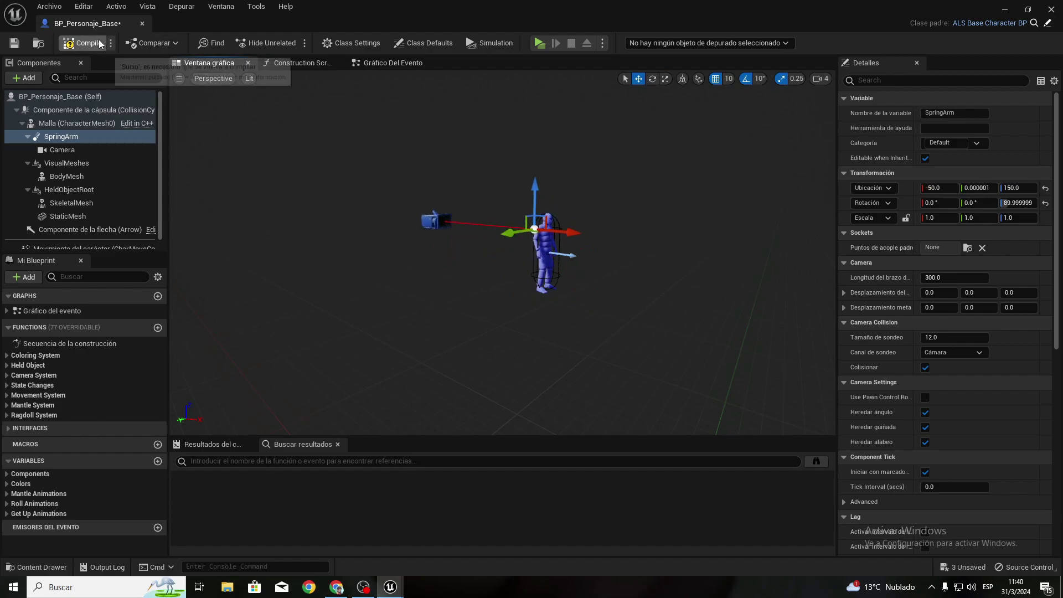
Step: Compile BP_Personaje_Base and run a quick play-test, moving the character forward
left_click(84, 43)
left_click(539, 43)
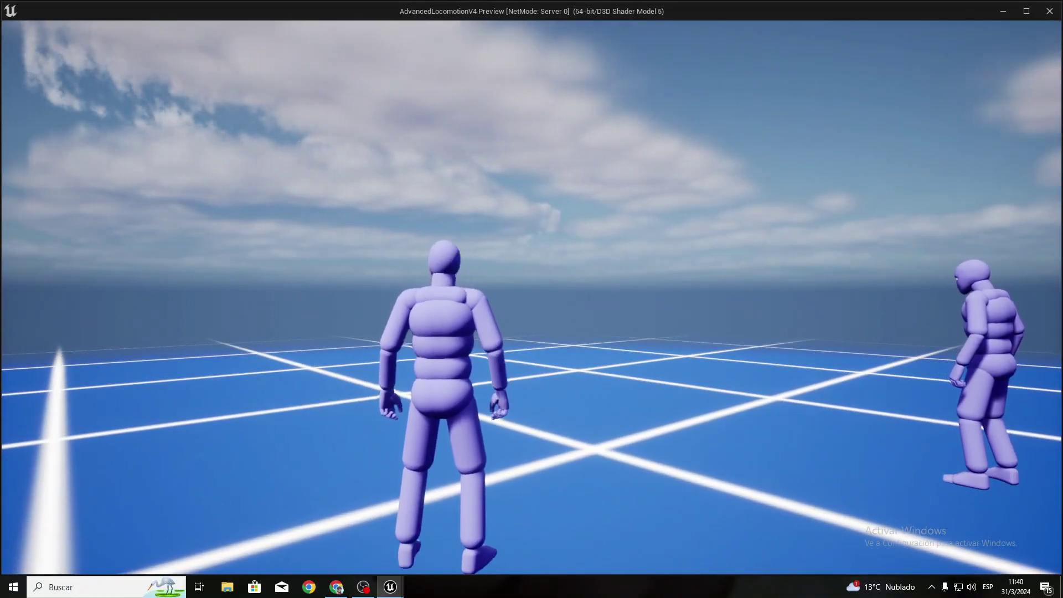
key("w")
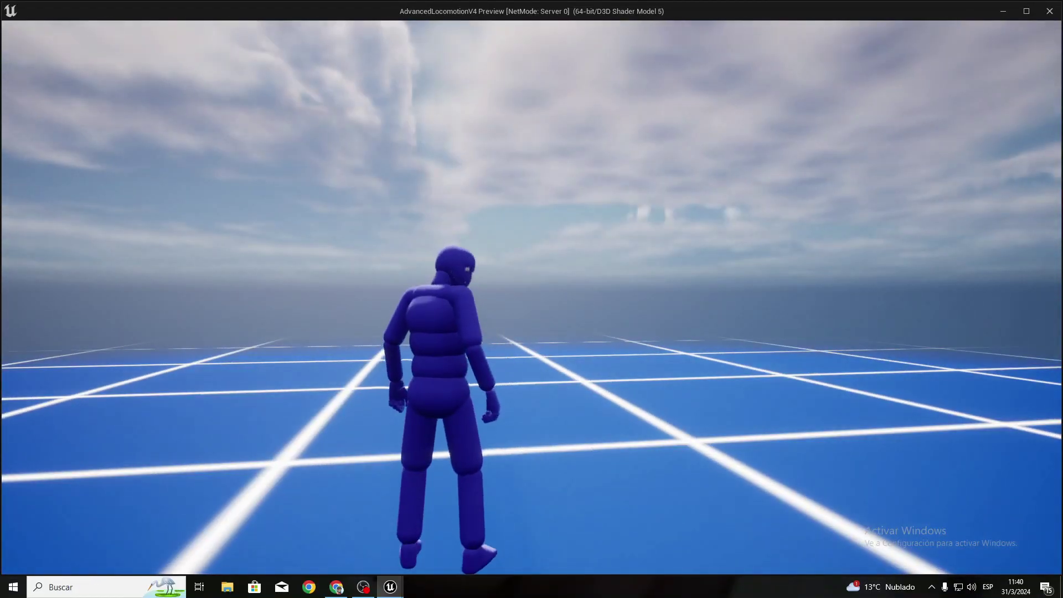
key("Escape")
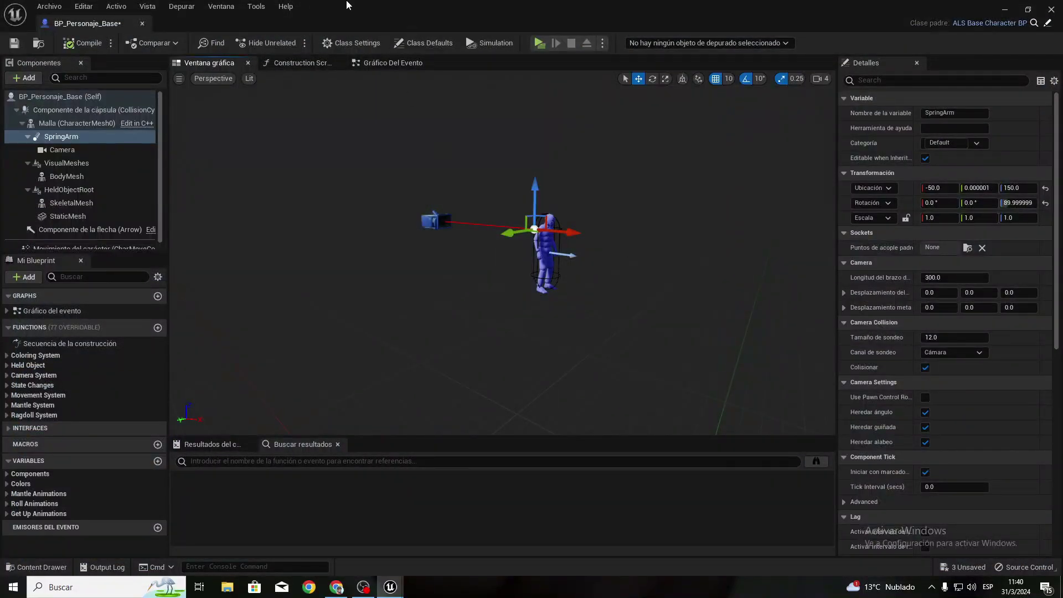
Step: Play again and test the client character from the maximised Client 1 window
left_click(539, 43)
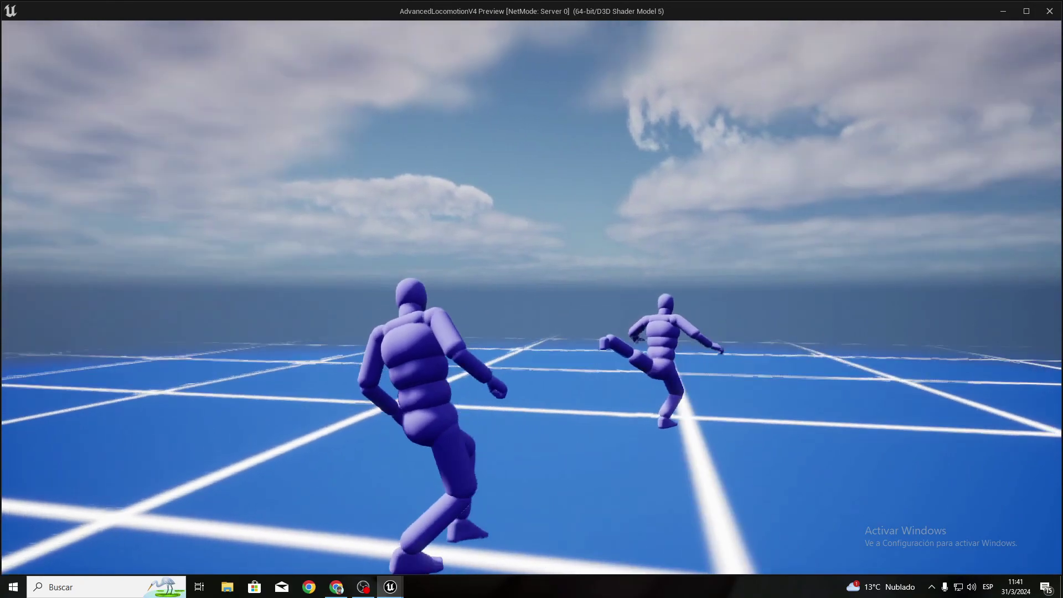
key("super")
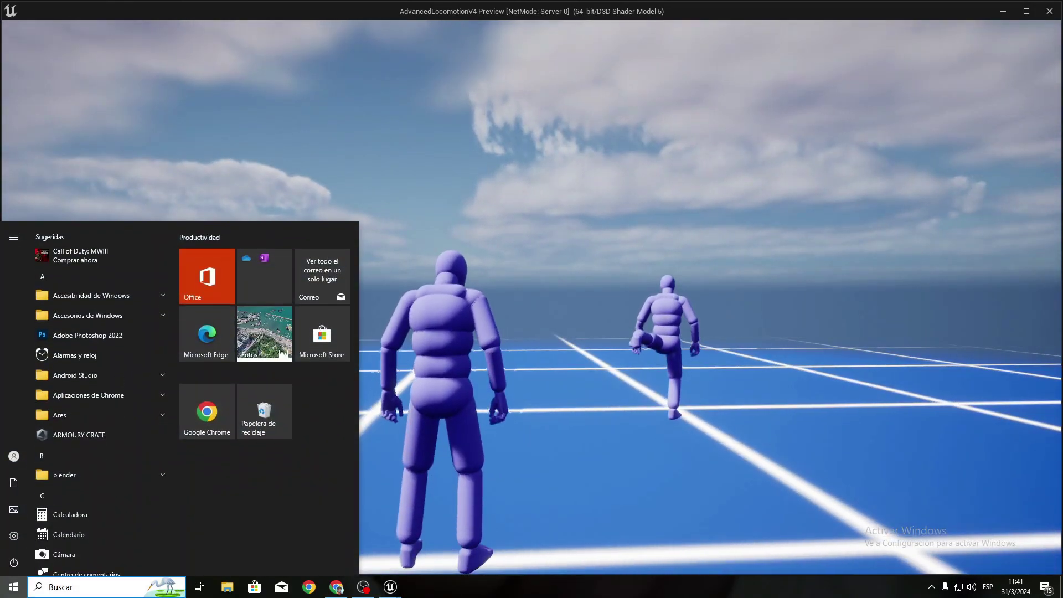
mouse_move(395, 588)
left_click(552, 554)
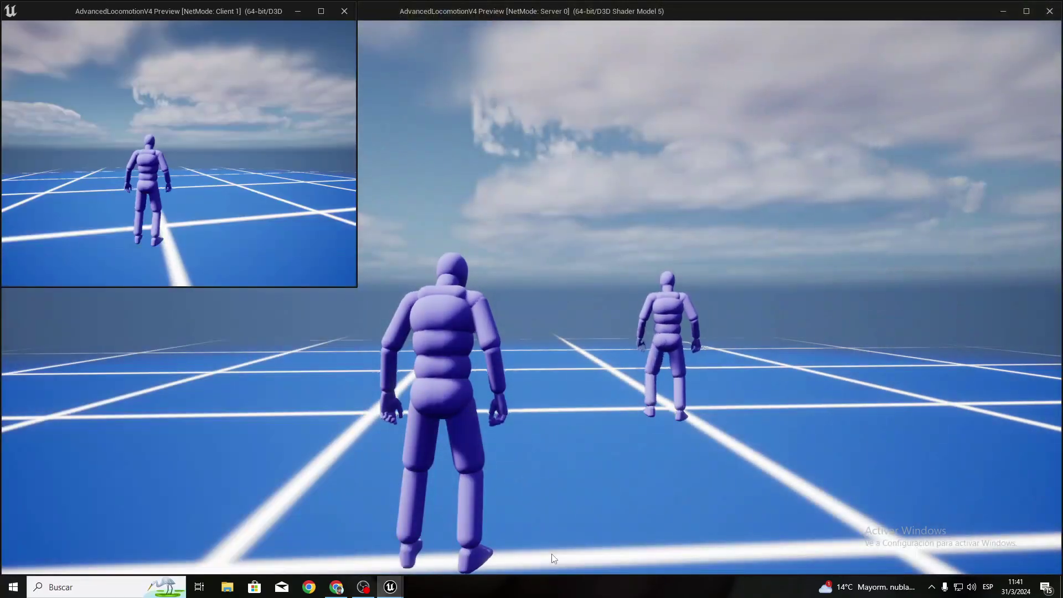
left_click(321, 11)
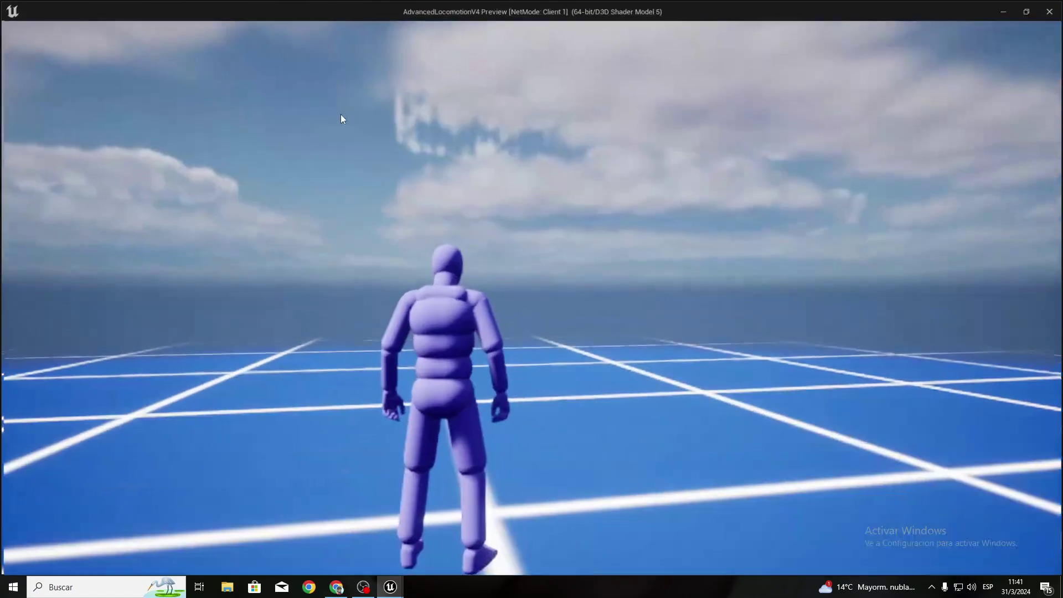
key("w")
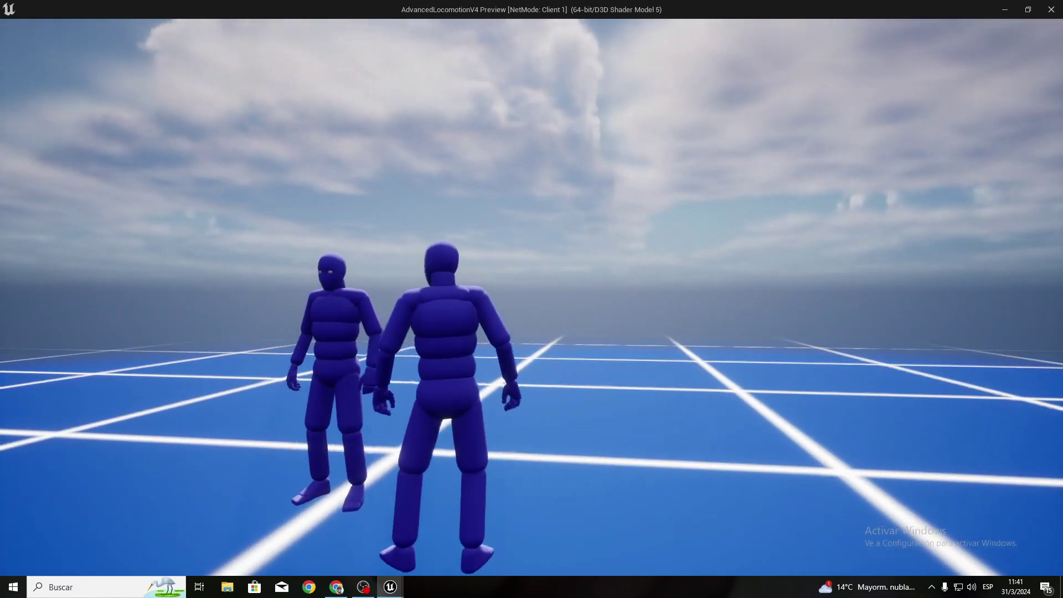
key("Escape")
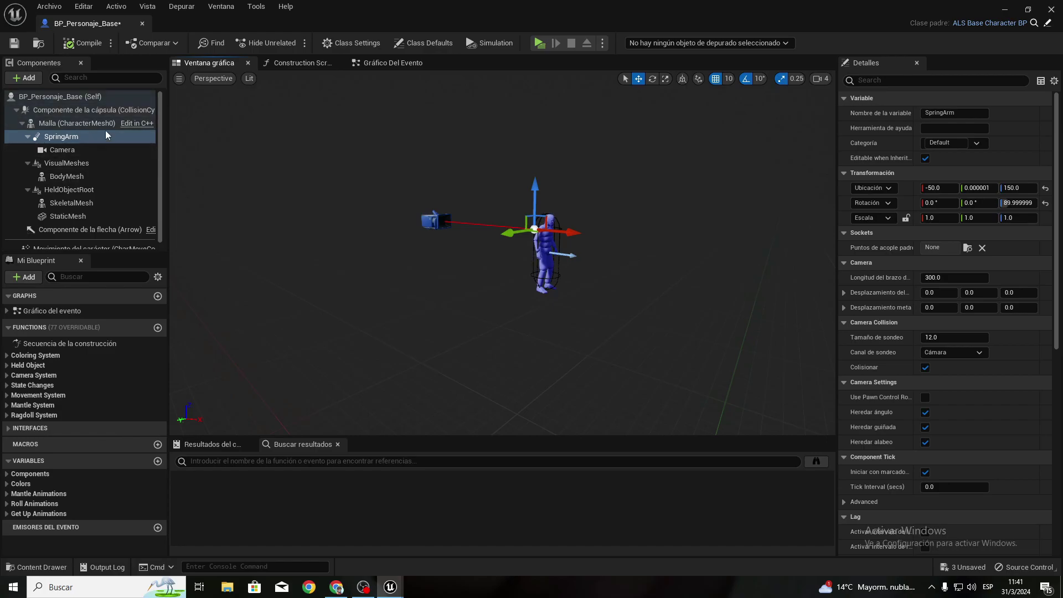
Step: Show BP_Personaje_Base's Event Graph and pan to read the comment
left_click(380, 65)
scroll(626, 272, "down", 3)
scroll(424, 237, "up", 5)
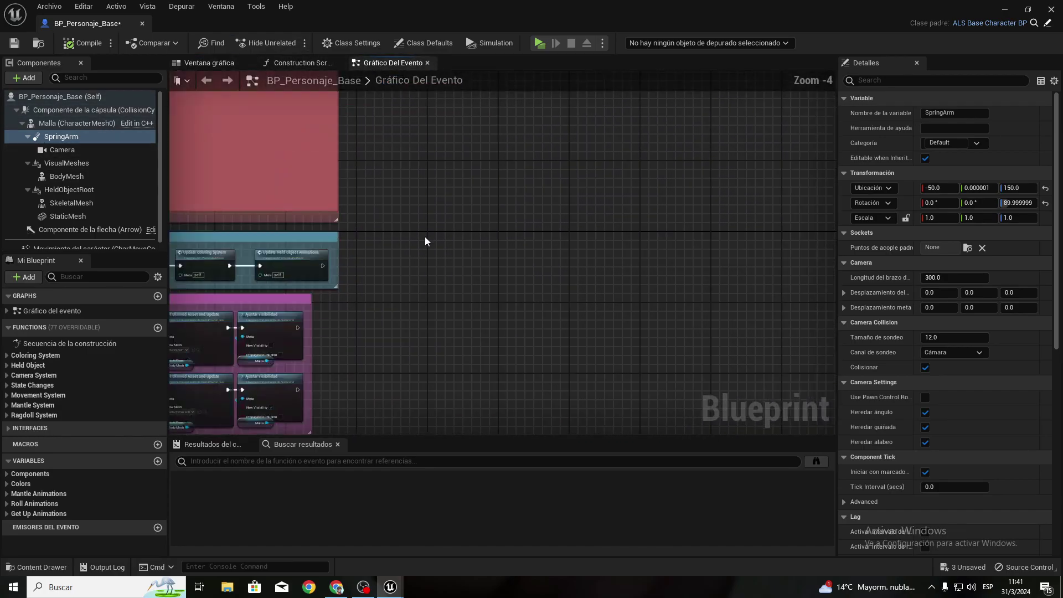
scroll(424, 237, "up", 1)
right_click_drag(424, 237, 650, 388)
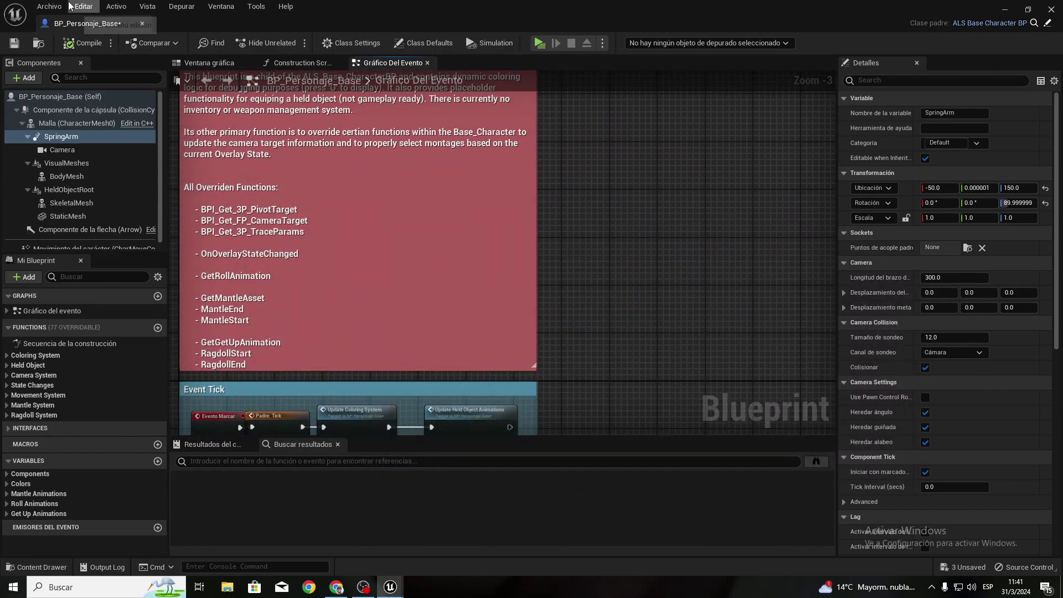
Step: Open Ajustes del proyecto > Entrada and inspect the MoveForward/Backwards axis mapping
left_click(70, 6)
left_click(103, 141)
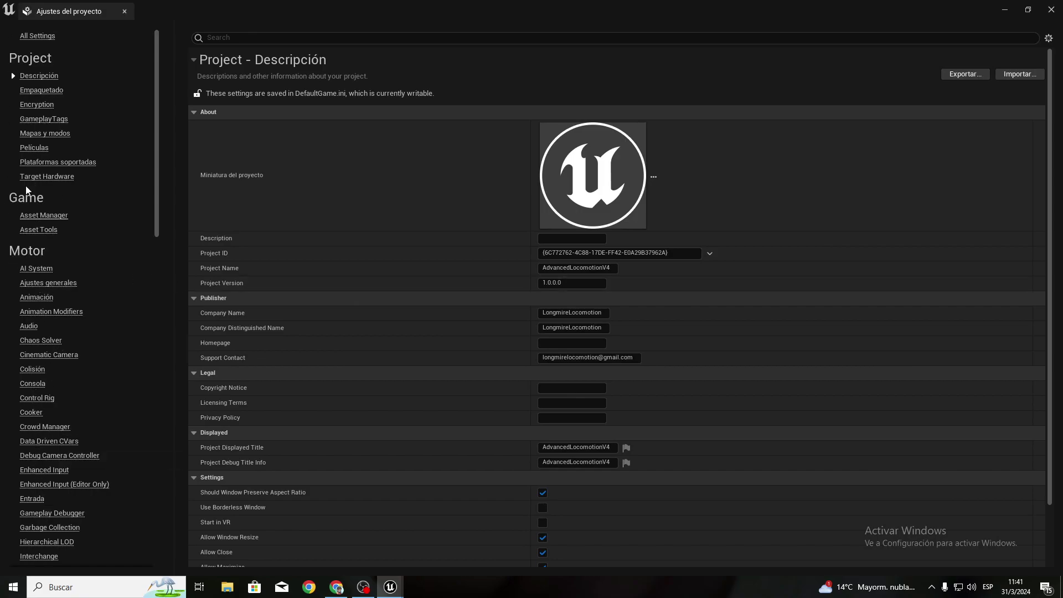
left_click(47, 498)
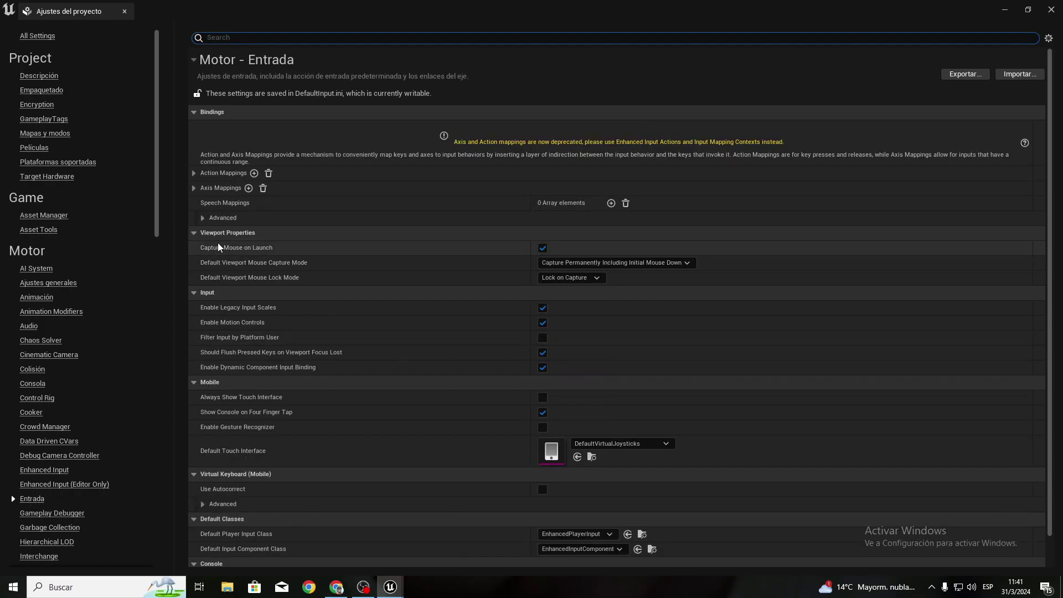
left_click(193, 189)
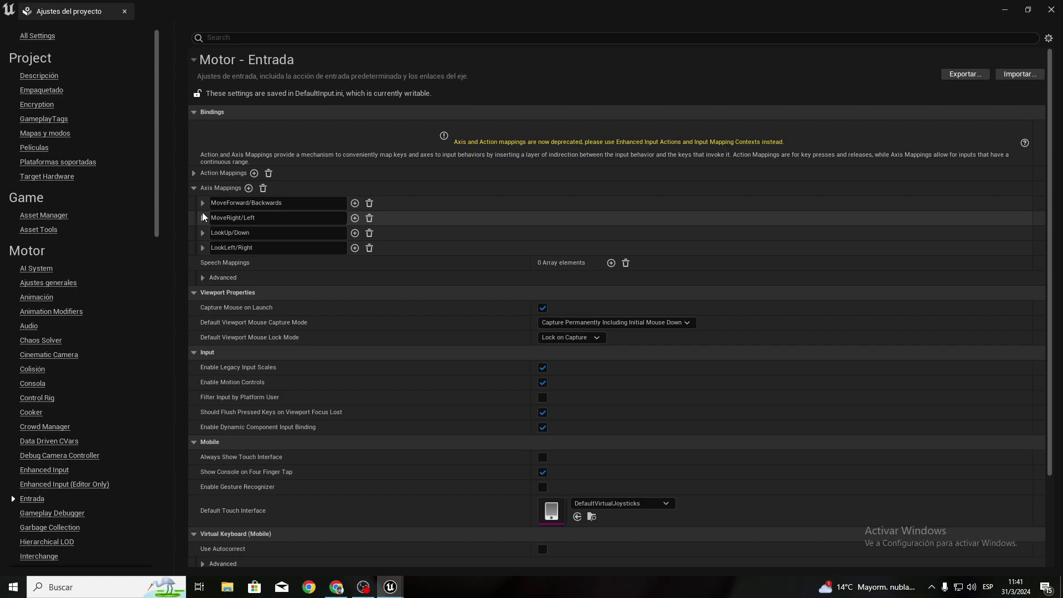
left_click(202, 203)
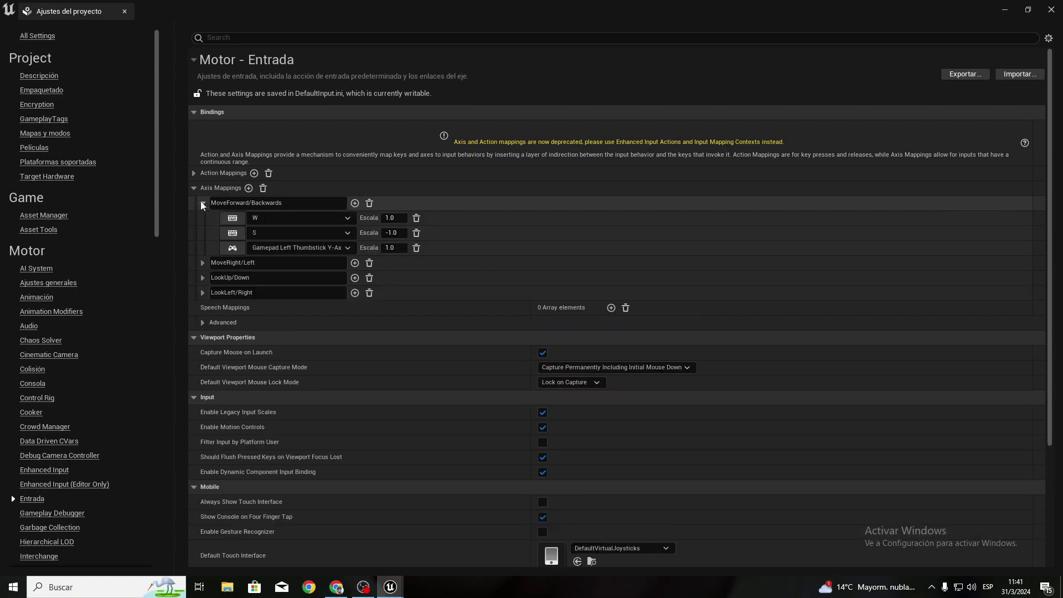
left_click(202, 203)
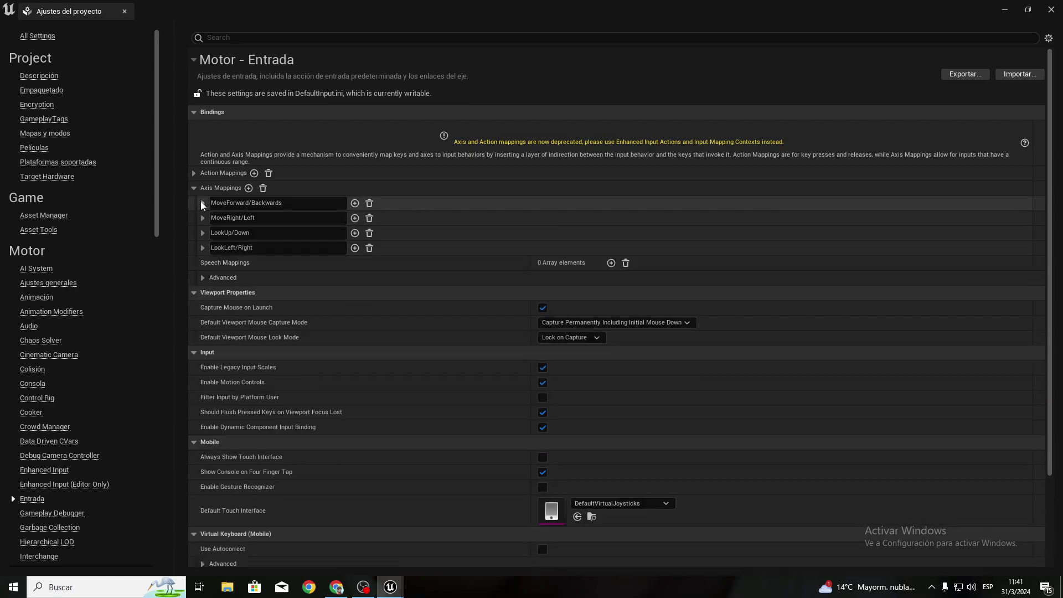
Step: Check the LookUp/Down and LookLeft/Right key bindings, then select the LookUp/Down name
left_click(203, 233)
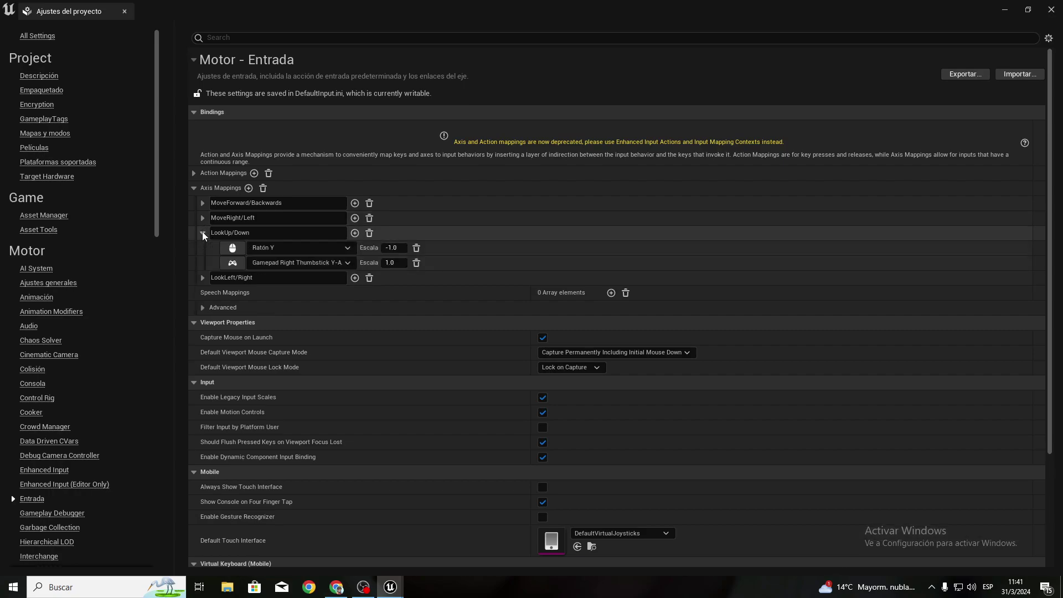
left_click(203, 234)
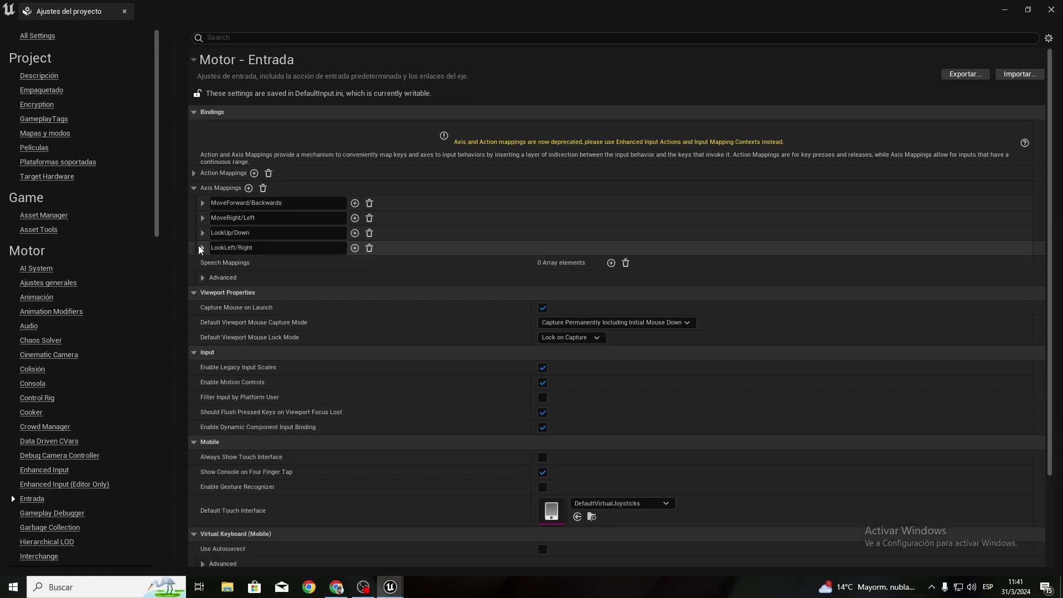
left_click(200, 248)
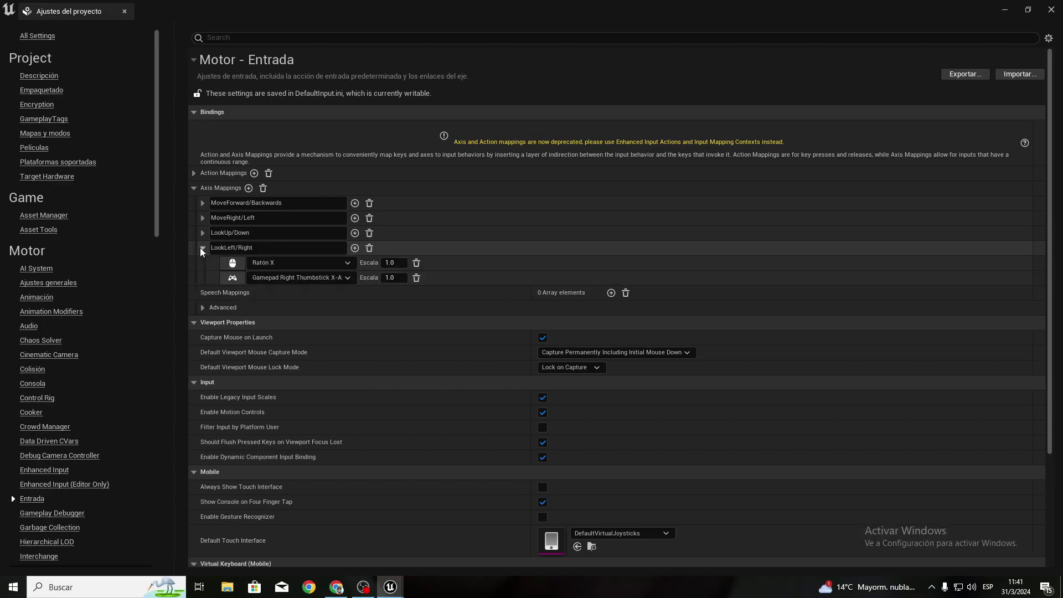
left_click(200, 247)
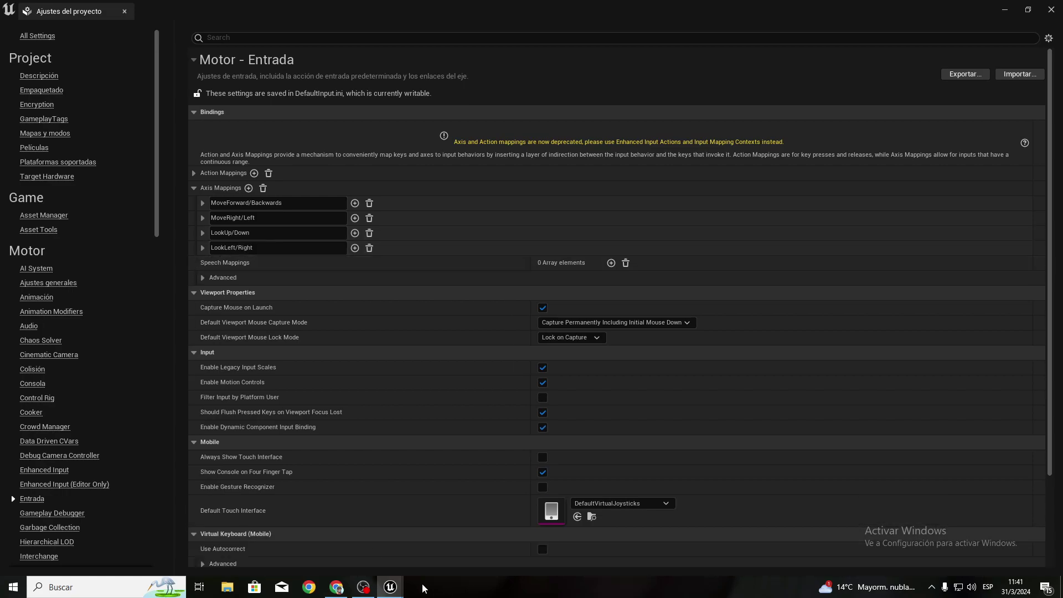
left_click(250, 233)
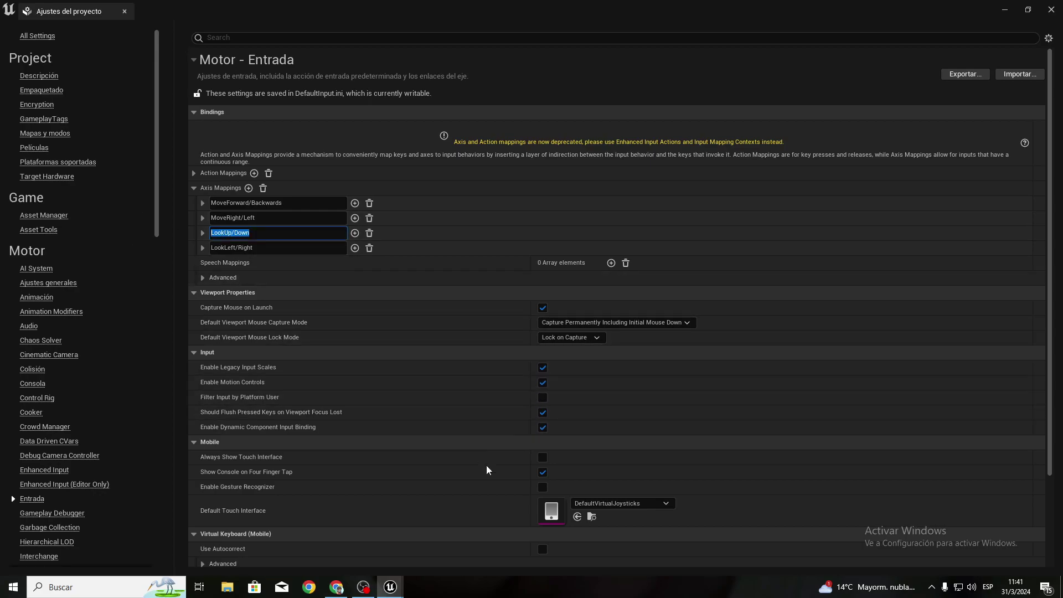
mouse_move(390, 587)
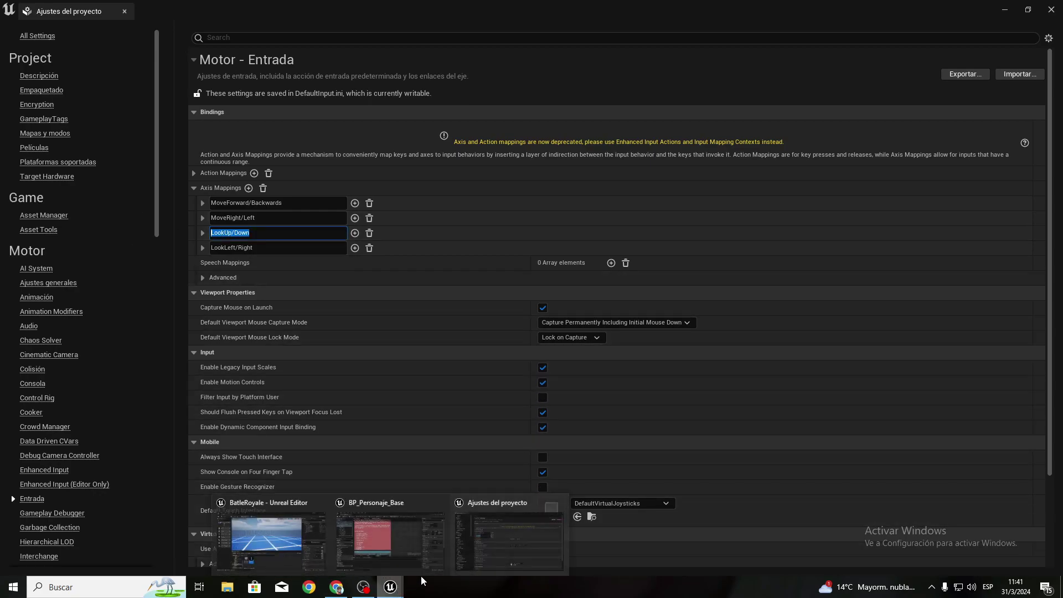
left_click(396, 556)
Step: Add an InputAxis LookUp/Down event node to the Event Graph
right_click_drag(629, 325, 494, 258)
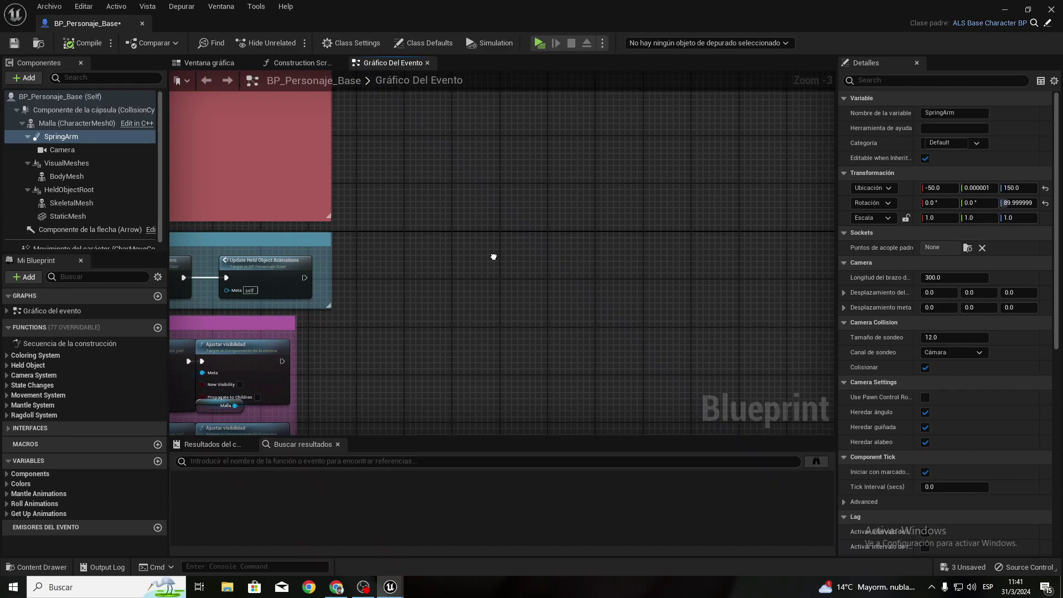
right_click(494, 257)
type("LookUp/Down")
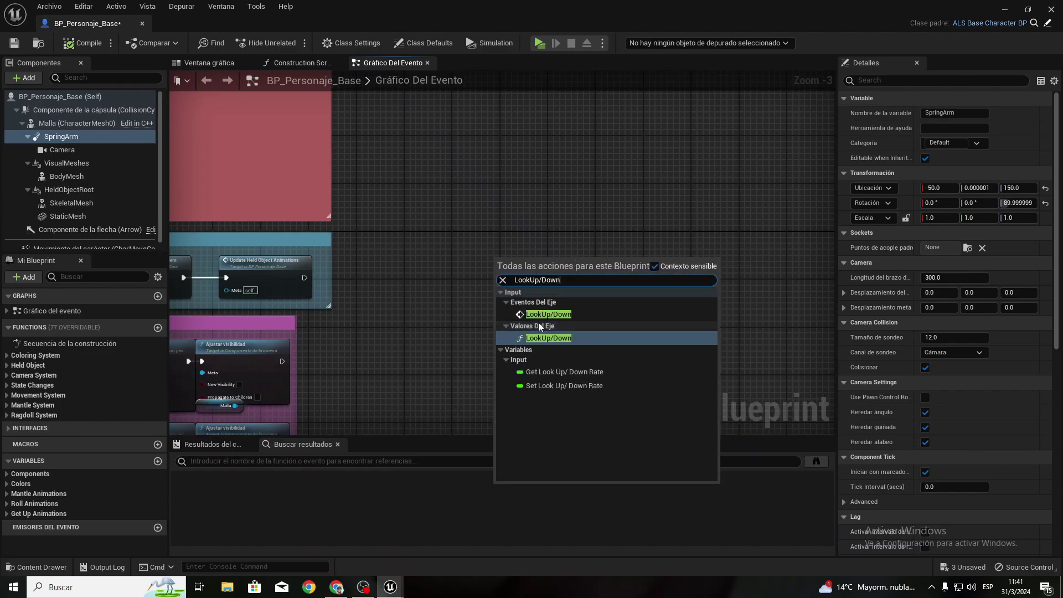
left_click(548, 314)
scroll(526, 346, "up", 3)
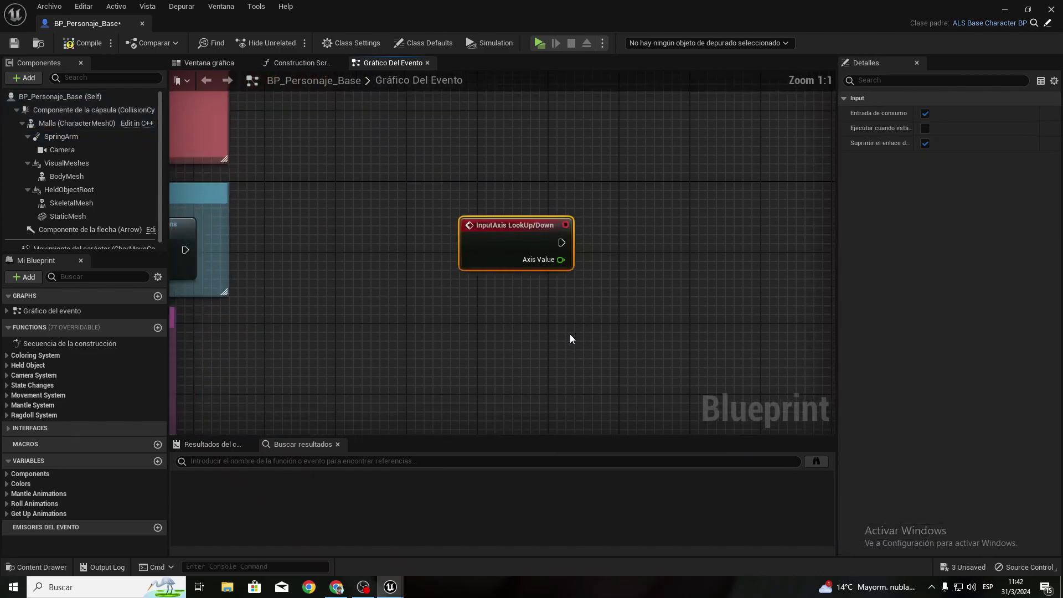
right_click_drag(571, 338, 472, 337)
Step: Add an InputAxis LookLeft/Right event node below it, using the mapping name from Project Settings
mouse_move(404, 590)
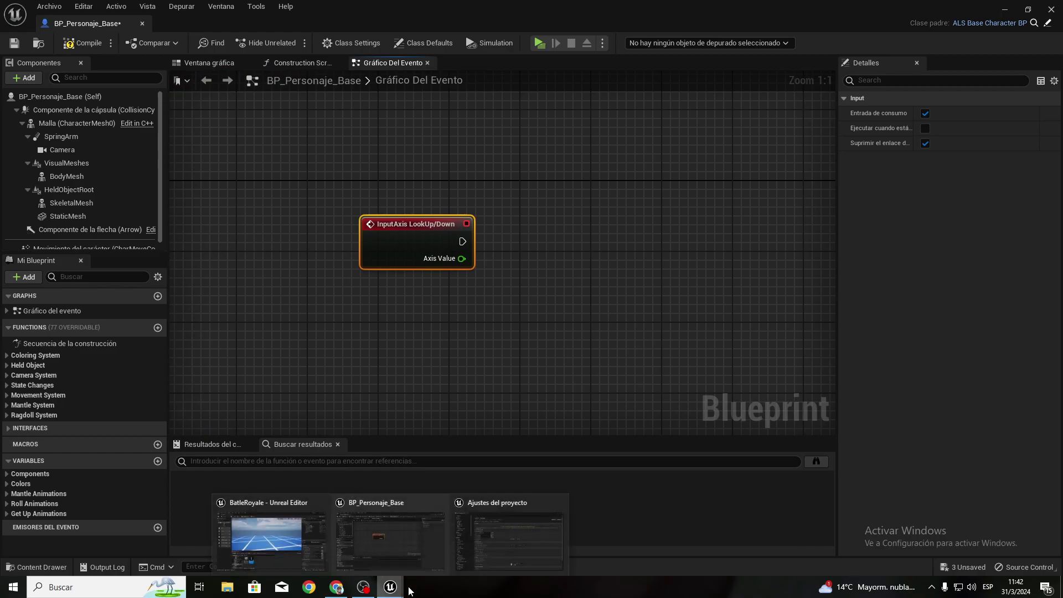
left_click(490, 544)
left_click(260, 249)
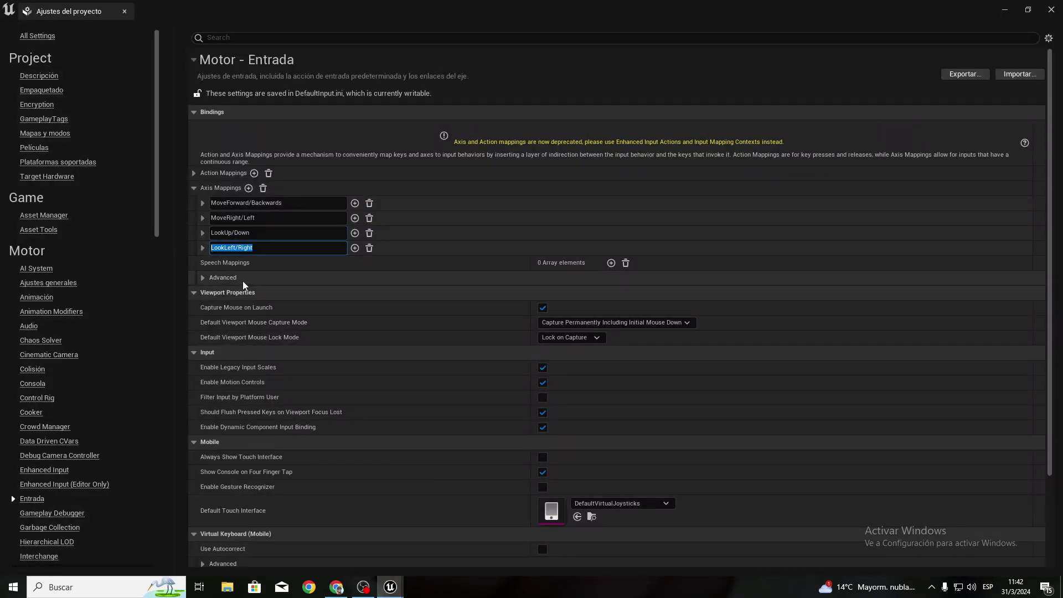
left_click(1004, 11)
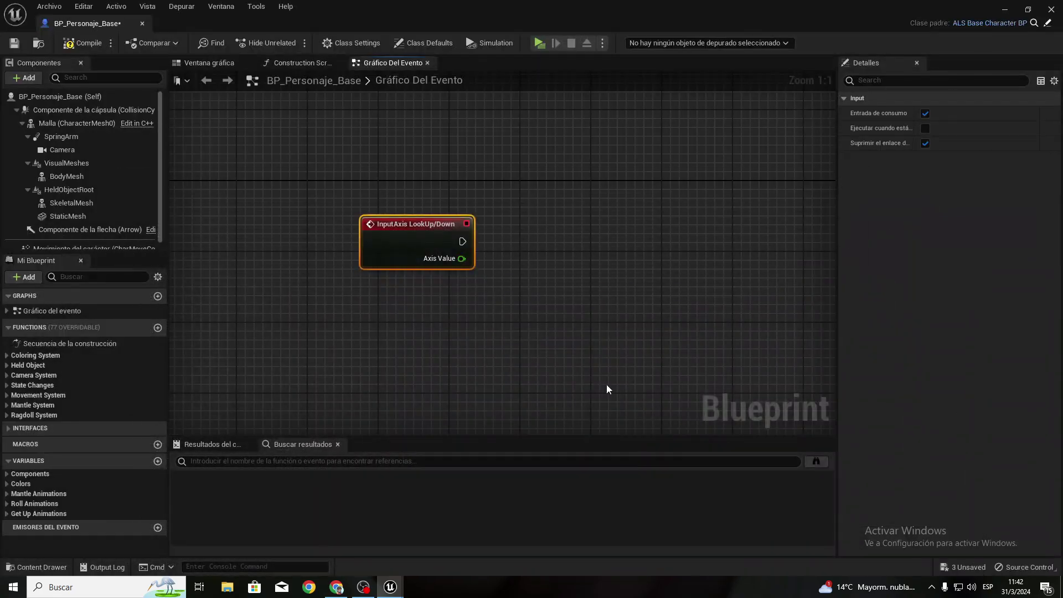
left_click(439, 322)
right_click(388, 324)
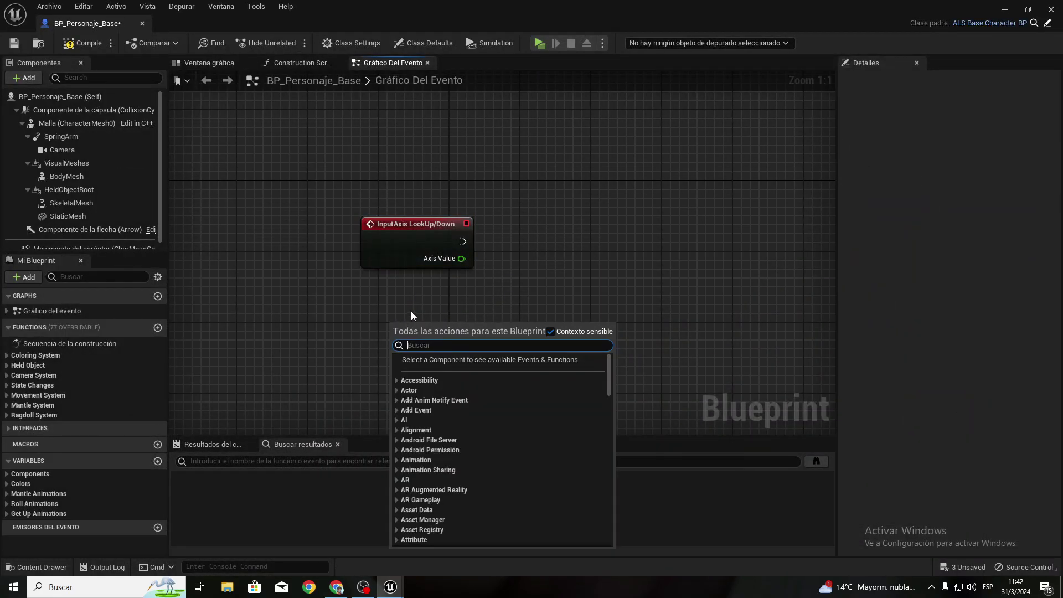
type("LookLeft/Right")
left_click(485, 381)
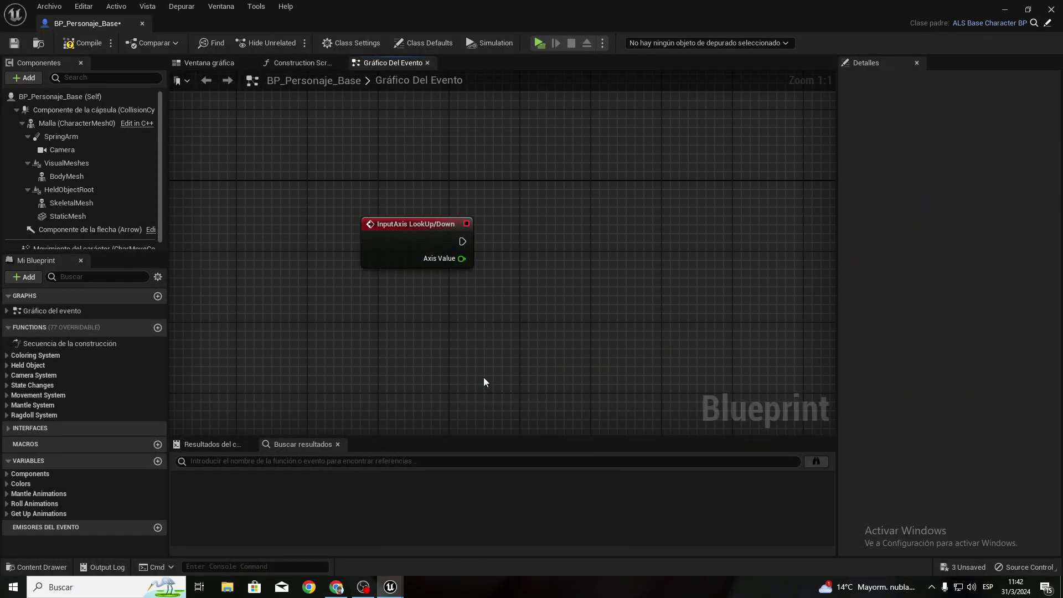
right_click_drag(490, 327, 451, 261)
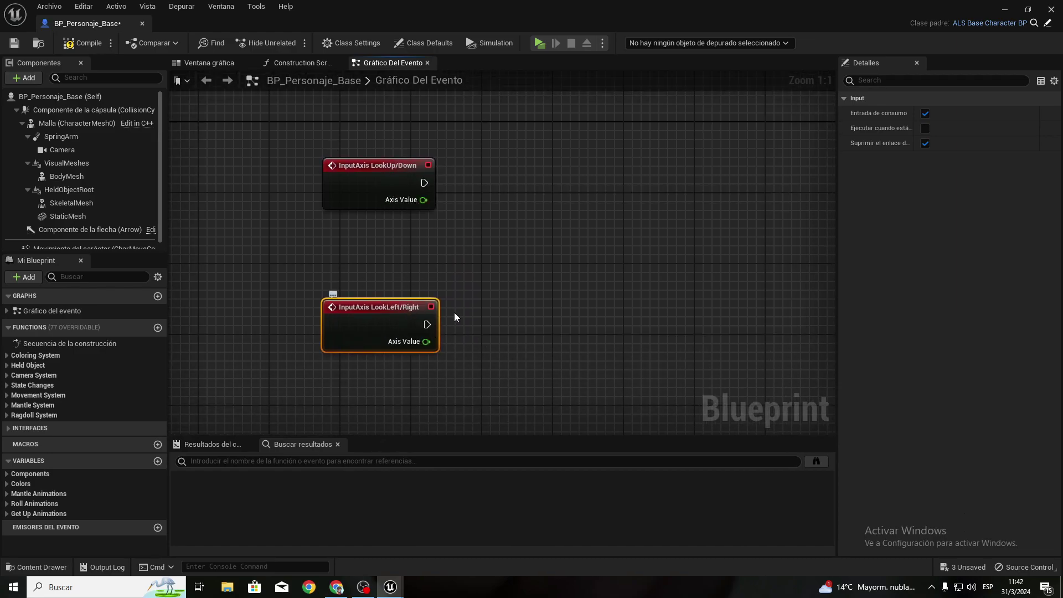
left_click(1001, 13)
Step: Open ALS_Player_Controller from AdvancedLocomotionV4 > Blueprints > CharacterLogic
left_click(359, 408)
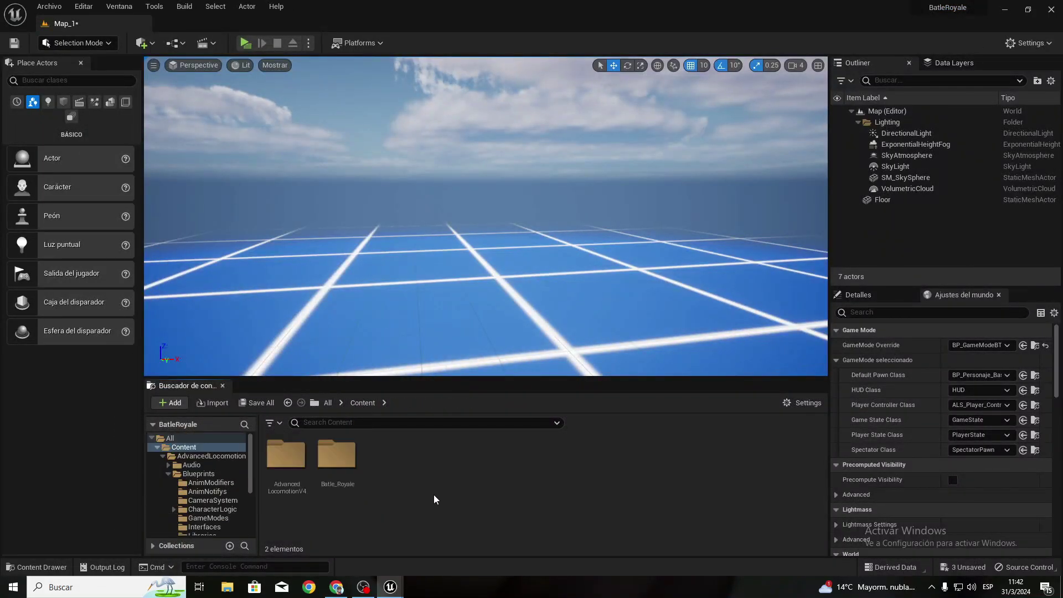
double_click(283, 465)
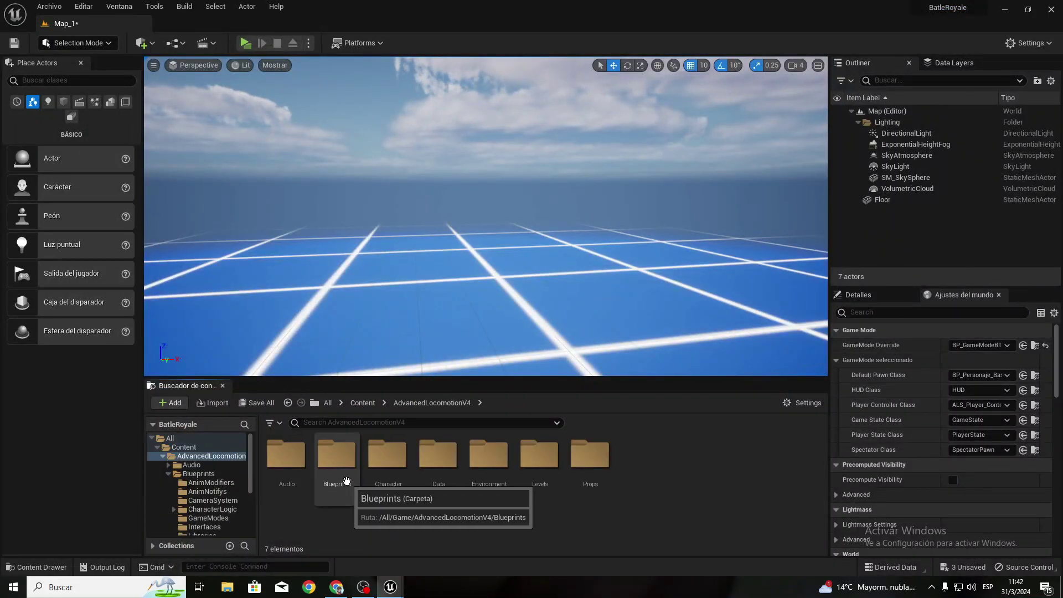
double_click(333, 493)
double_click(439, 468)
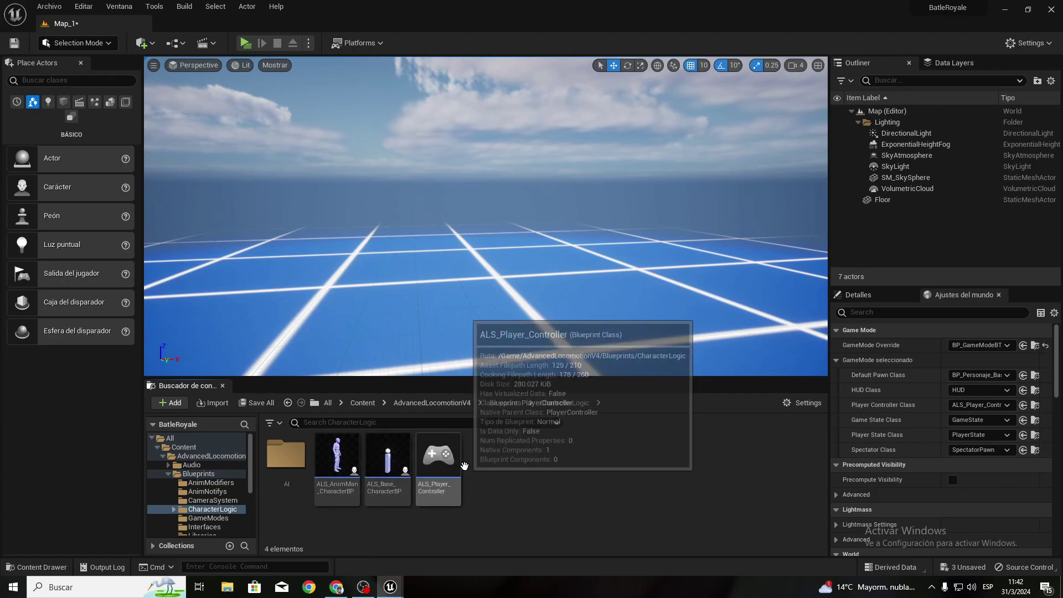
double_click(440, 468)
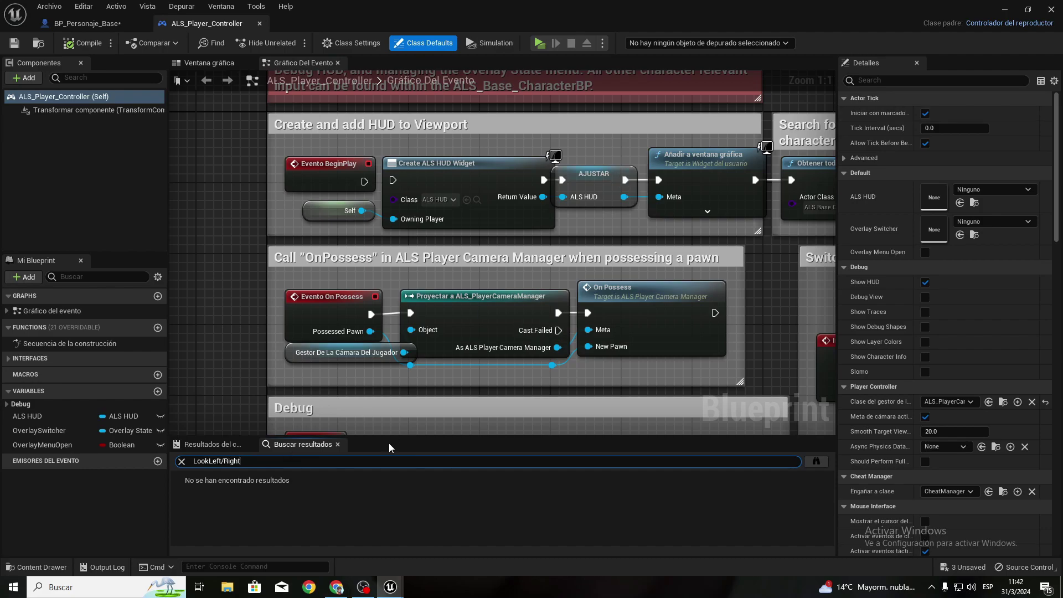
Step: Find LookLeft/Right across all Blueprints and jump to BP_Personaje_Base's node
left_click(817, 461)
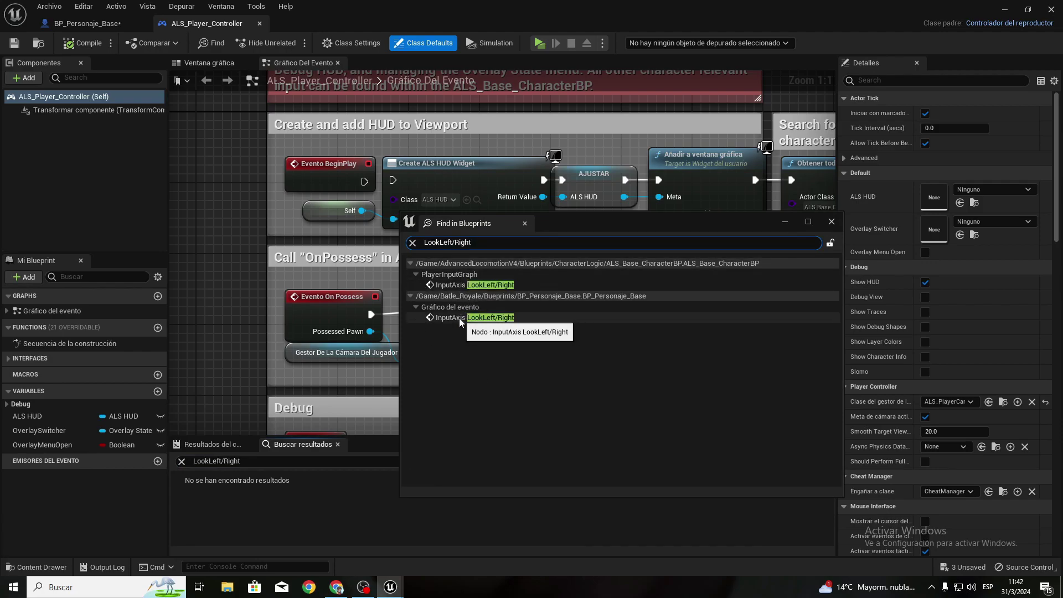
double_click(460, 319)
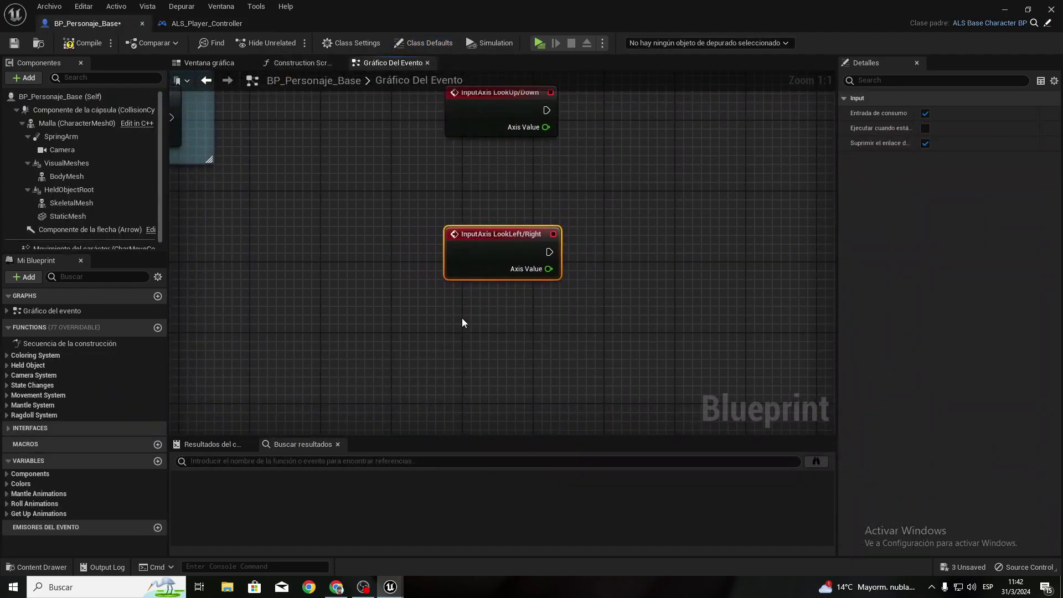
left_click(1002, 9)
Step: Open ALS_Base_CharacterBP's LookLeft/Right event and select its Camera Input nodes, excluding the comment
double_click(469, 284)
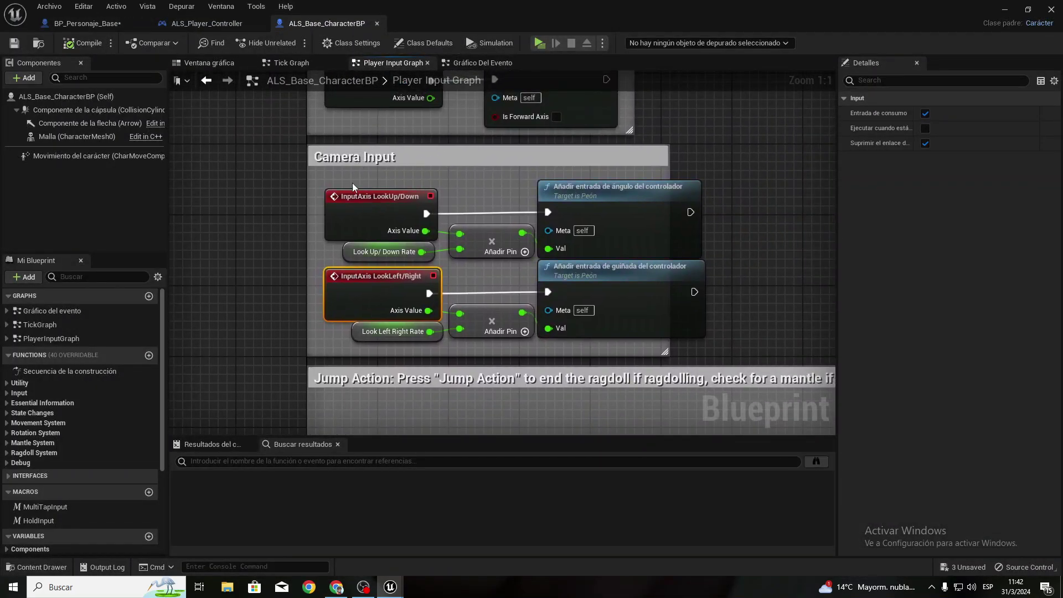
left_click_drag(262, 161, 642, 340)
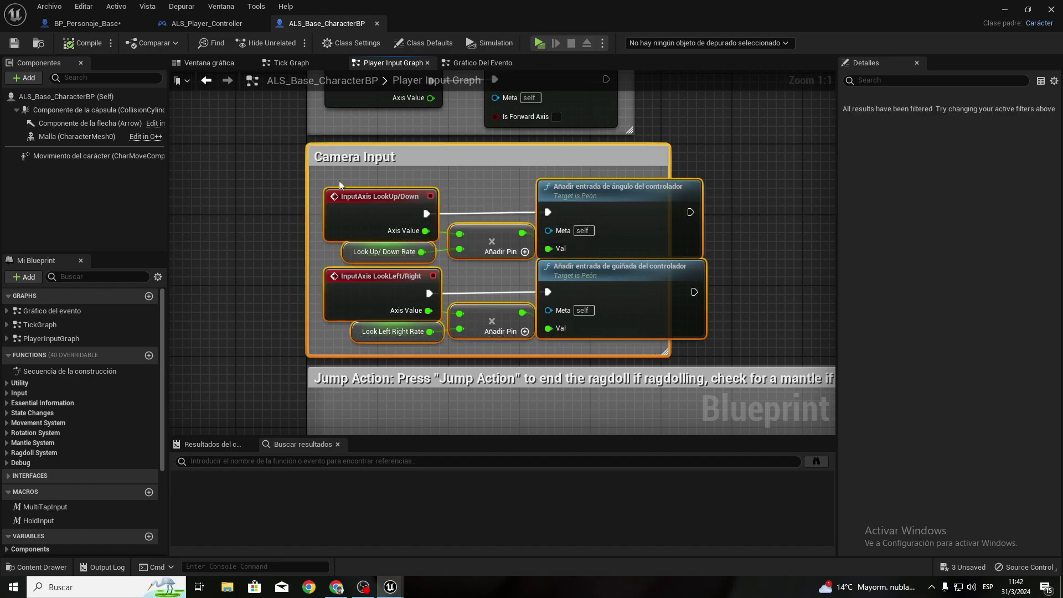
left_click_drag(321, 173, 583, 344)
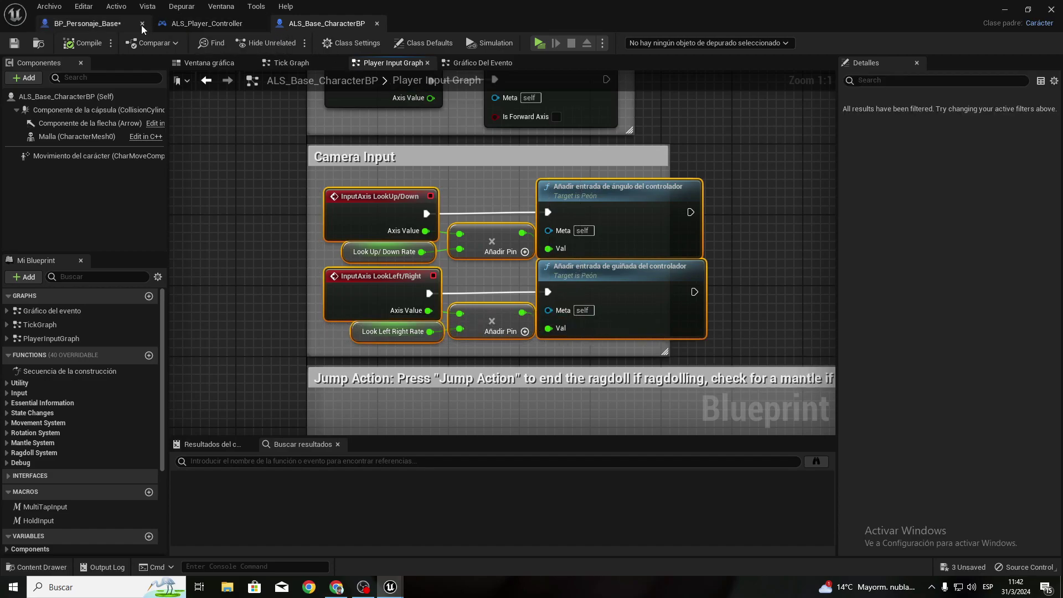
Step: Replace BP_Personaje_Base's two bare InputAxis nodes with the pasted camera nodes and compile
left_click(92, 26)
scroll(445, 250, "down", 3)
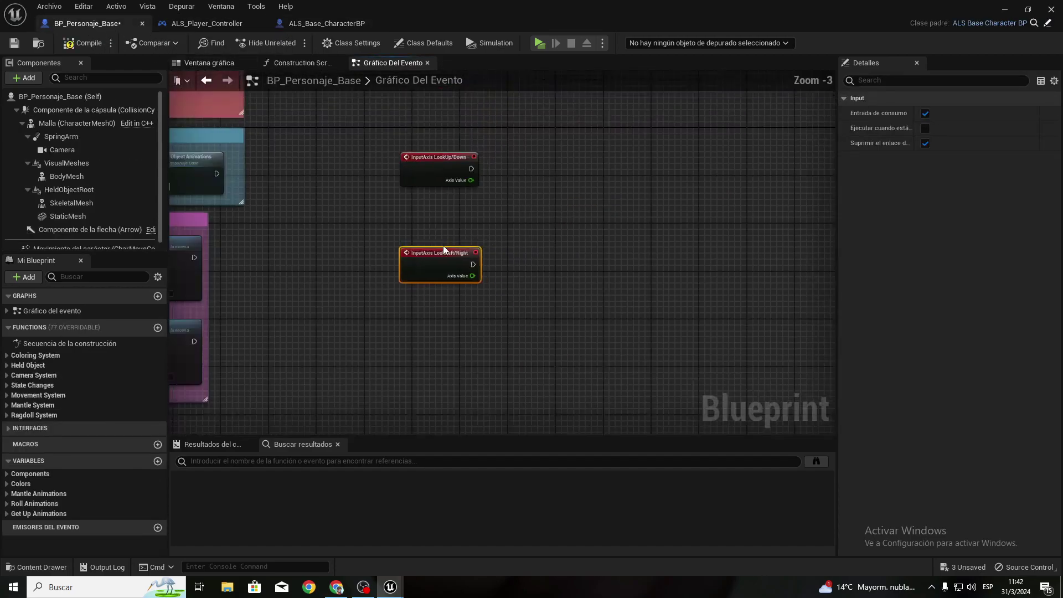
key("Delete")
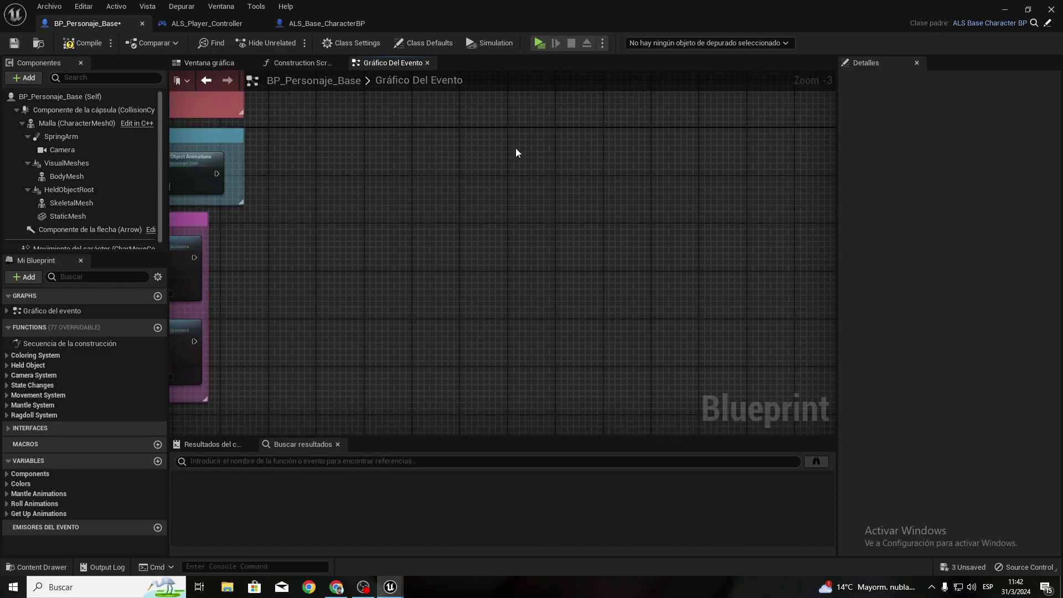
key("ctrl+v")
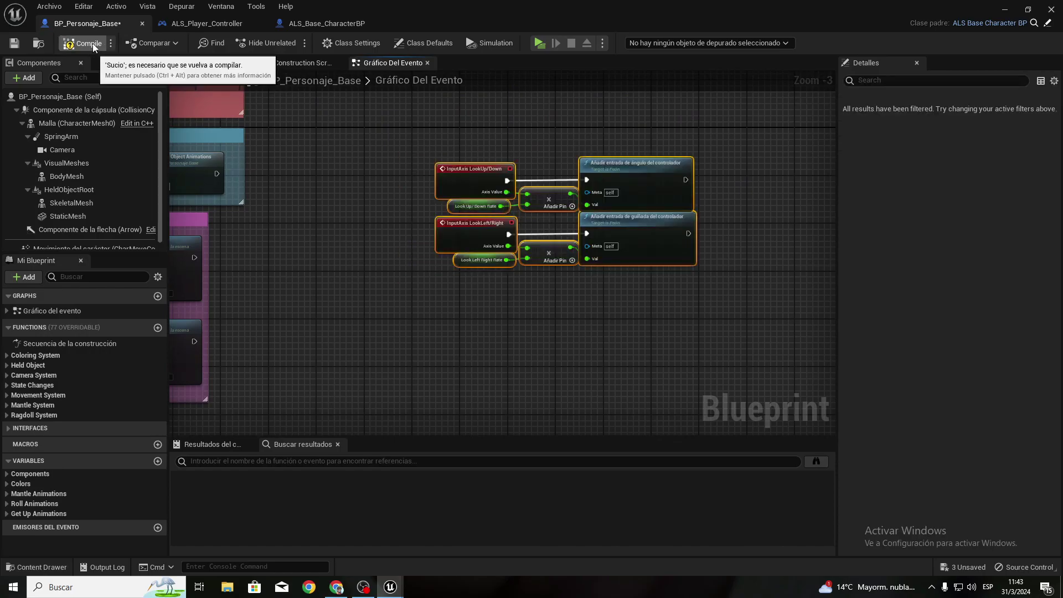
left_click(83, 42)
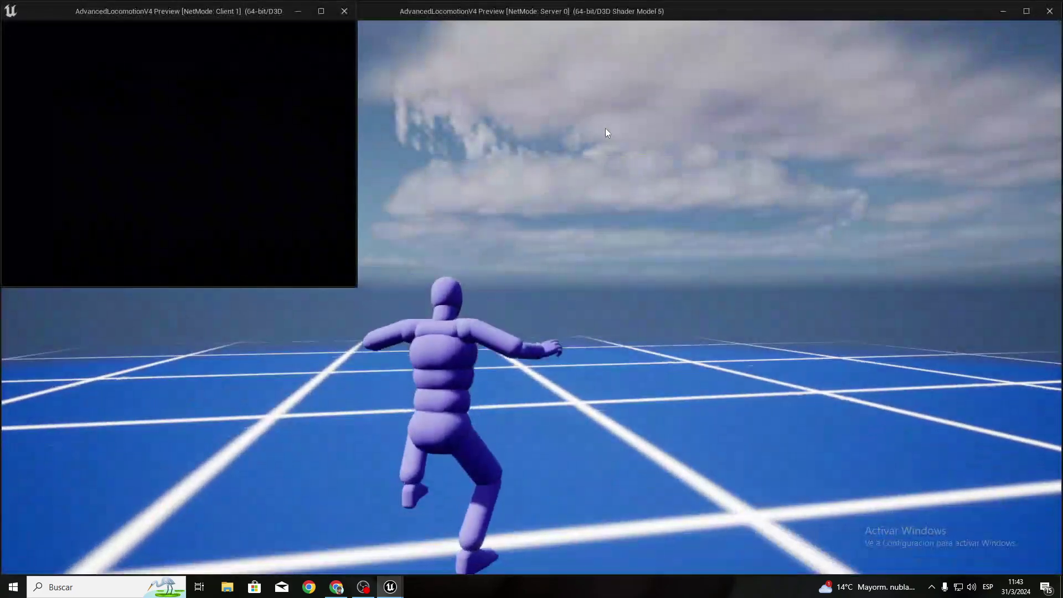
key("w")
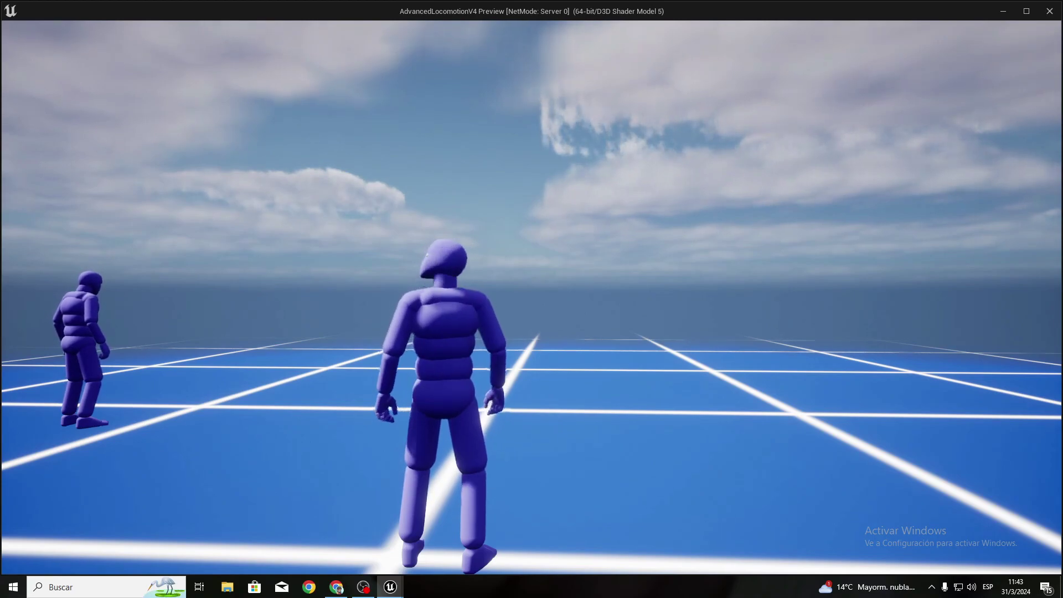
key("Escape")
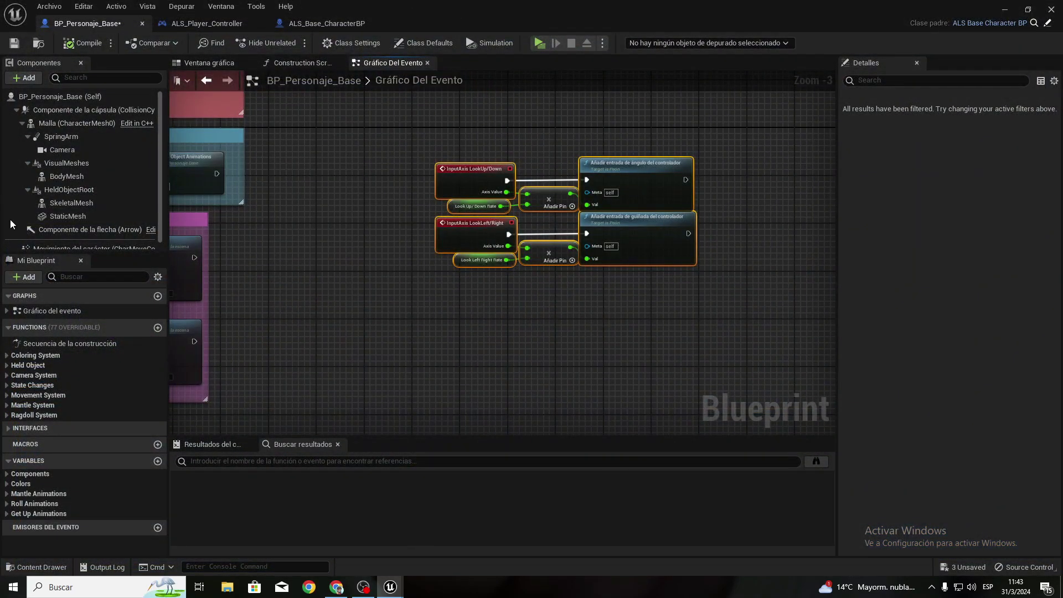
Step: Inspect the SpringArm and Camera components' Details, then launch a Play session
left_click(59, 136)
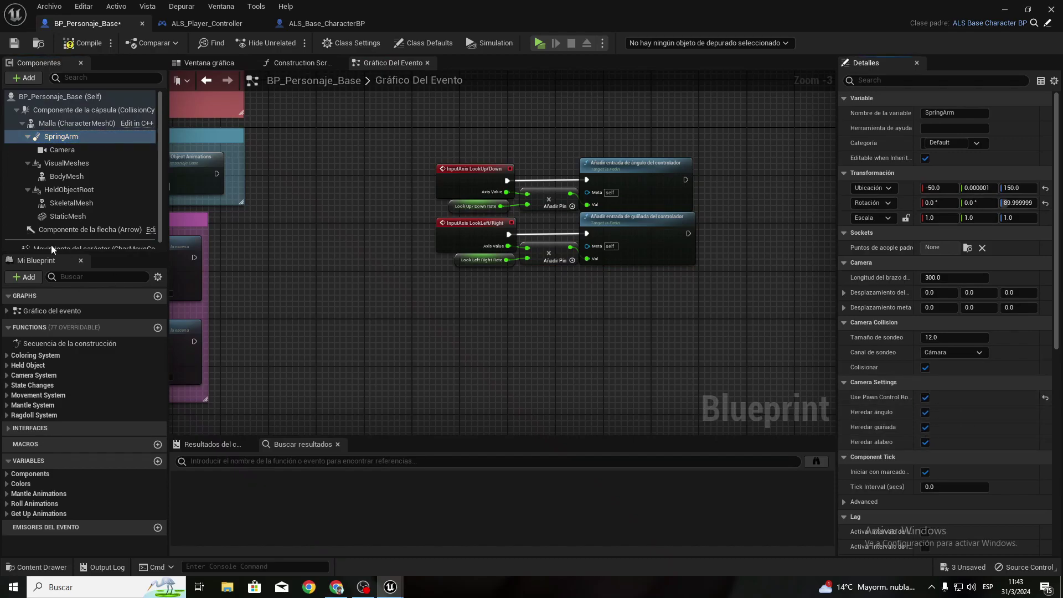
left_click(67, 150)
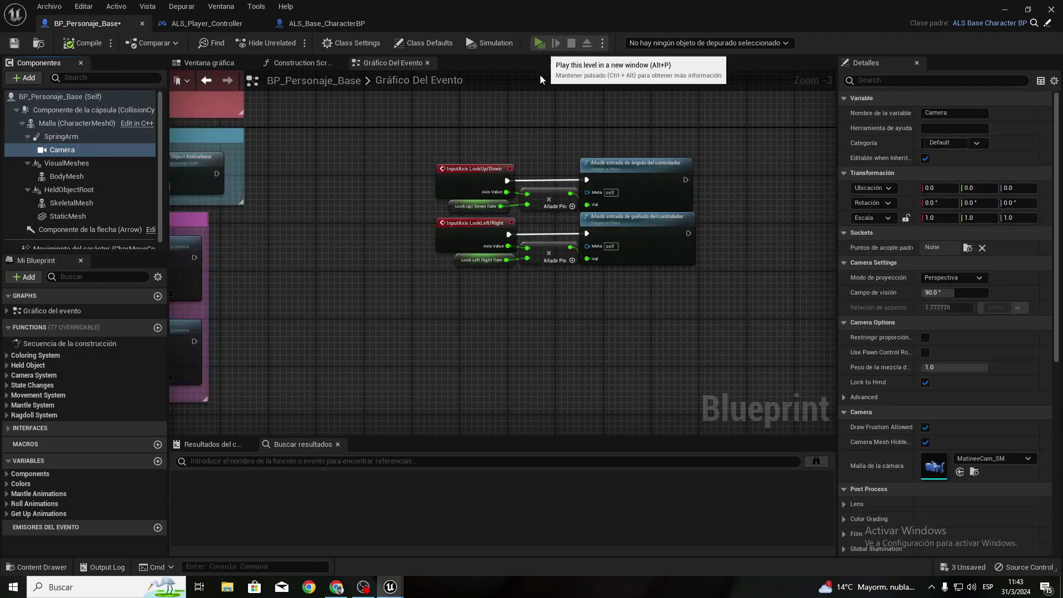
left_click(539, 42)
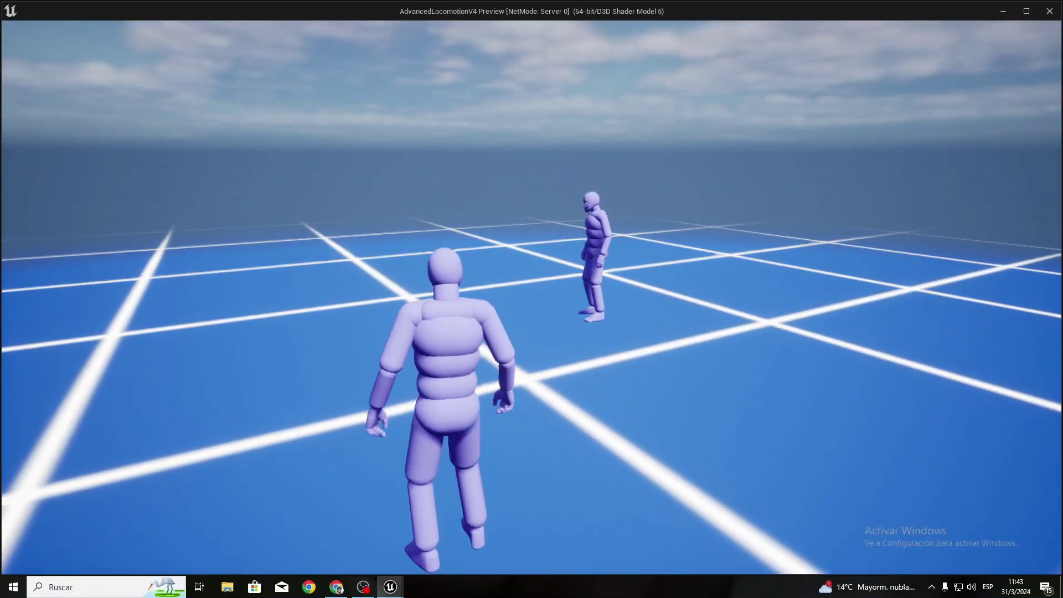
Step: Bring the Client 1 game window to the front and give it input focus
key("super")
mouse_move(390, 587)
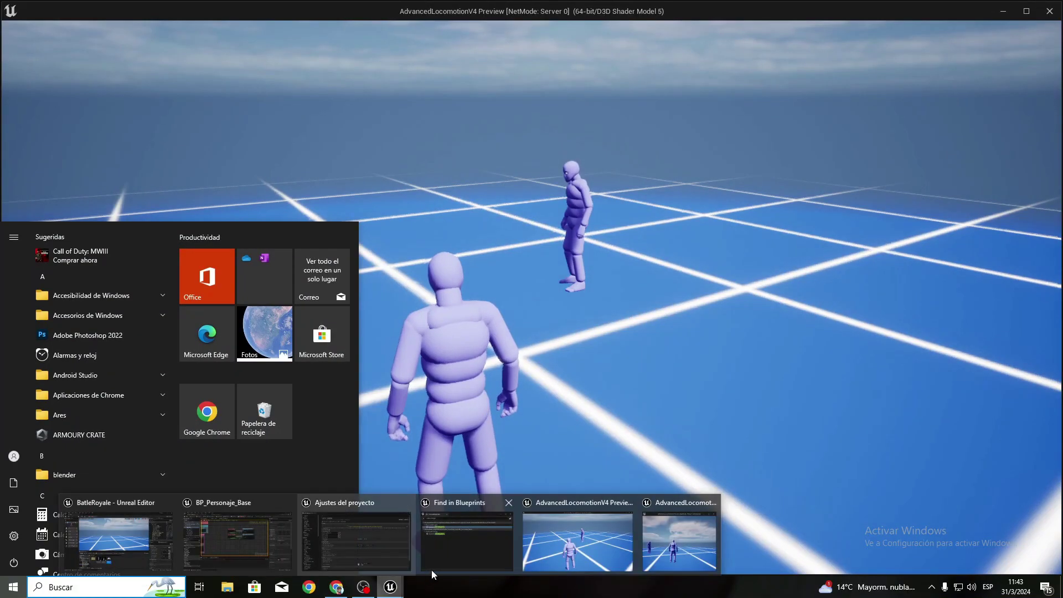
left_click(670, 541)
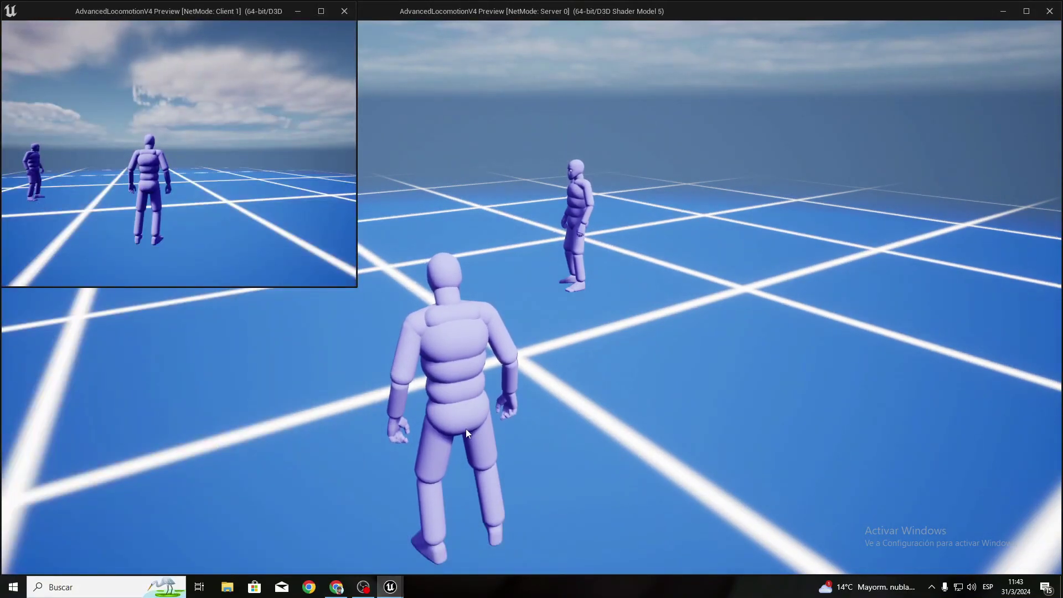
left_click(185, 161)
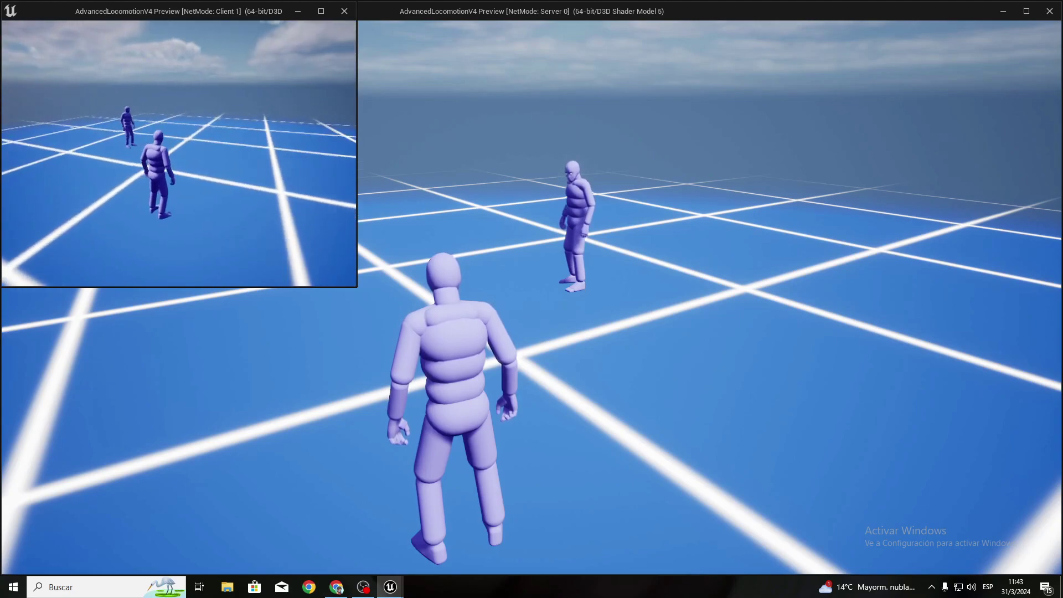
Step: Run the client character around the floor, crouching and standing once
key("w")
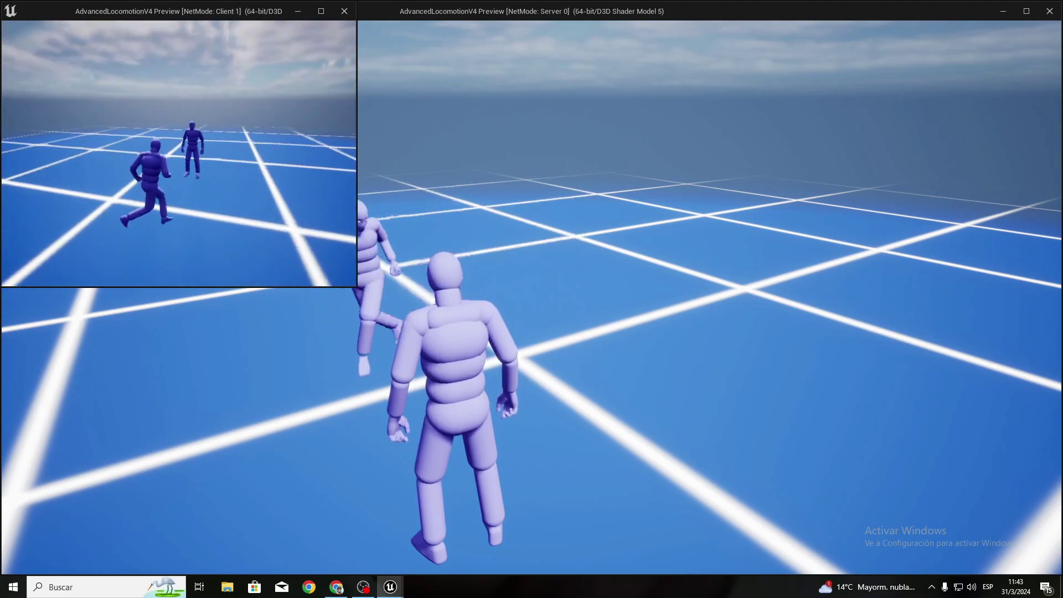
key("c")
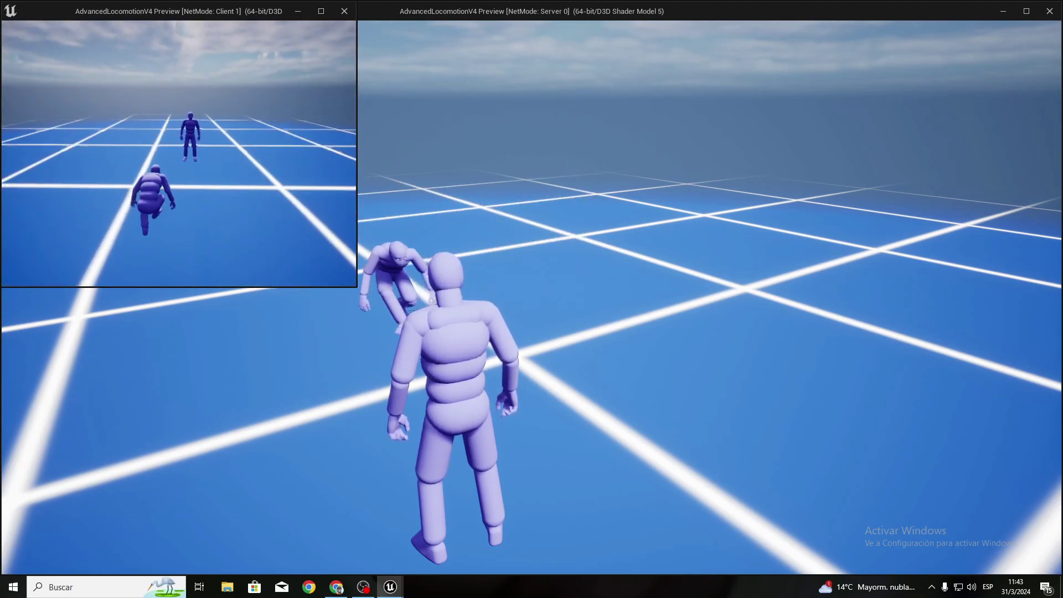
key("c")
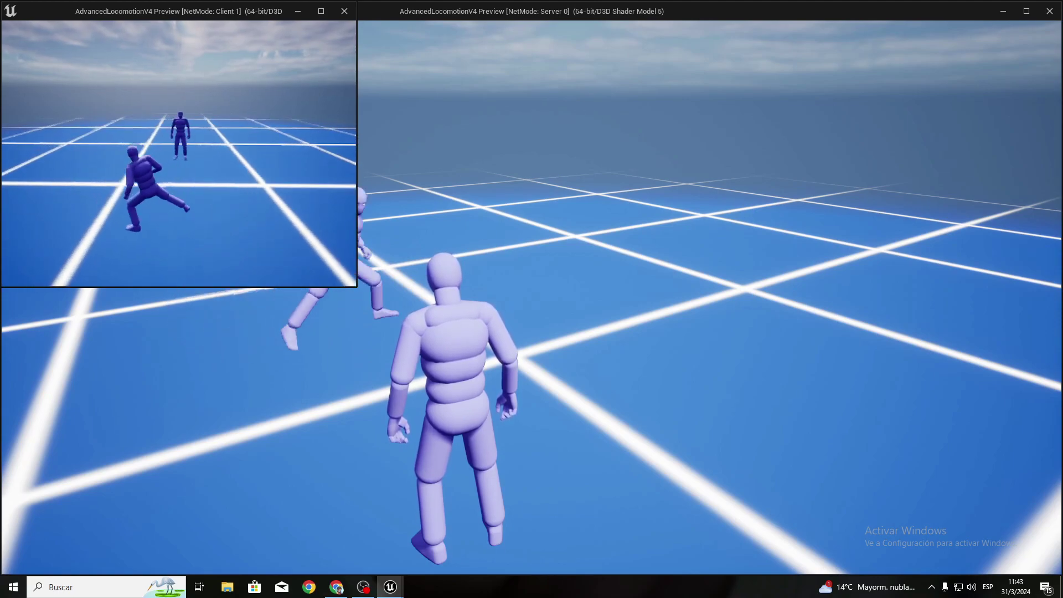
key("w")
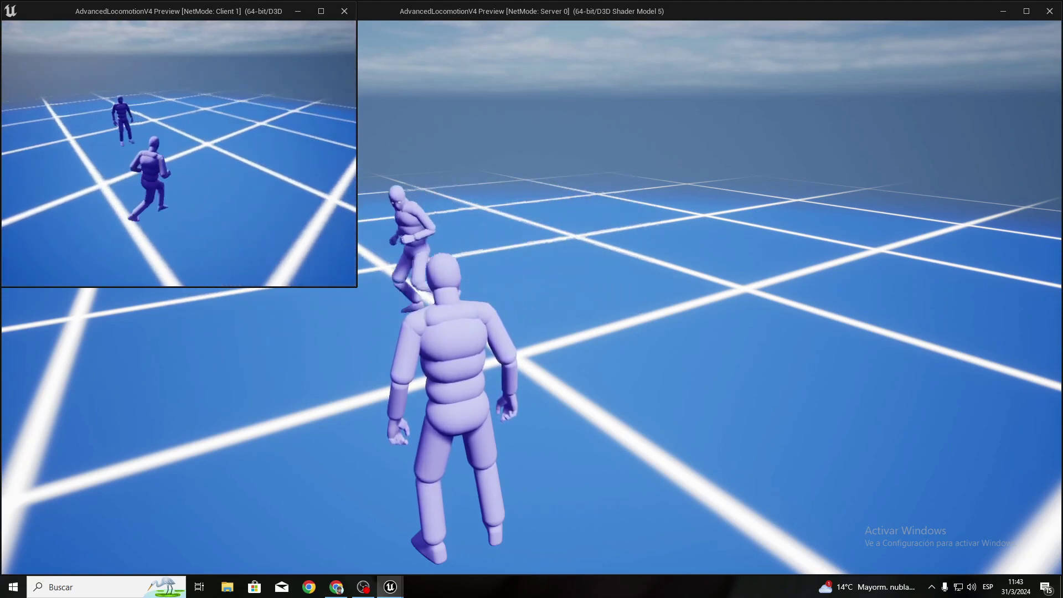
key("w")
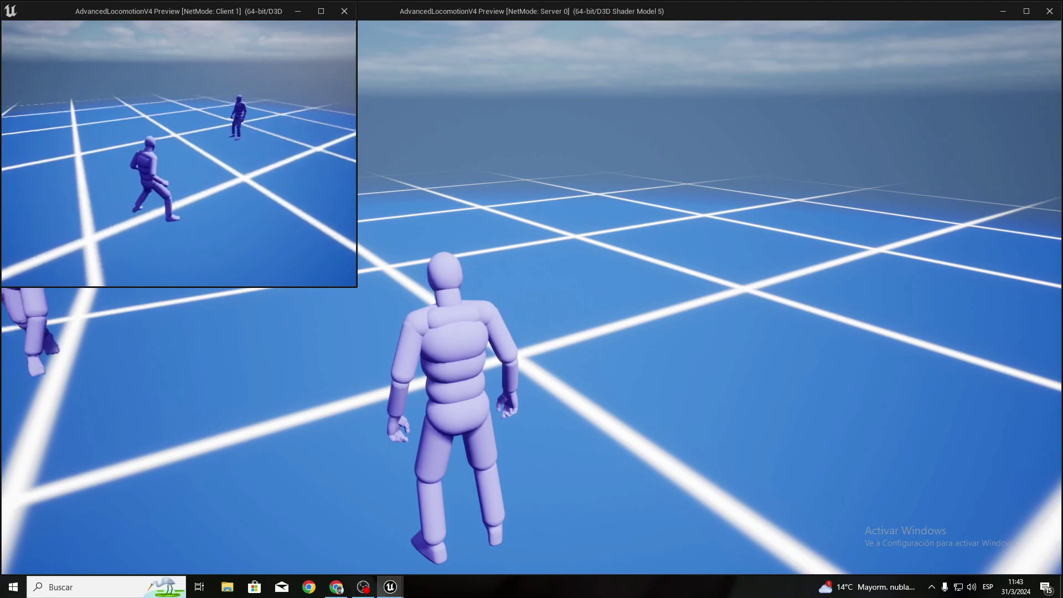
key("w")
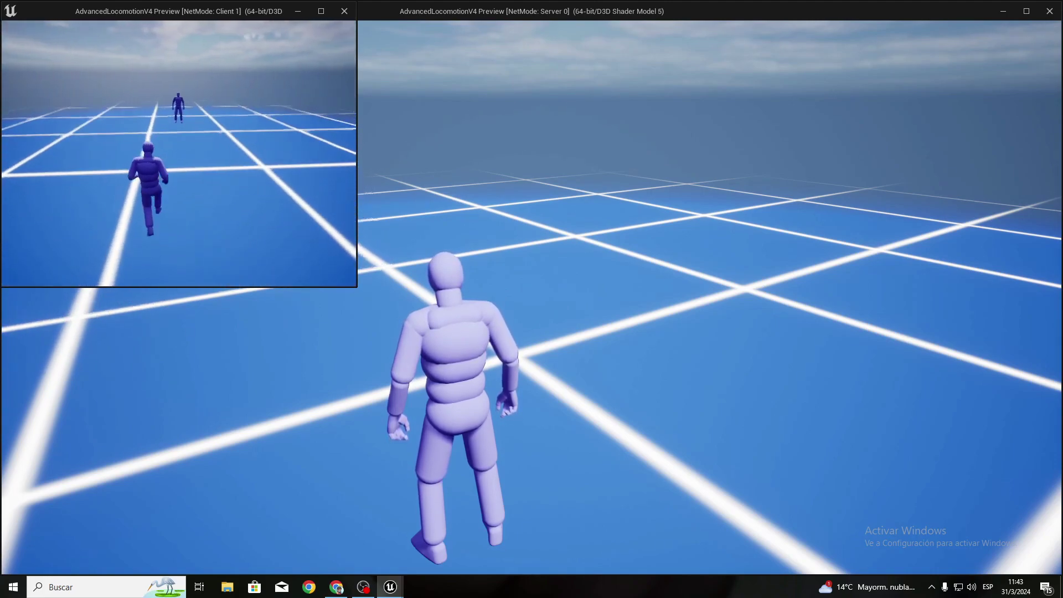
key("w")
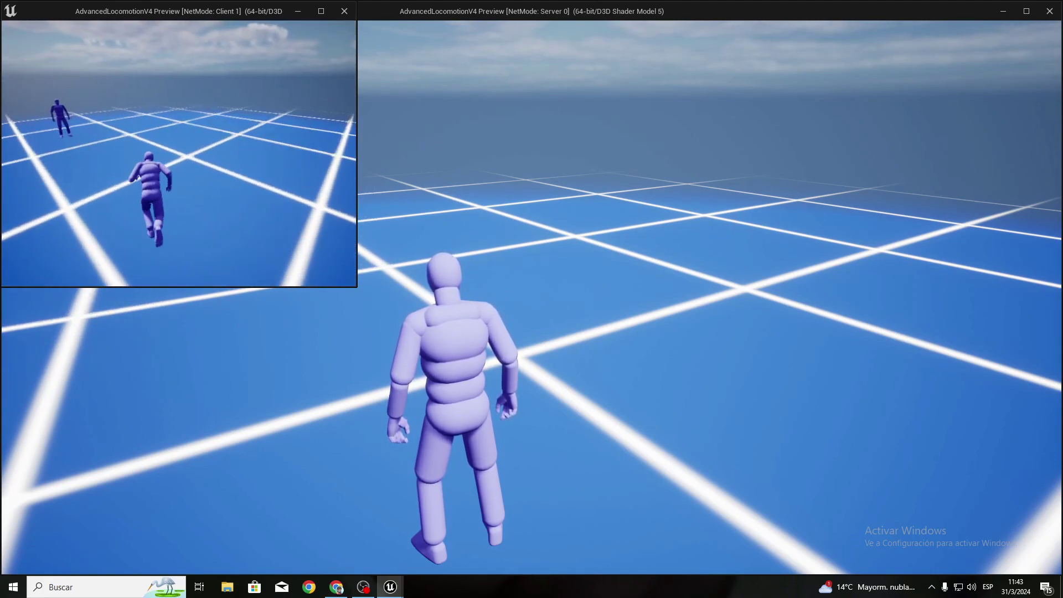
key("w")
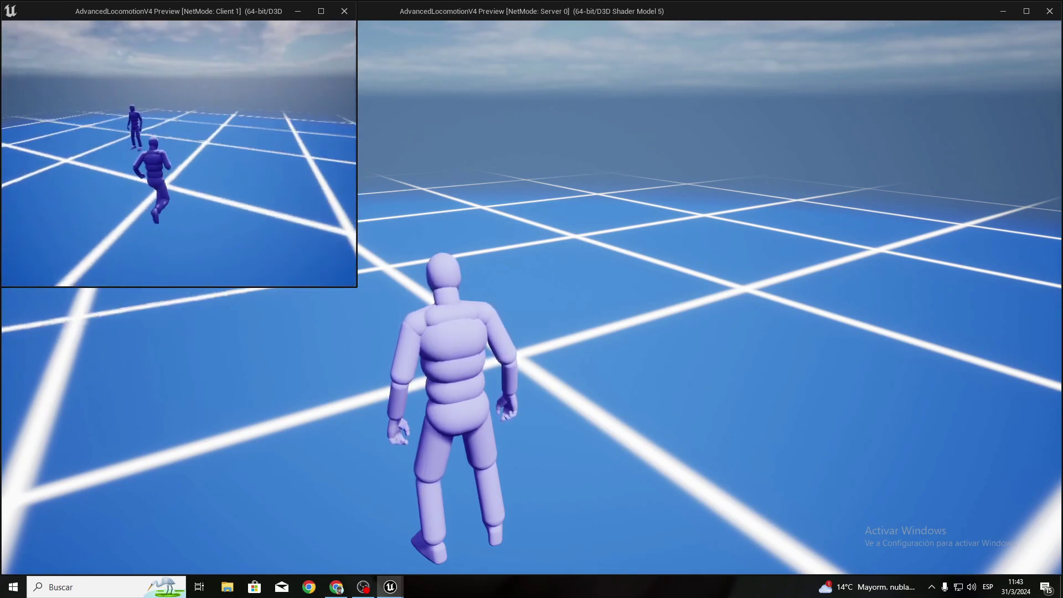
key("w")
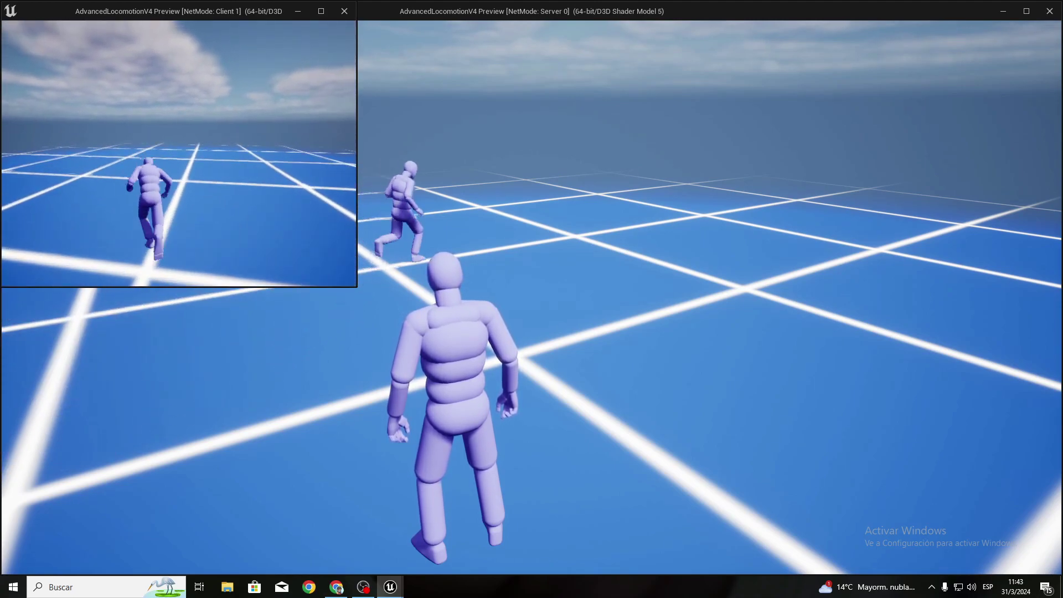
key("w")
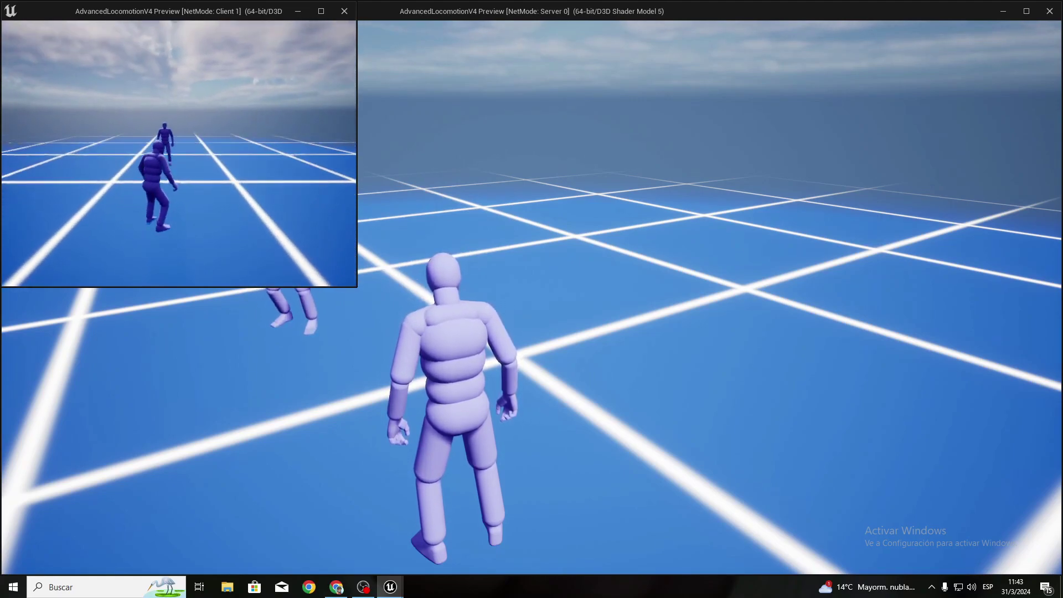
Step: Switch the client character to the Rifle overlay and move and strafe with it
key("q")
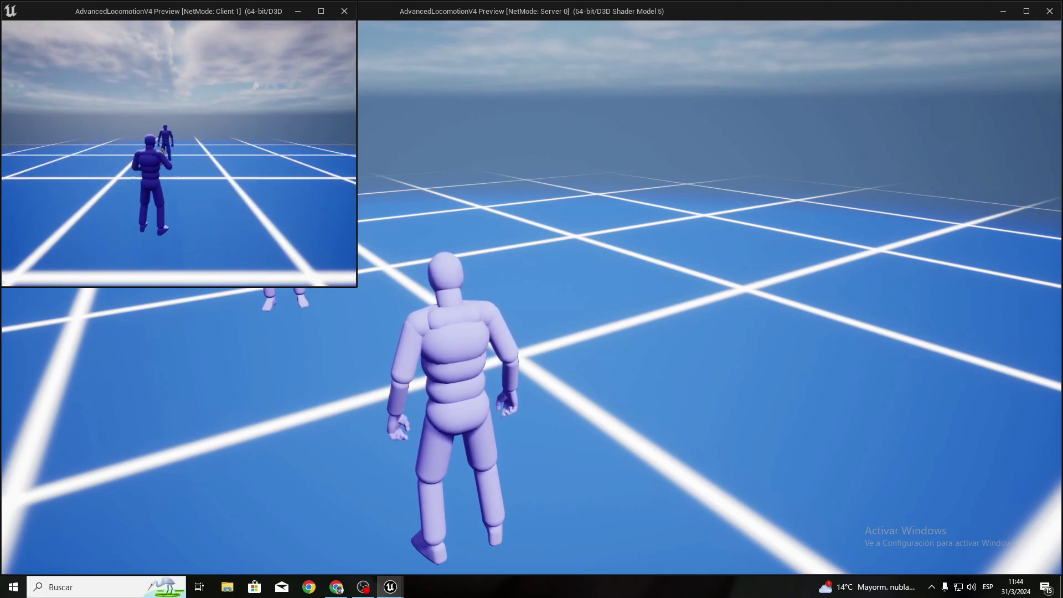
key("a")
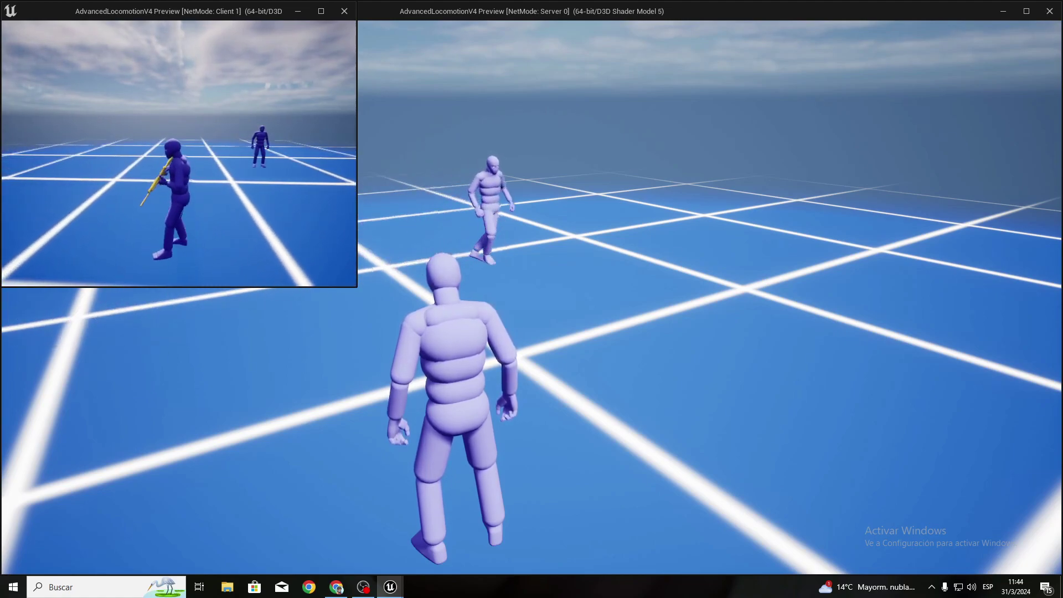
key("s")
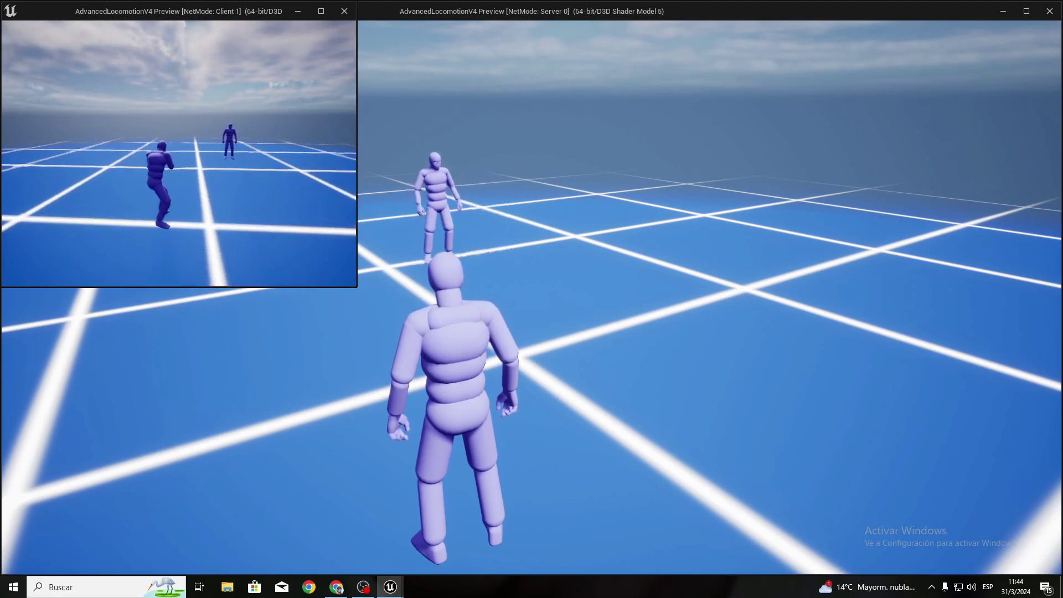
key("w")
key("a")
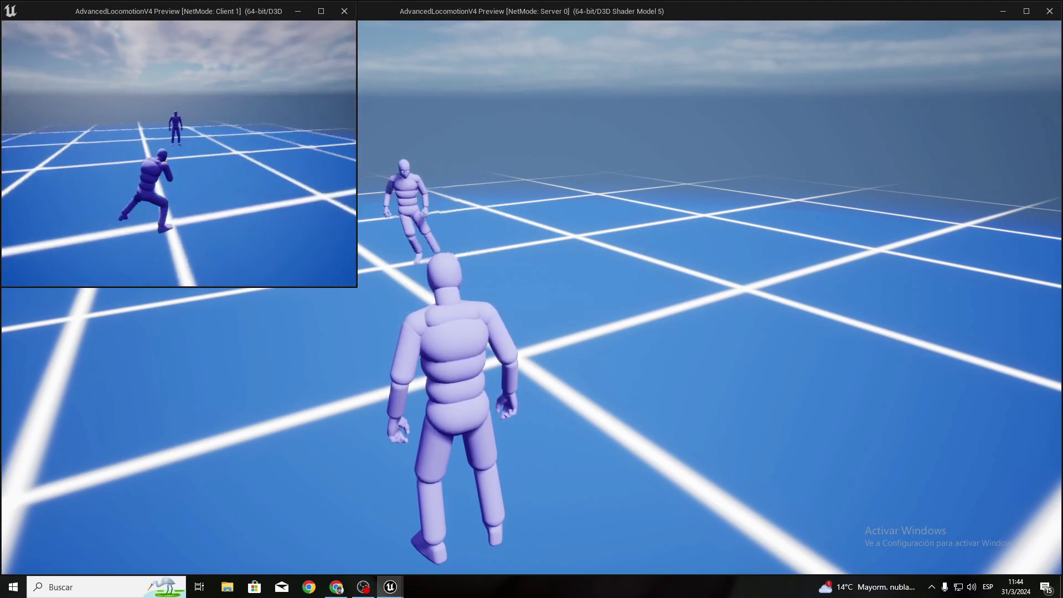
key("a")
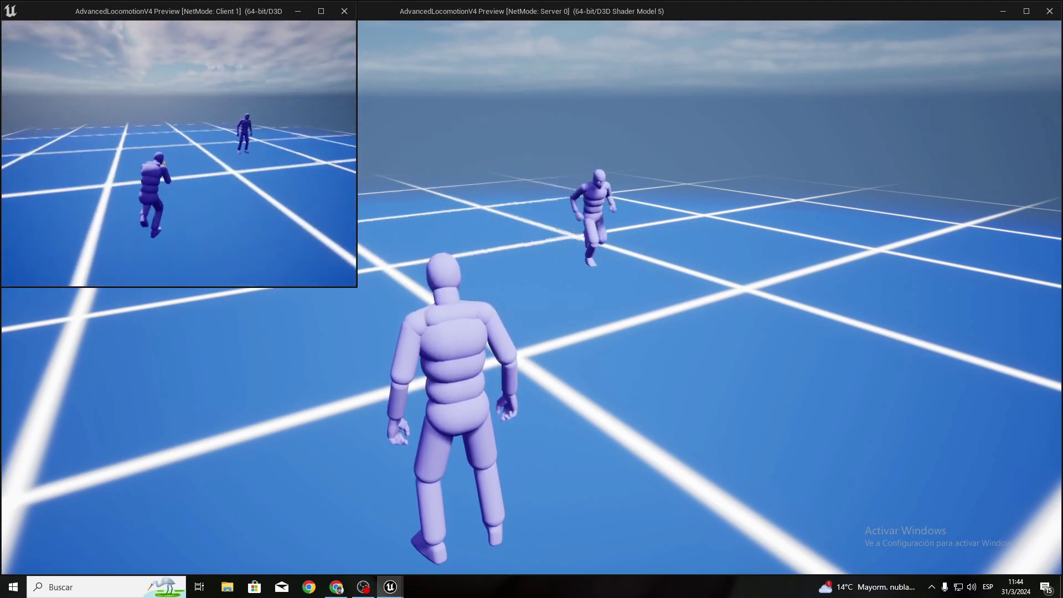
key("d")
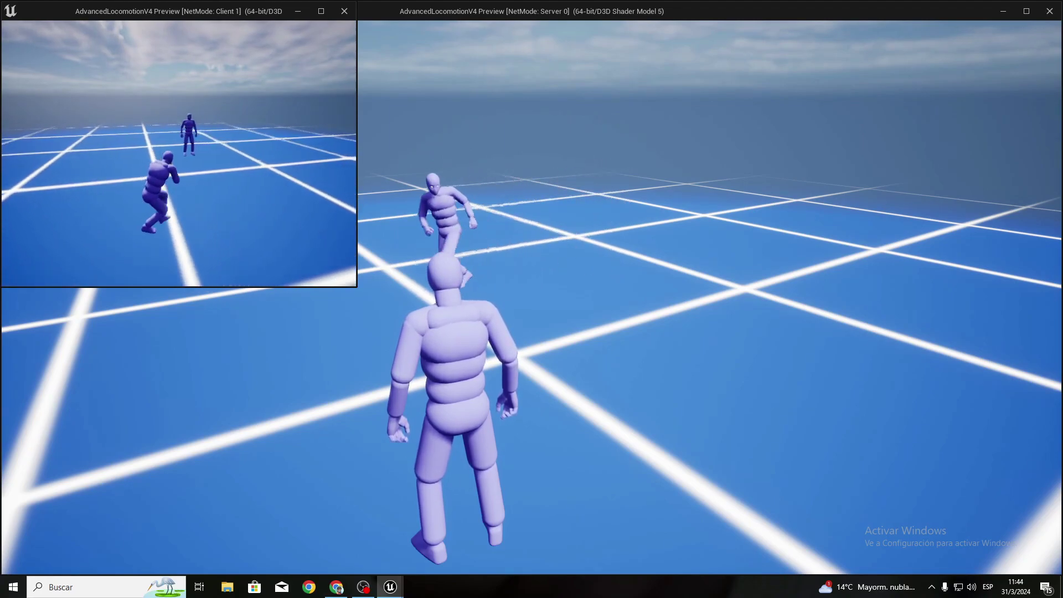
key("a")
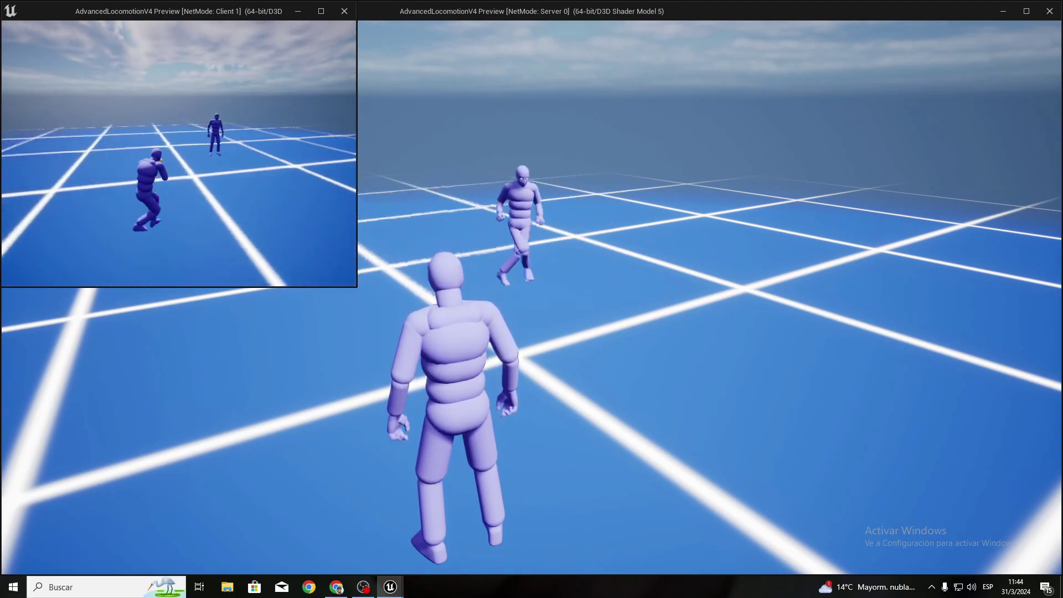
key("d")
key("a")
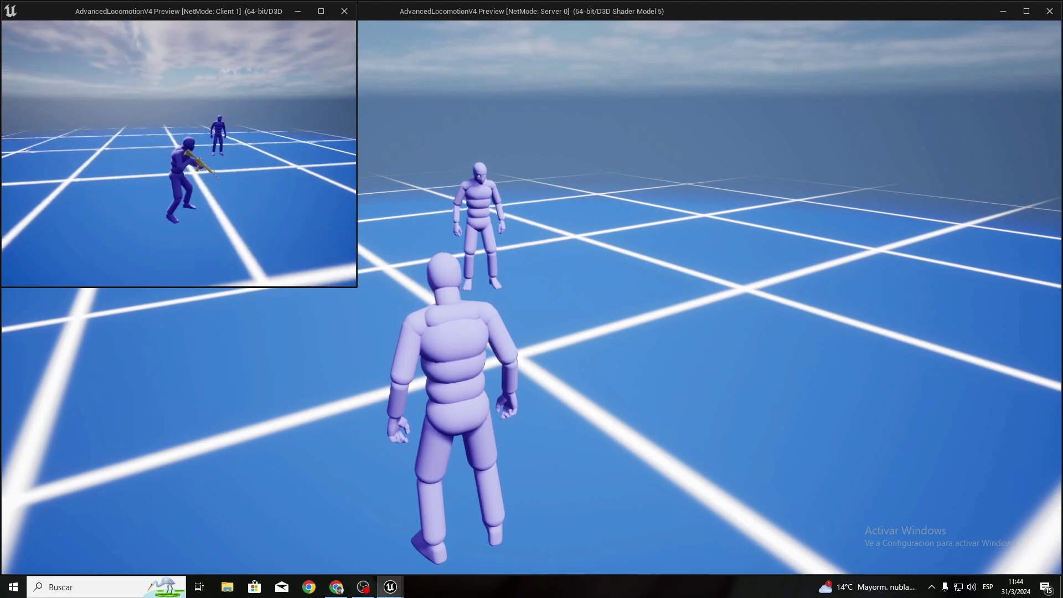
Step: Try the Barrel overlay, return to Default, and stop the play session
key("q")
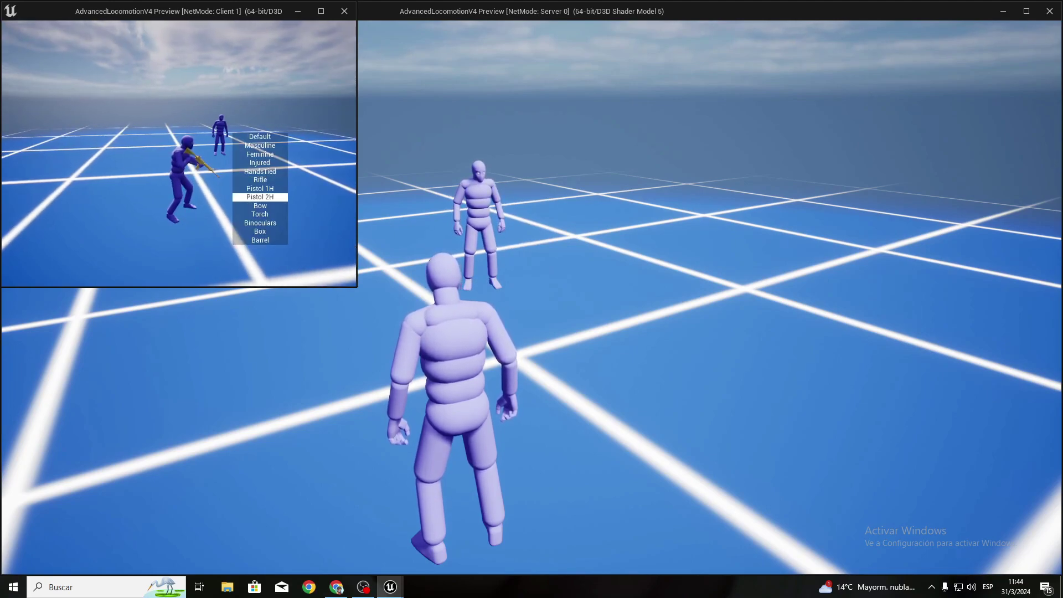
scroll(260, 205, "down", 2)
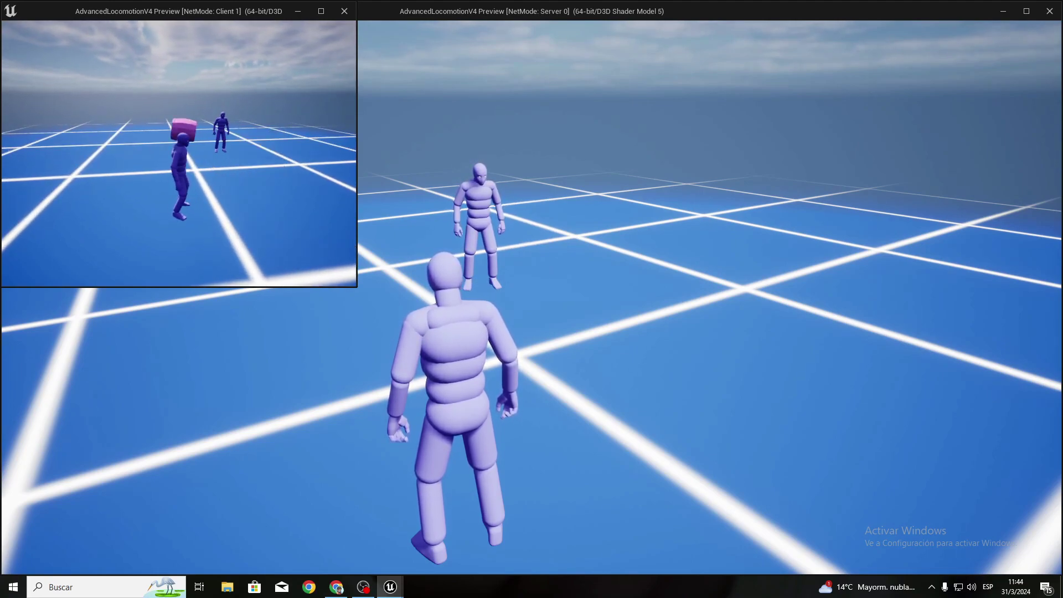
key("a")
key("d")
key("q")
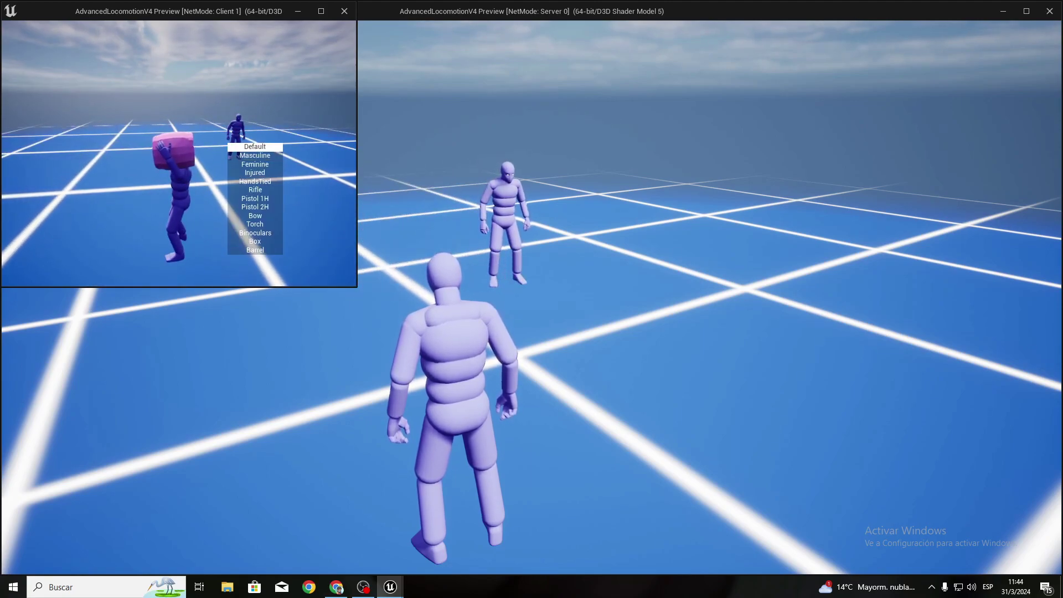
key("w")
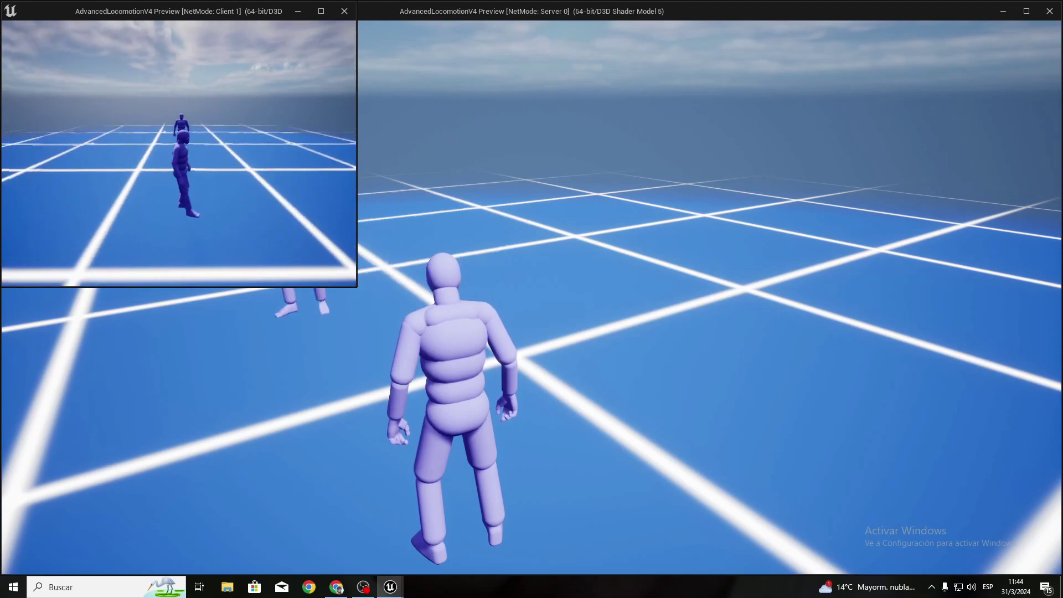
key("Escape")
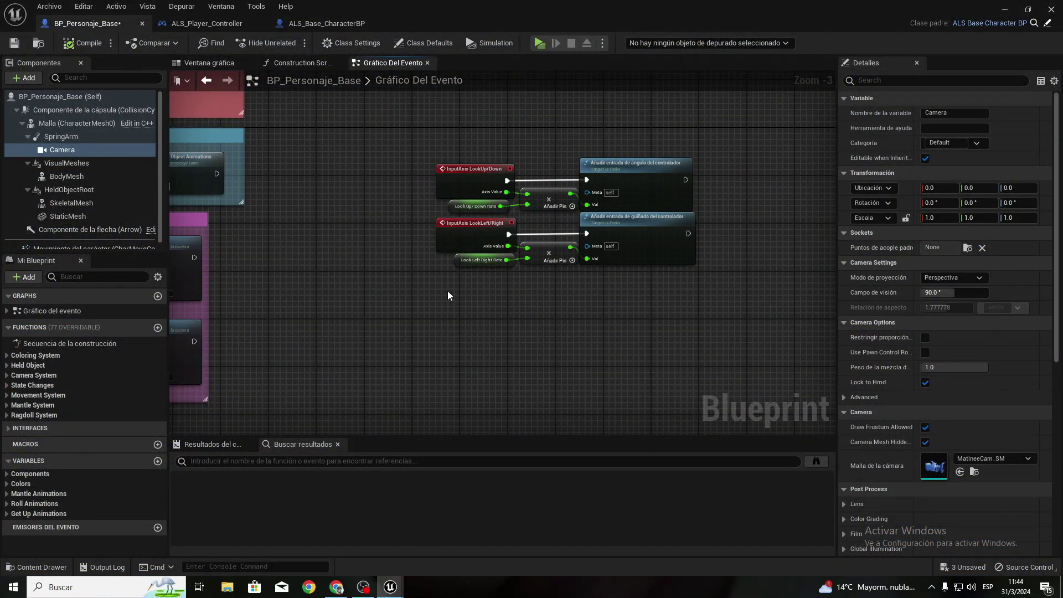
Step: Reposition the two InputAxis look nodes and wrap them in a 'Movimiento Cama' comment
left_click(386, 129)
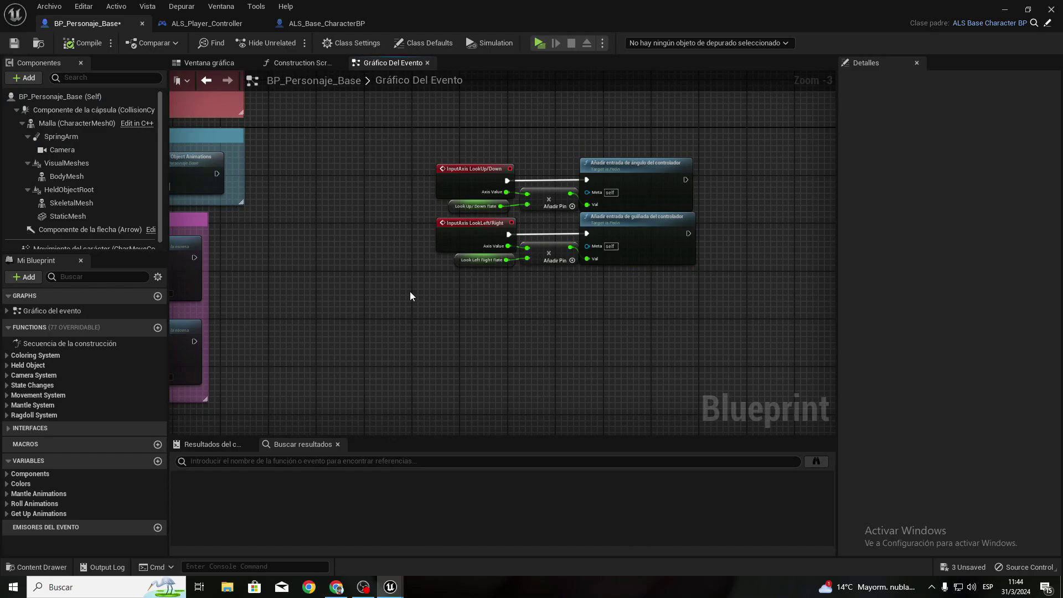
scroll(410, 291, "down", 4)
mouse_move(427, 302)
left_mouse_down()
mouse_move(581, 235)
mouse_move(318, 411)
left_mouse_up()
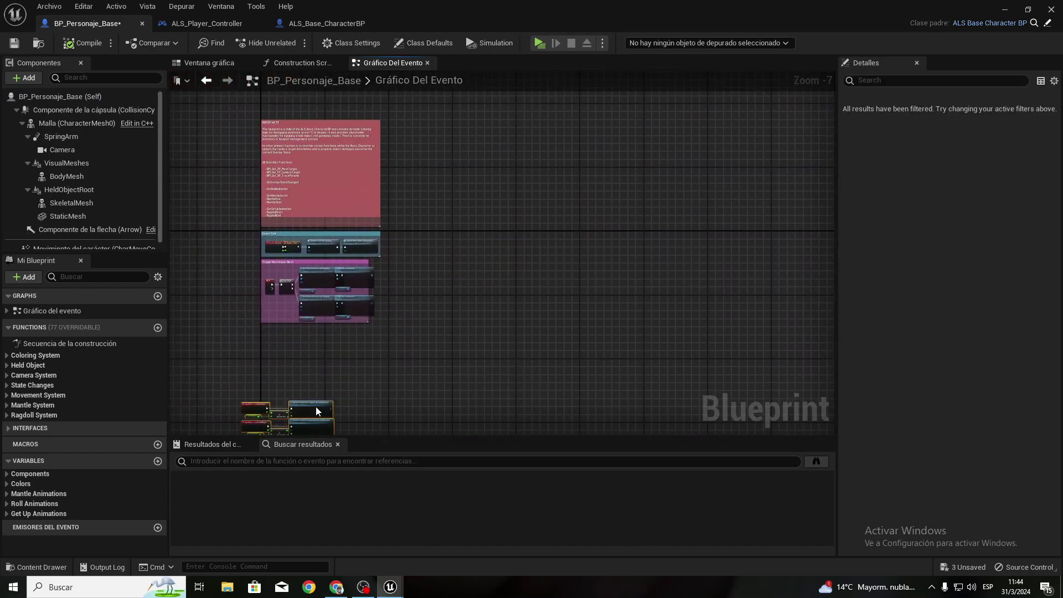
scroll(411, 355, "up", 5)
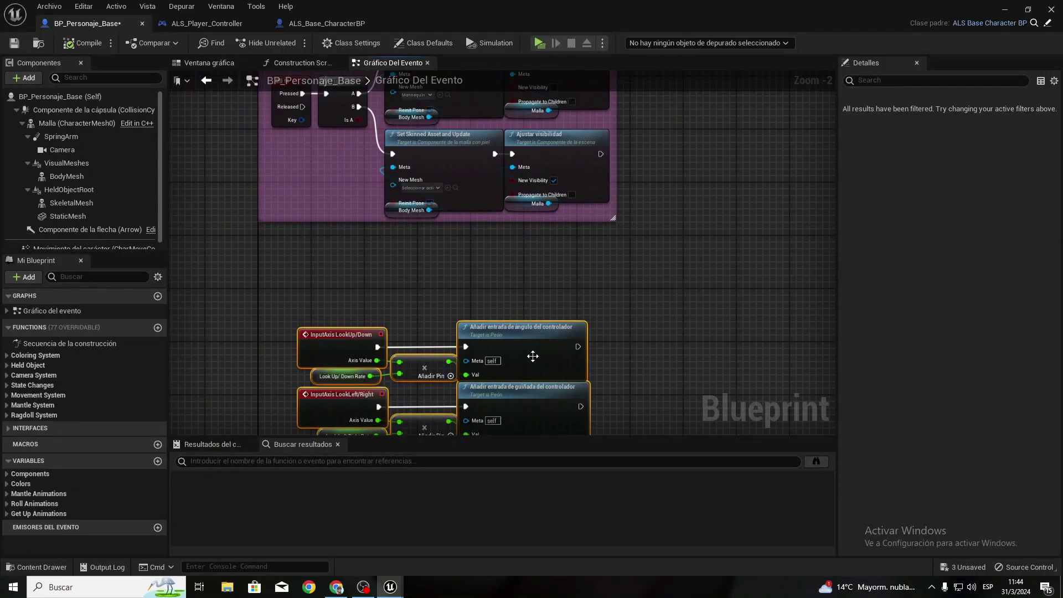
left_click_drag(533, 356, 525, 320)
key("c")
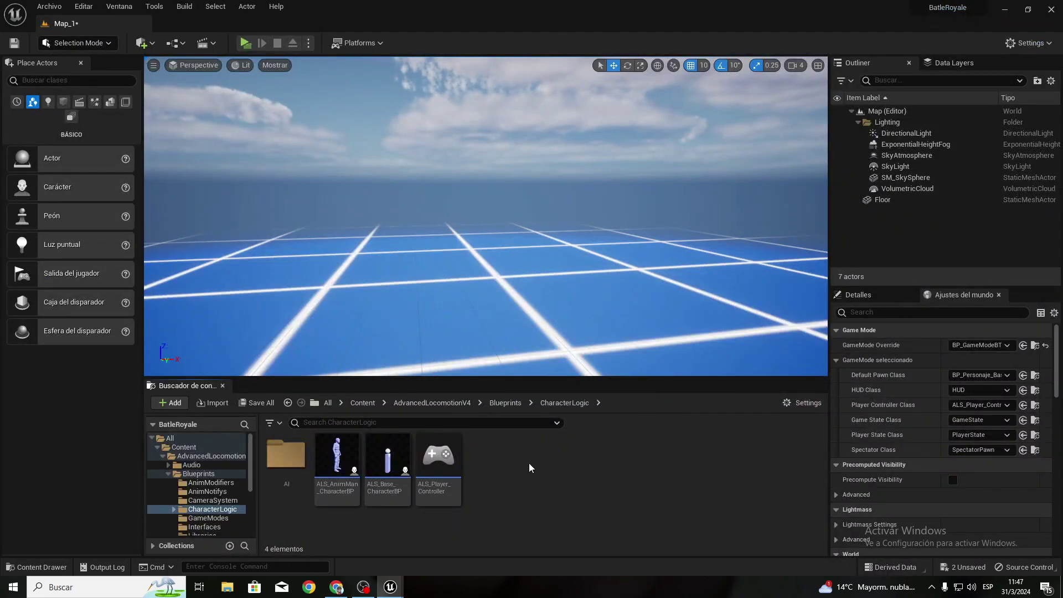
Step: Open the Batle_Royale folder from Content in the Content Browser
left_click(363, 403)
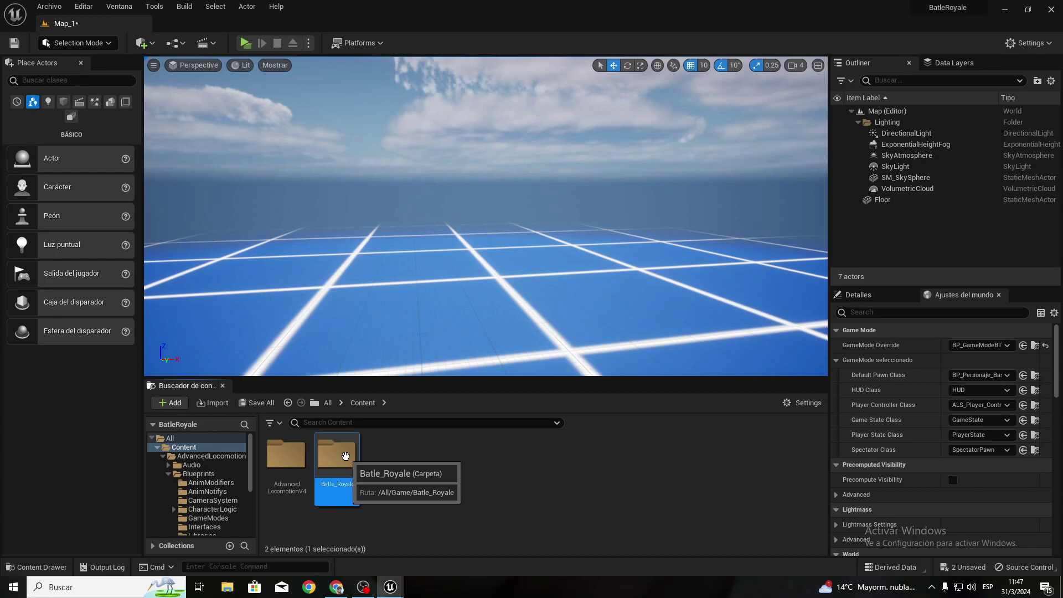
double_click(345, 456)
right_click_drag(436, 222, 332, 51)
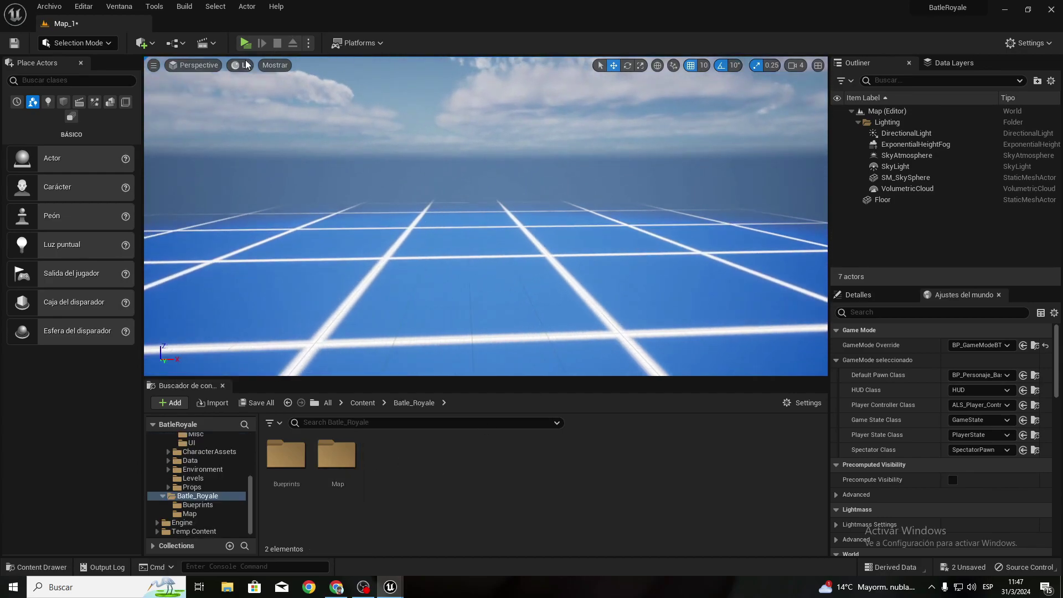
Step: Run a brief multiplayer play-test of Map_1, then orbit the viewport toward the sky
left_click(246, 44)
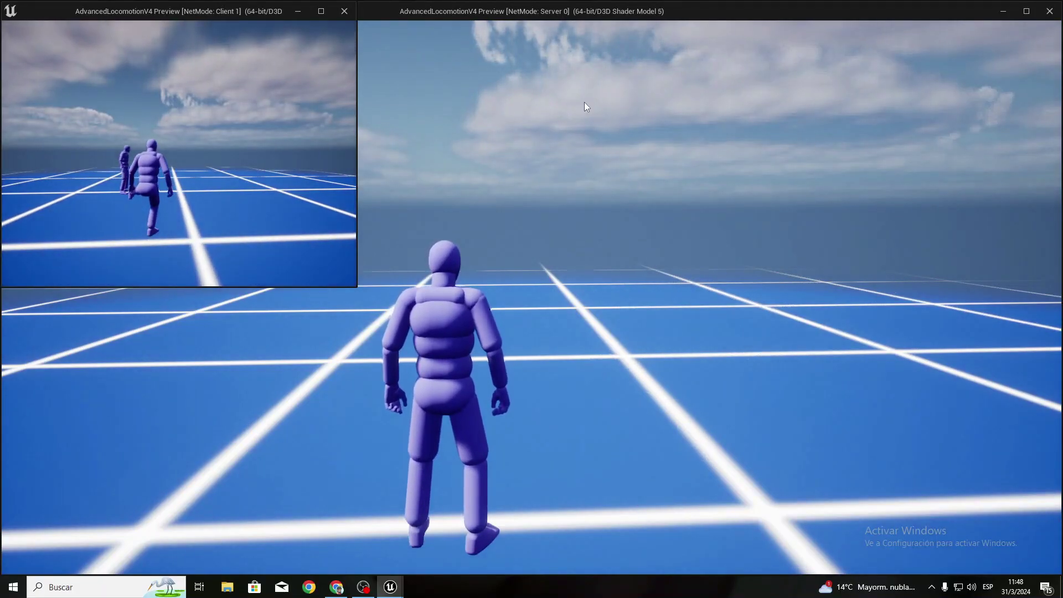
key("Escape")
right_click_drag(375, 327, 355, 310)
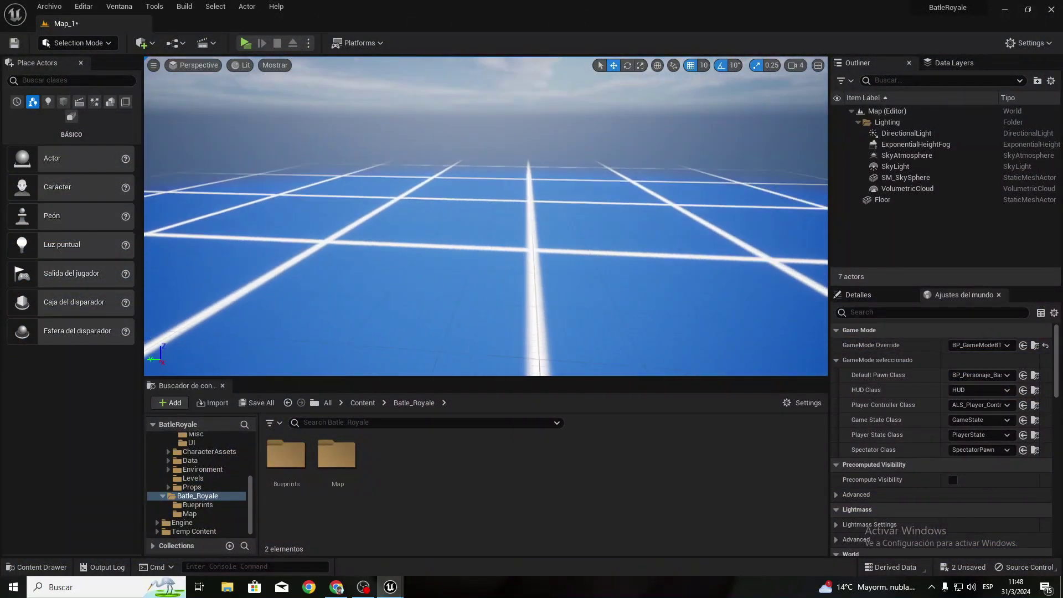
right_click_drag(231, 134, 231, 111)
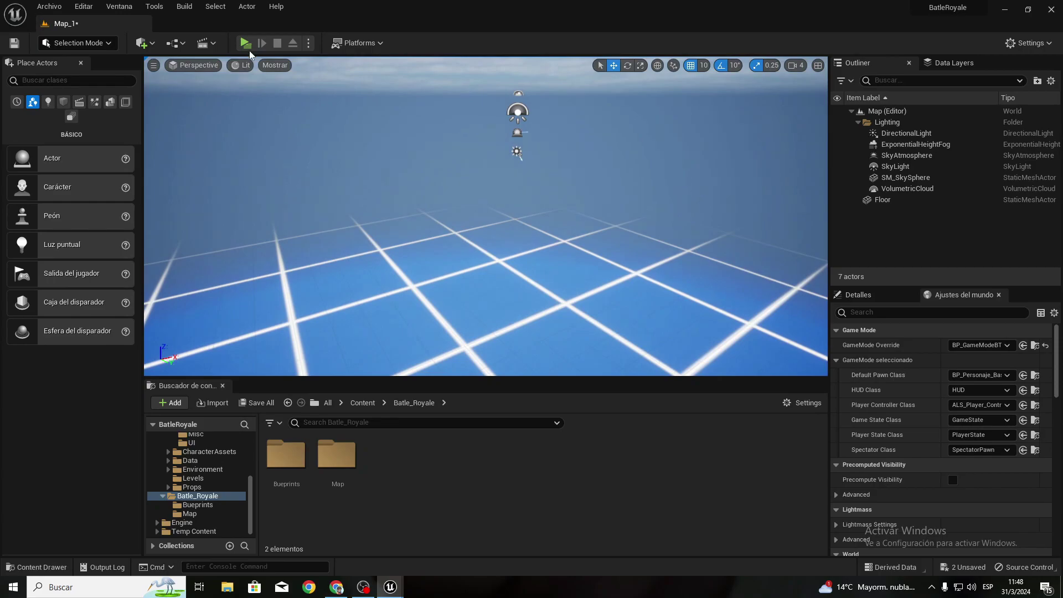
Step: Check the multiplayer play options and frame the view on the grid floor
left_click(309, 44)
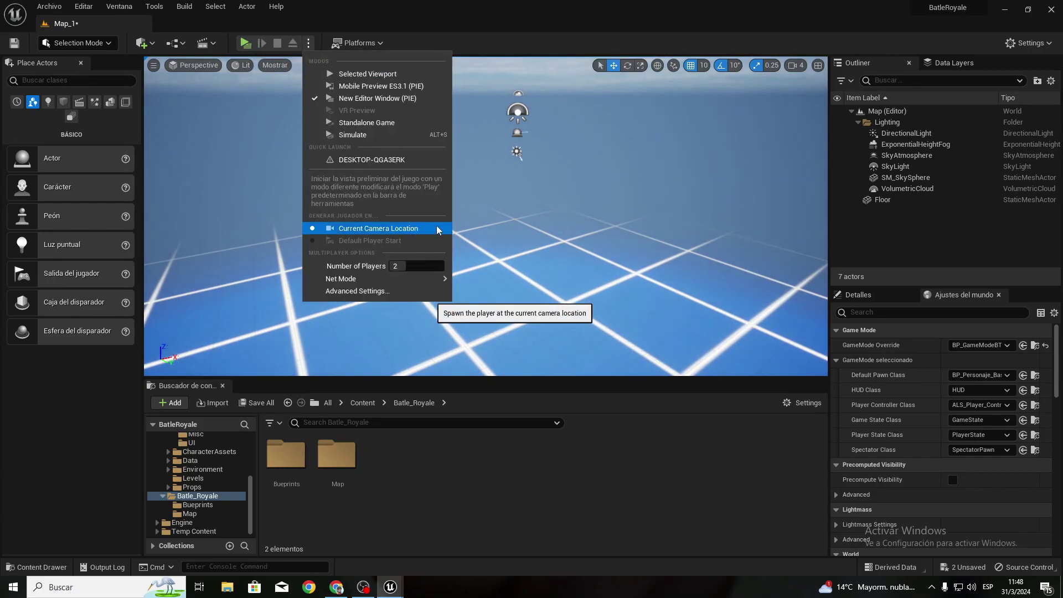
left_click(525, 231)
left_click(509, 250)
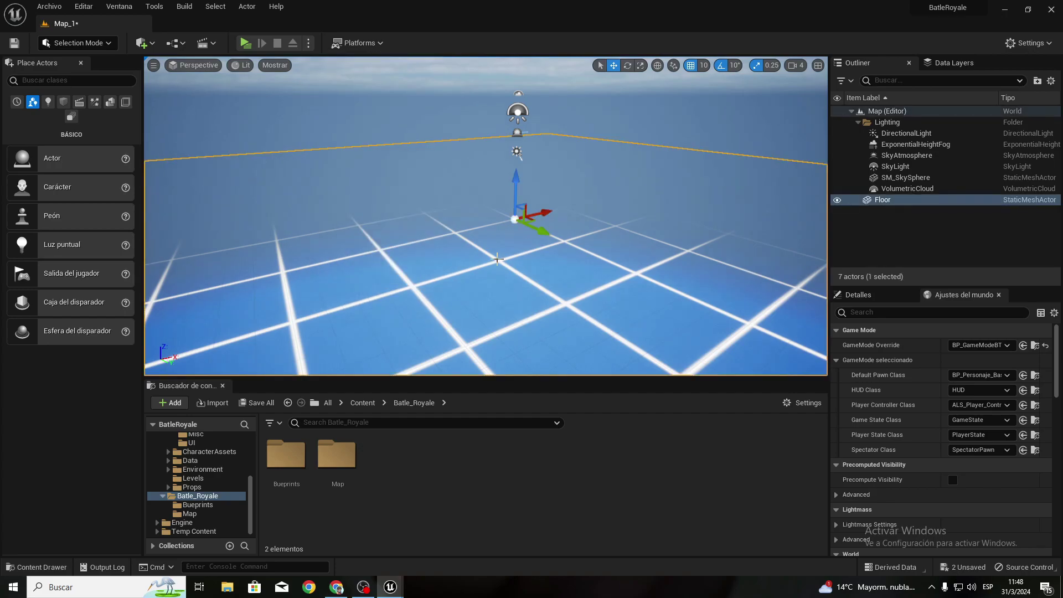
right_click_drag(309, 252, 332, 244)
mouse_move(824, 80)
right_mouse_down()
mouse_move(807, 105)
mouse_move(158, 161)
right_mouse_up()
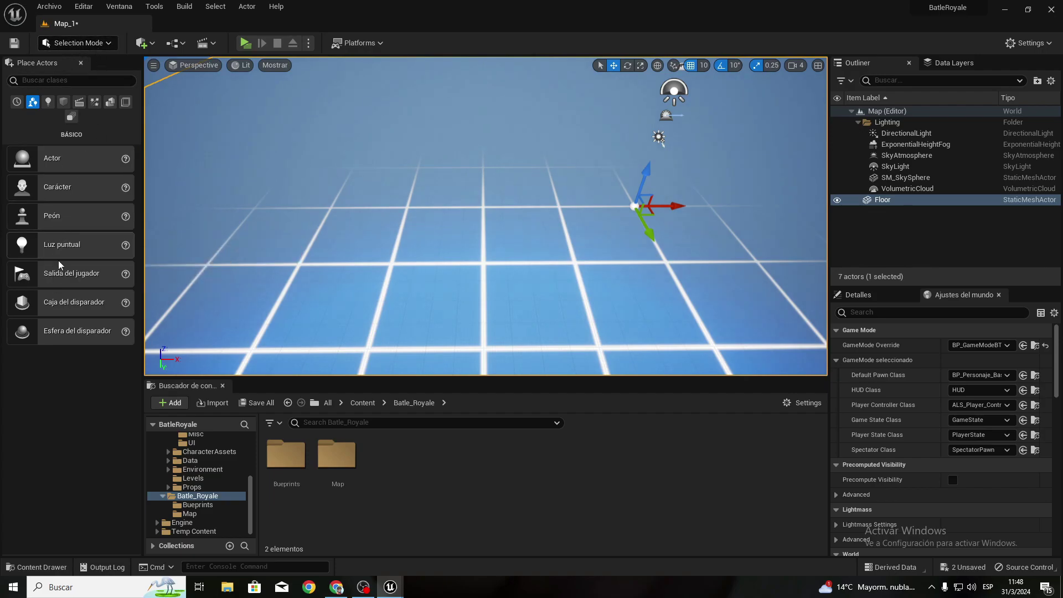
Step: Drag Player Start actors onto the floor and delete the extra PlayerStart3, leaving two spawns
mouse_move(60, 265)
left_mouse_down()
mouse_move(383, 277)
mouse_move(332, 292)
left_mouse_up()
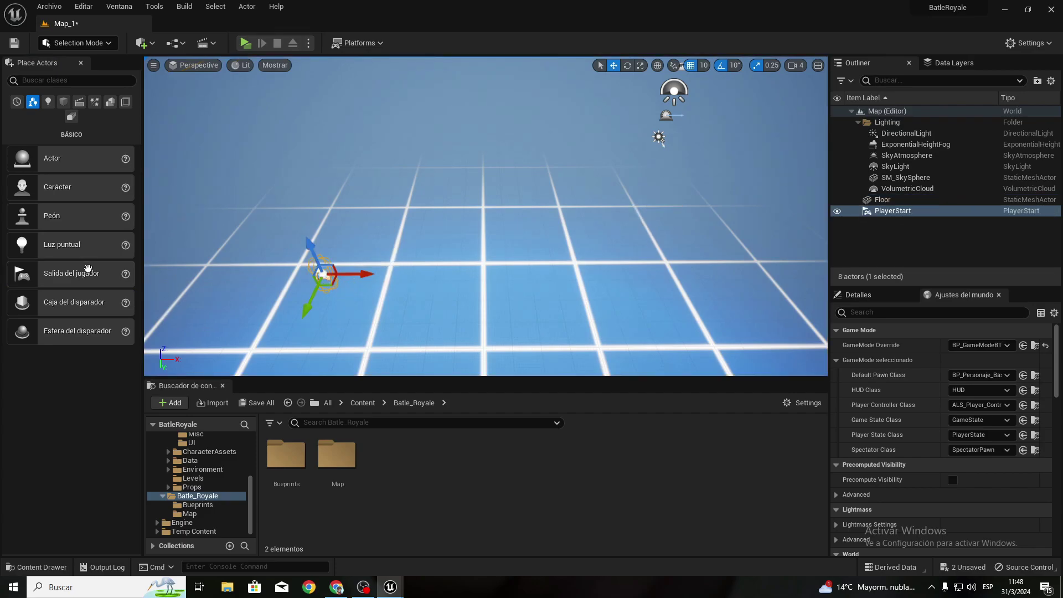
left_click_drag(87, 269, 539, 280)
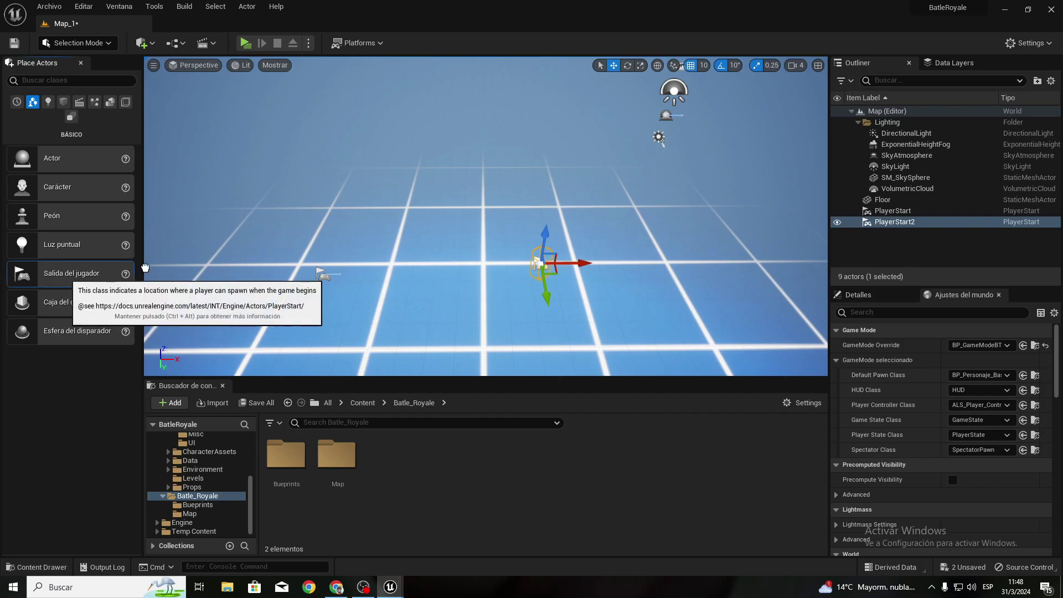
left_click_drag(111, 274, 241, 176)
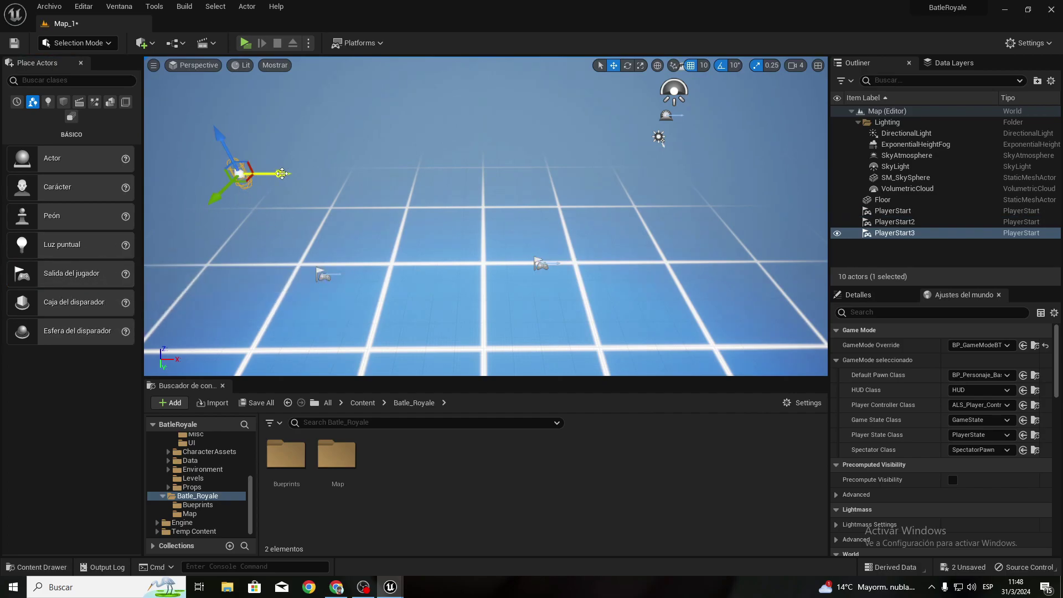
key("Delete")
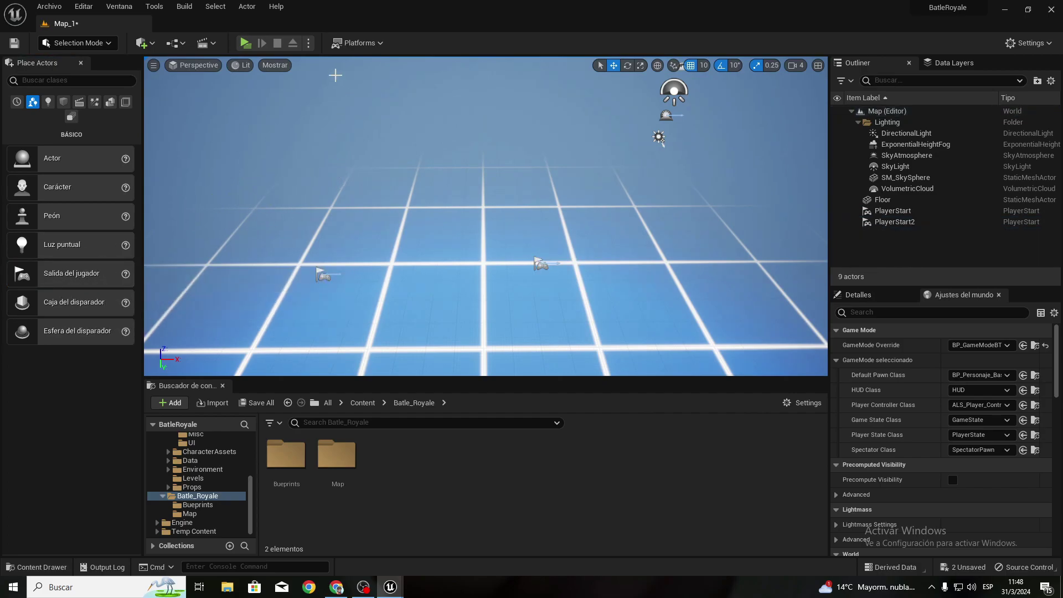
Step: Confirm 2 players in the Play options, select PlayerStart2, and play in a New Editor Window
left_click(309, 50)
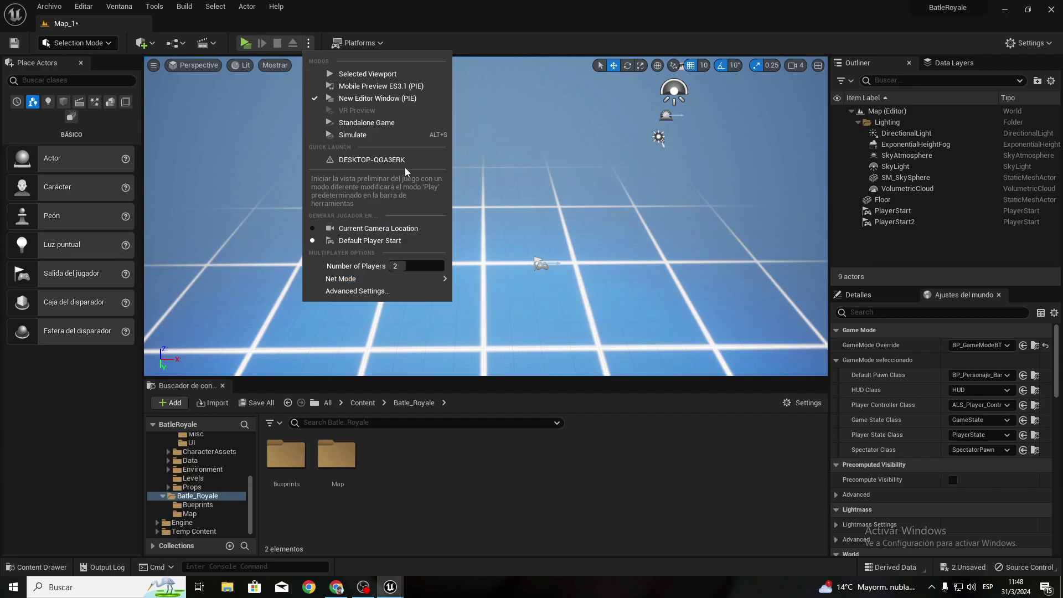
left_click(428, 4)
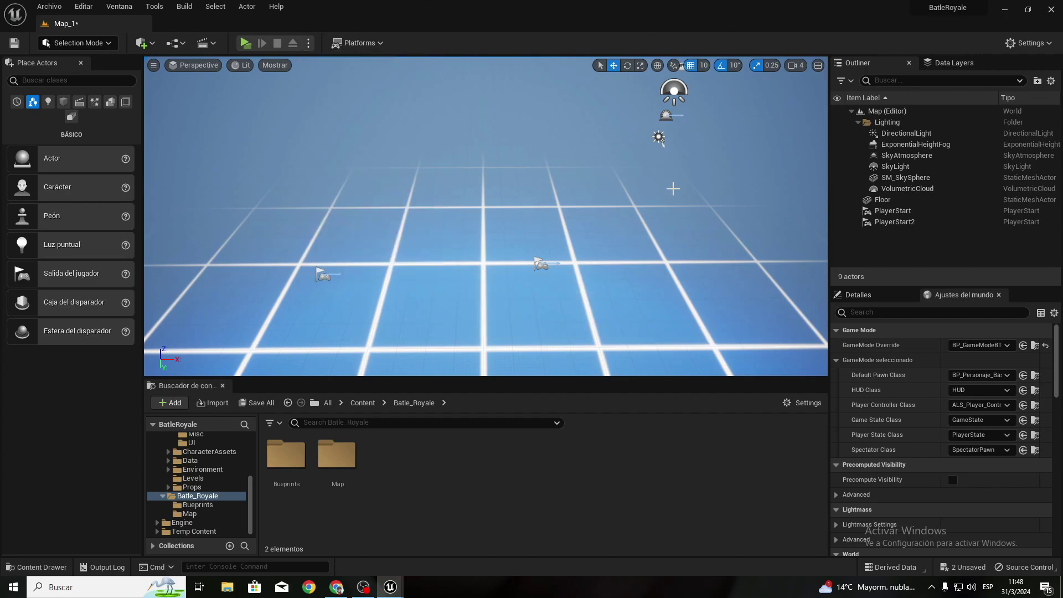
left_click(537, 267)
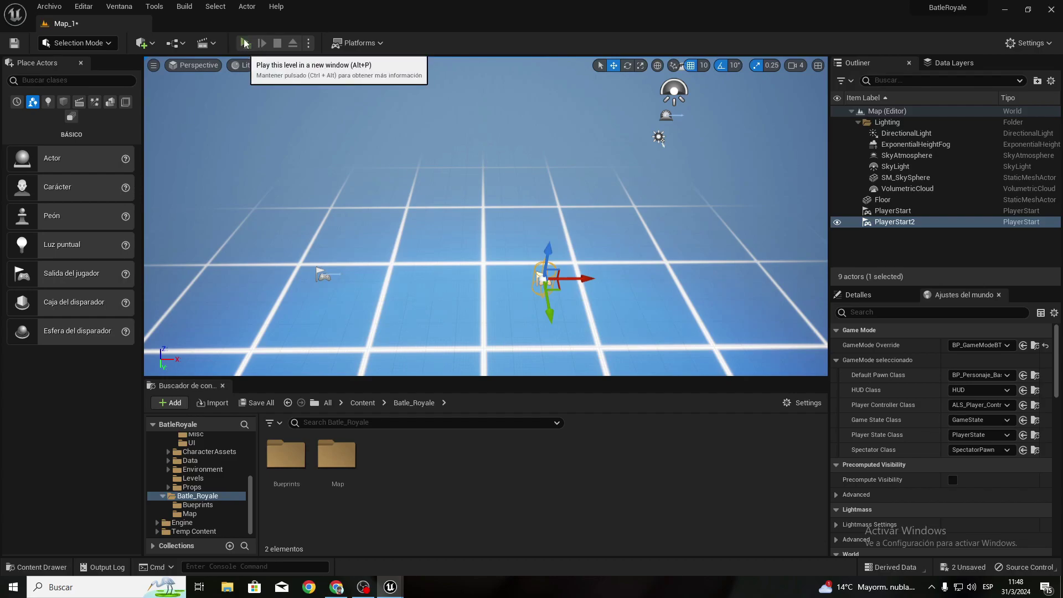
left_click(246, 44)
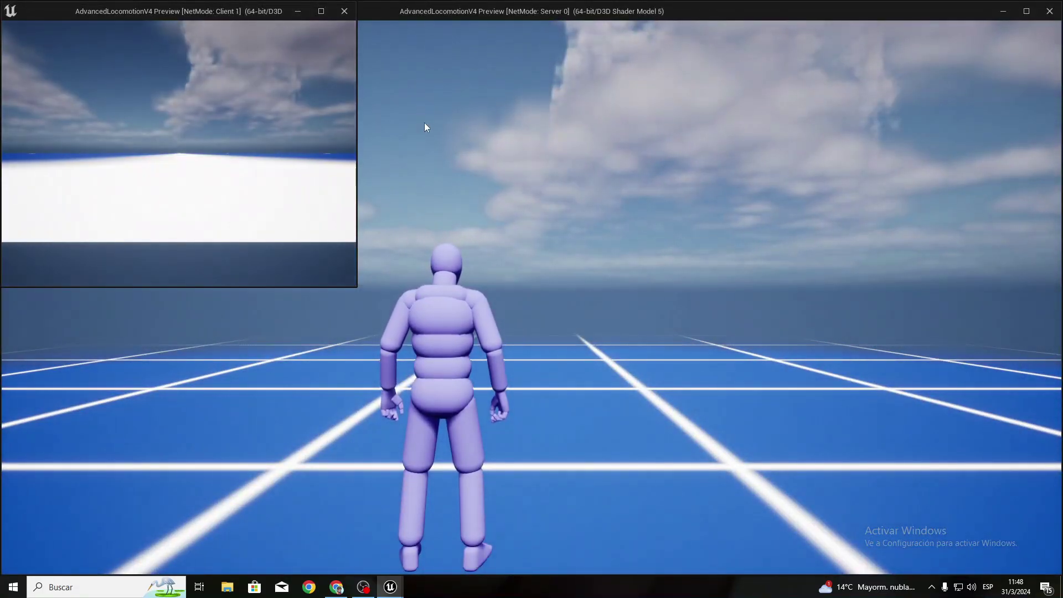
Step: Switch from the Server 0 window to Client 1, walk the client character forward, and crouch
left_click(441, 194)
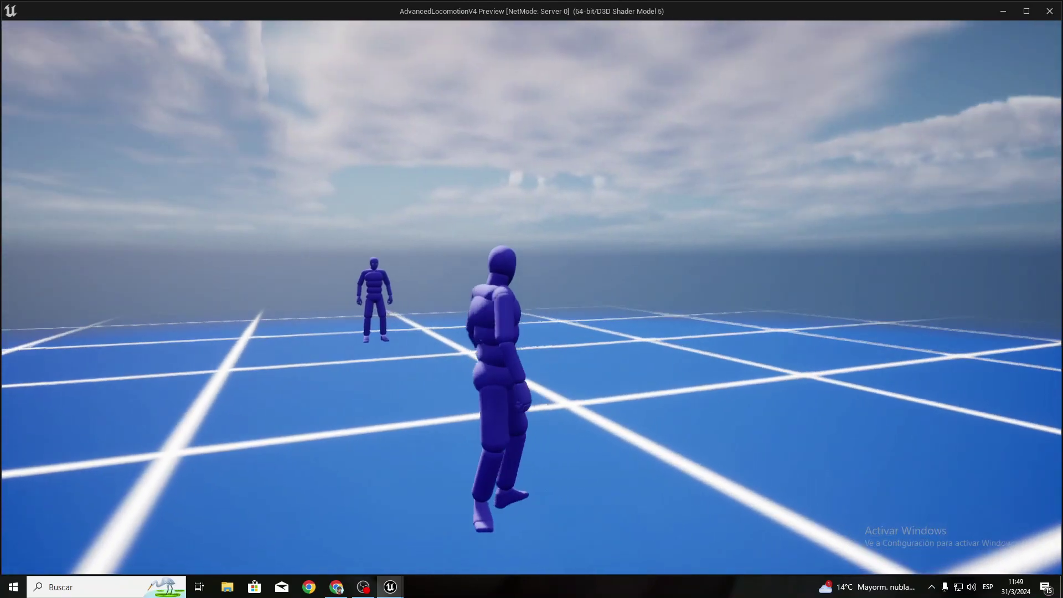
key("super")
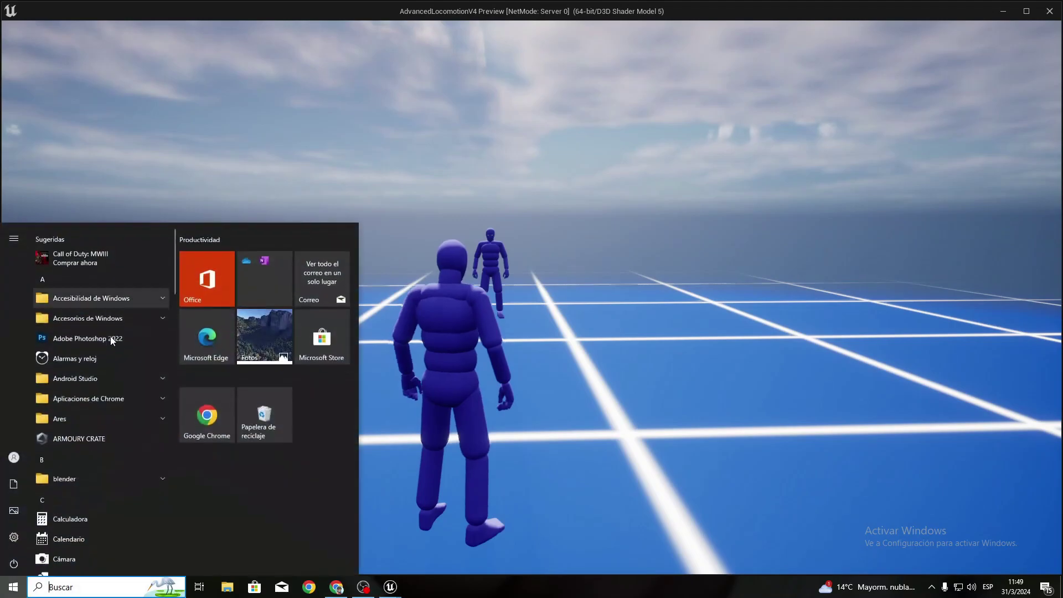
mouse_move(397, 588)
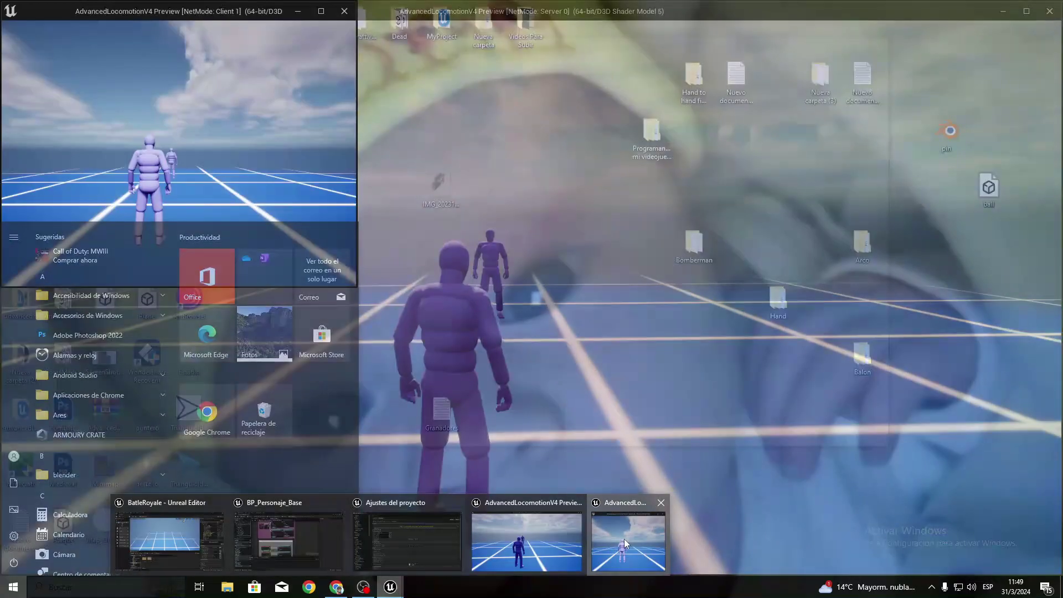
left_click(623, 540)
left_click(224, 161)
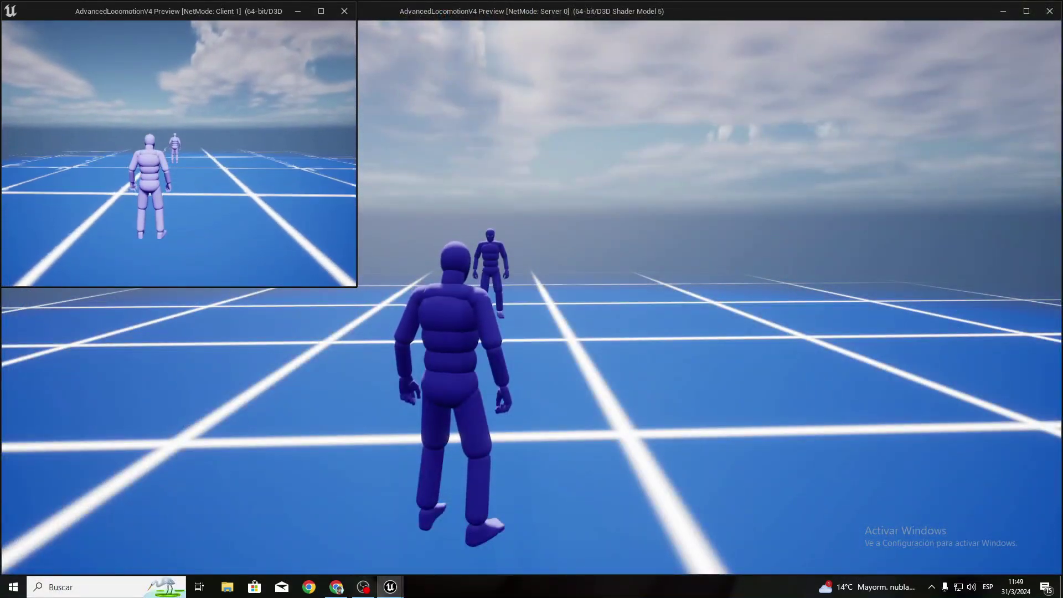
key("w")
key("w")
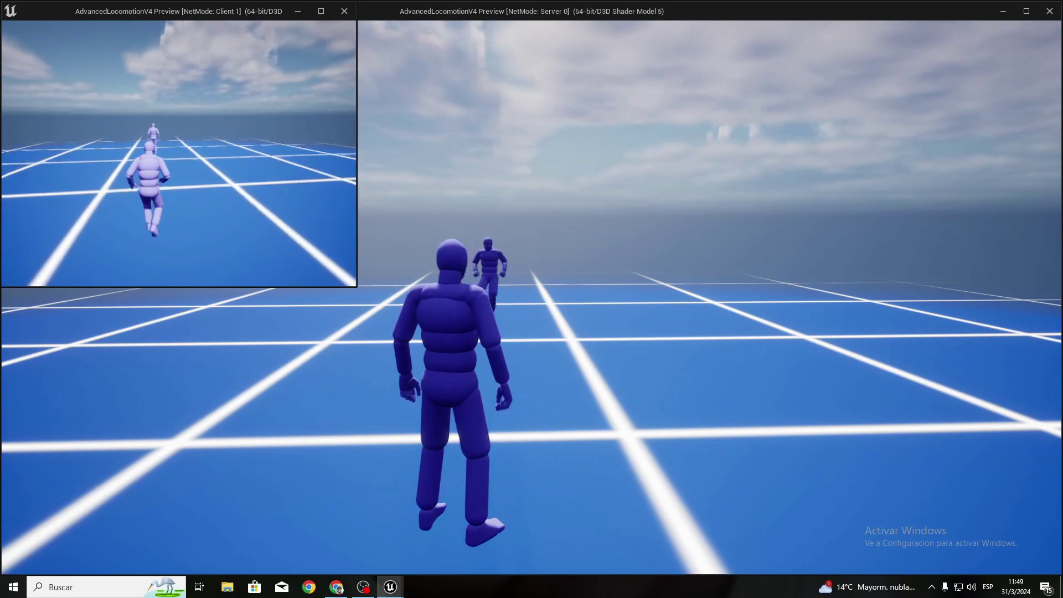
key("w")
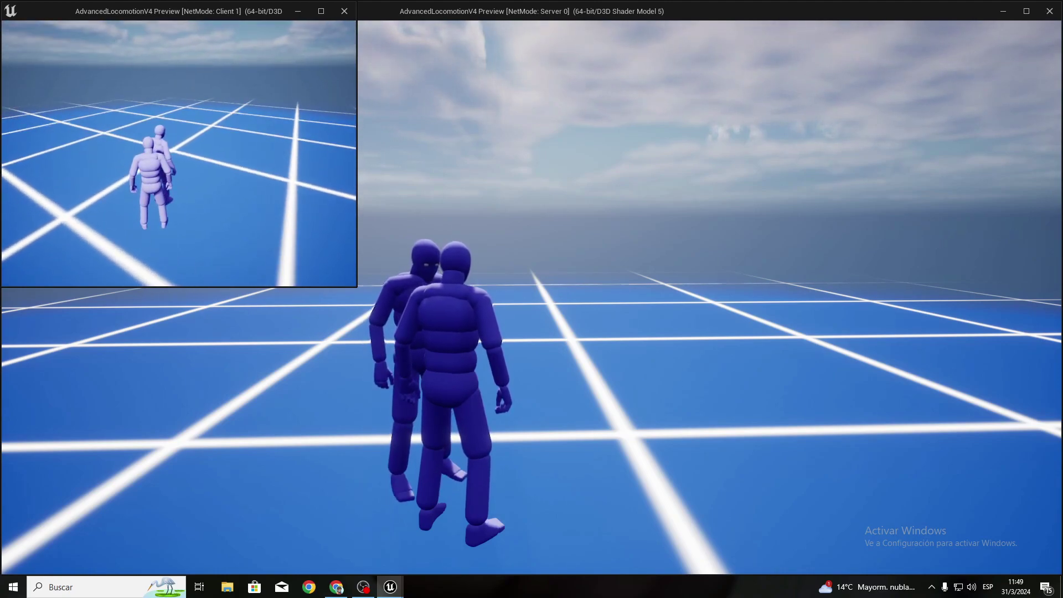
key("c")
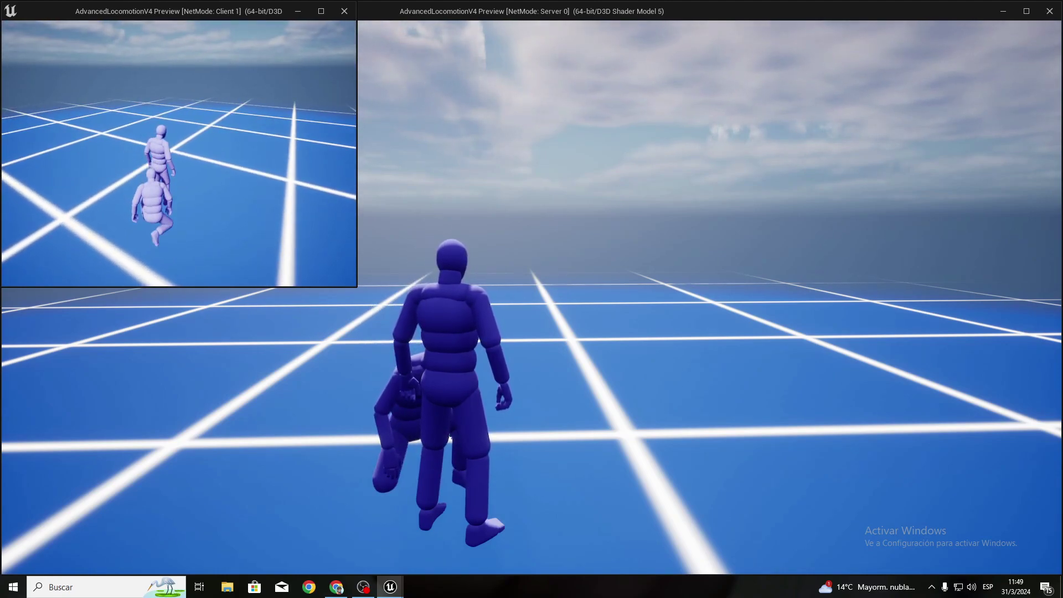
Step: Run the server character forward, then walk the client character around it and jump
key("super")
left_click(418, 267)
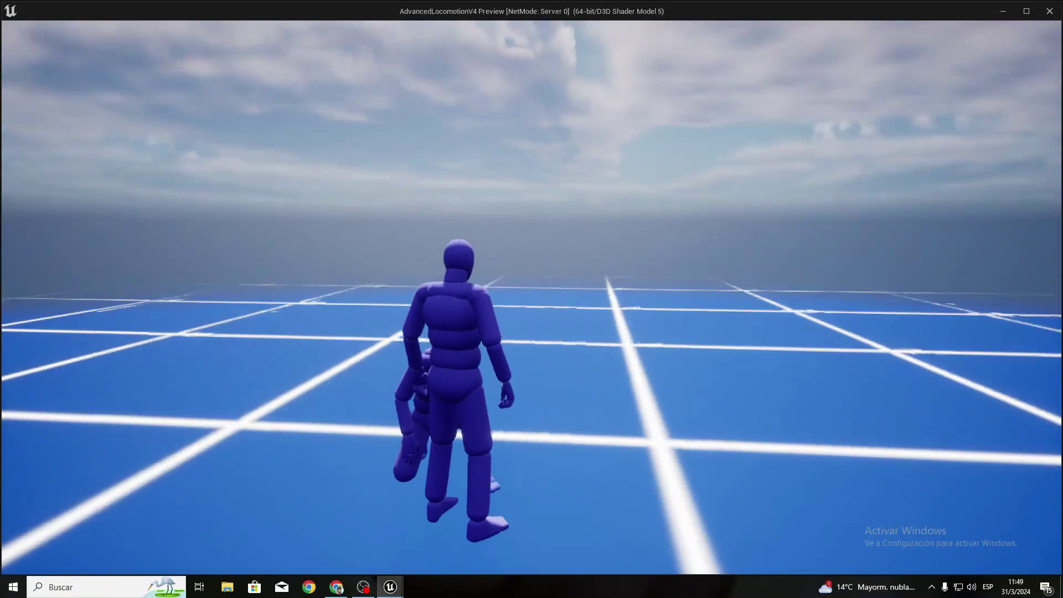
key("w")
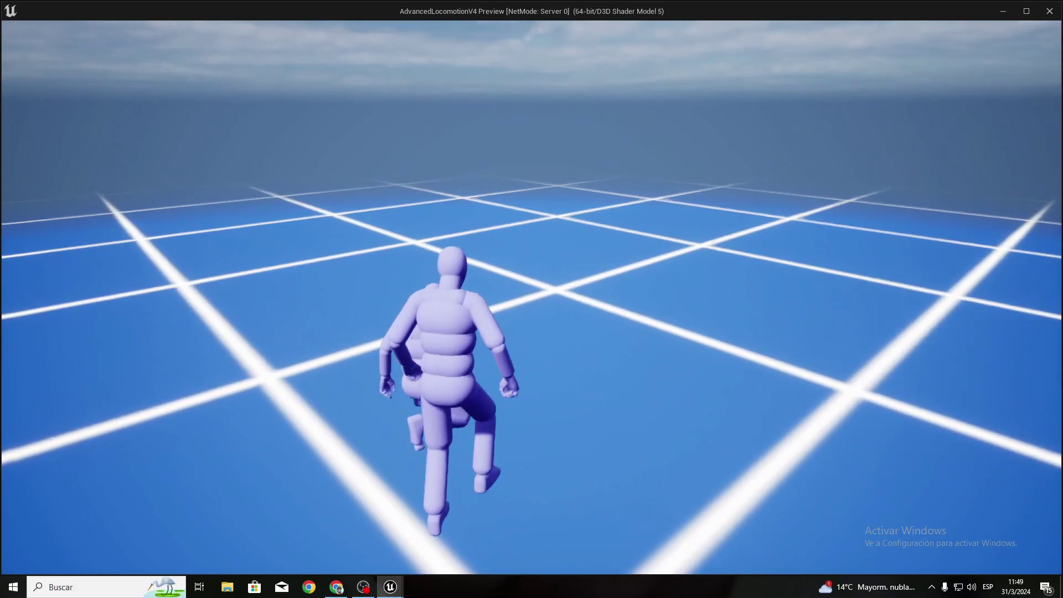
key("super")
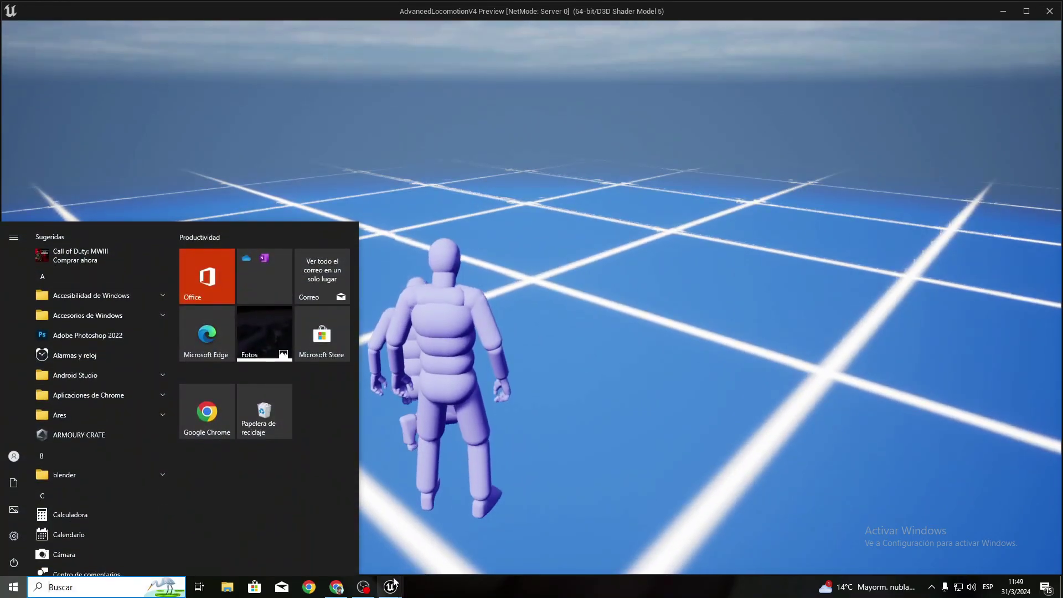
mouse_move(394, 583)
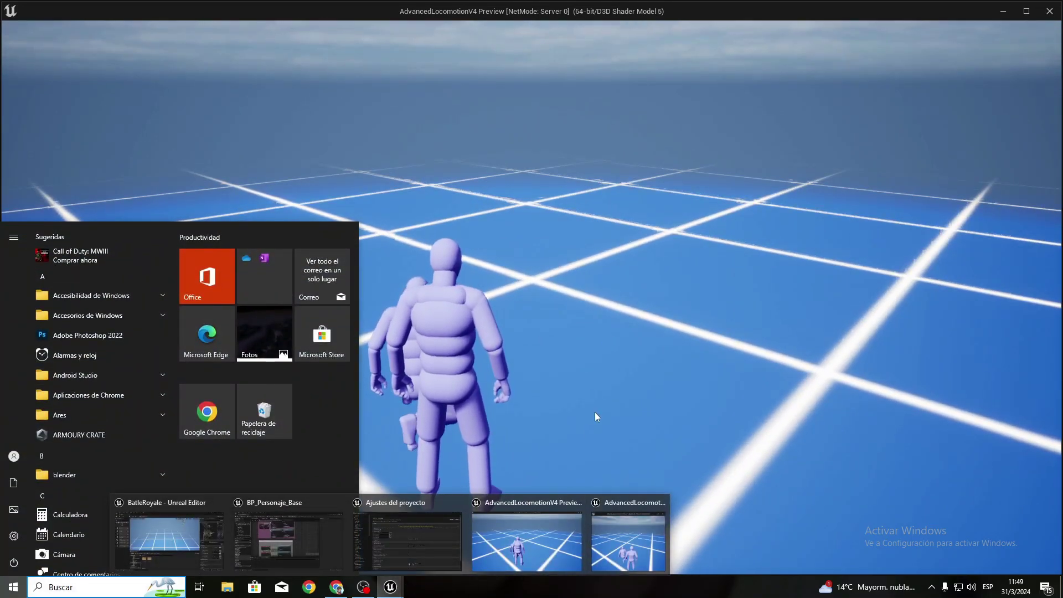
left_click(609, 521)
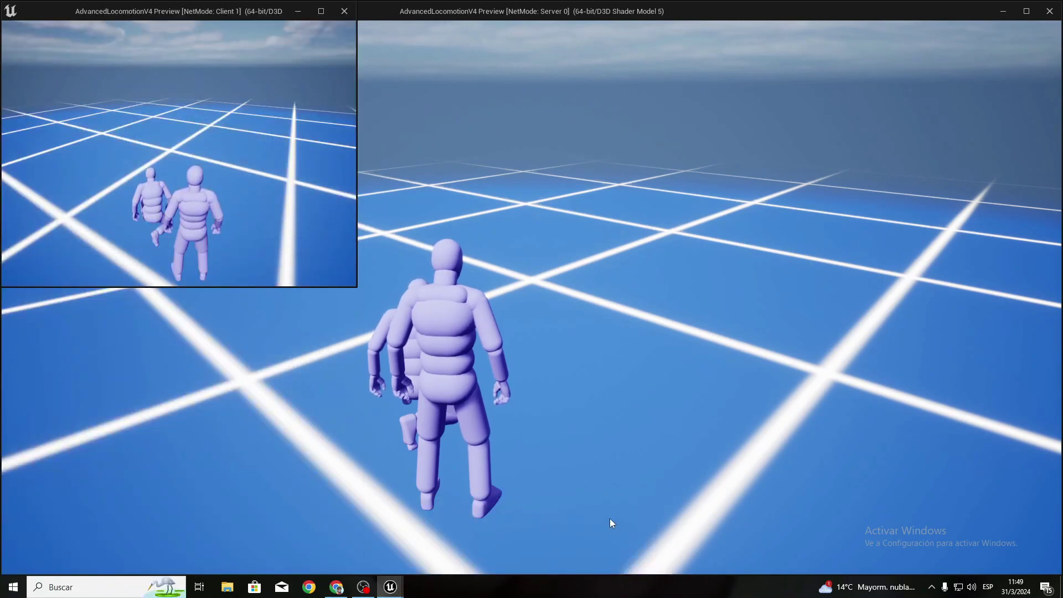
key("w")
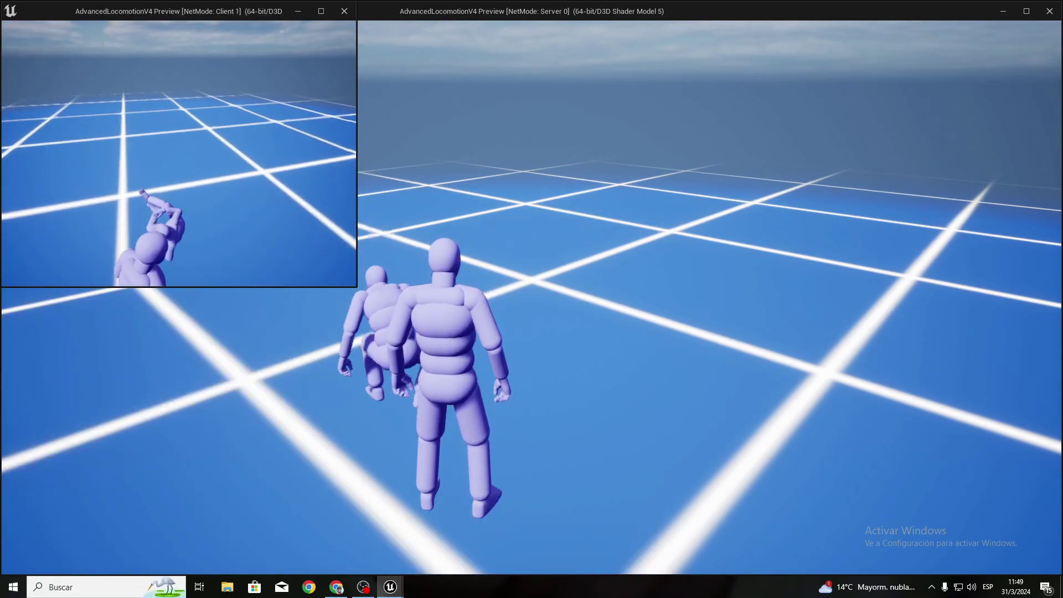
key("w")
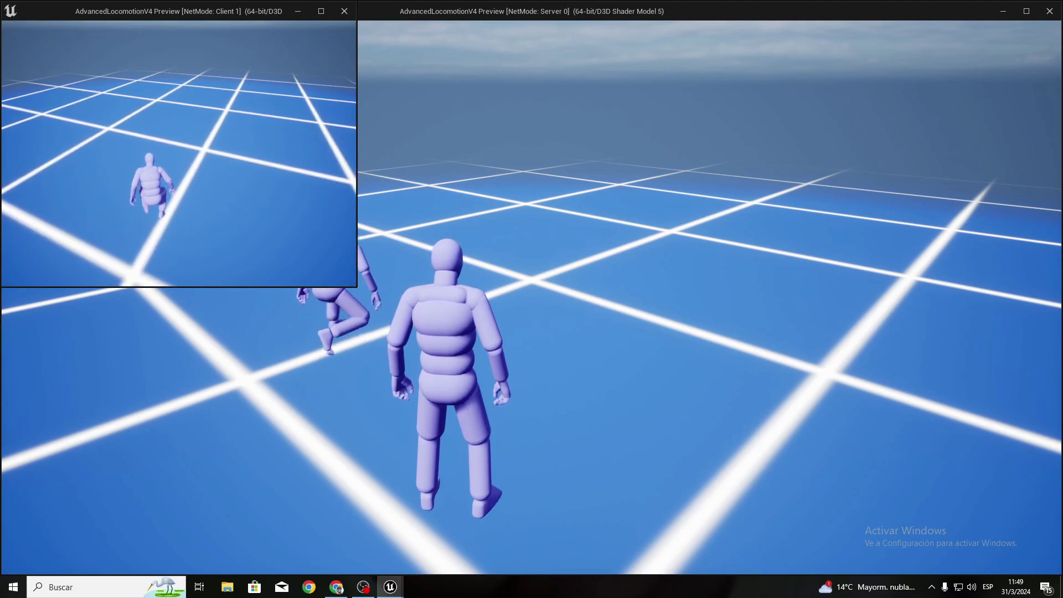
key("w")
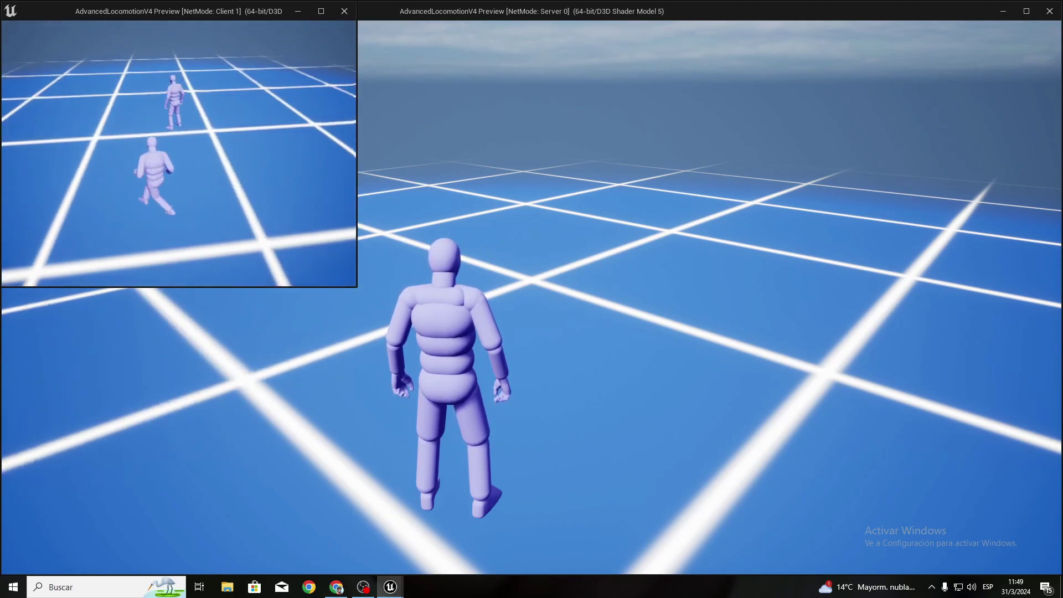
key("w")
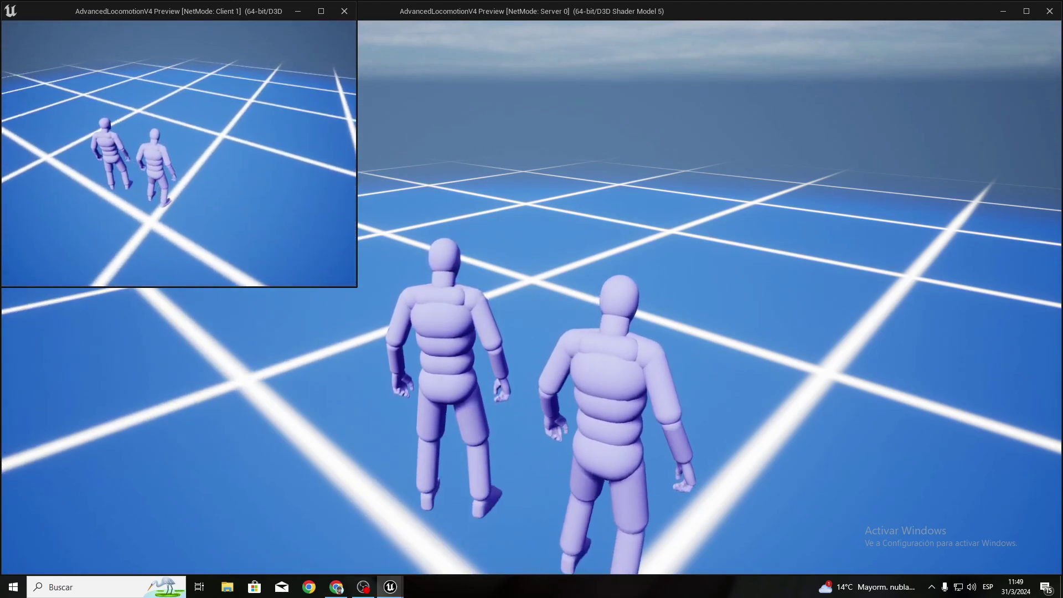
key("s")
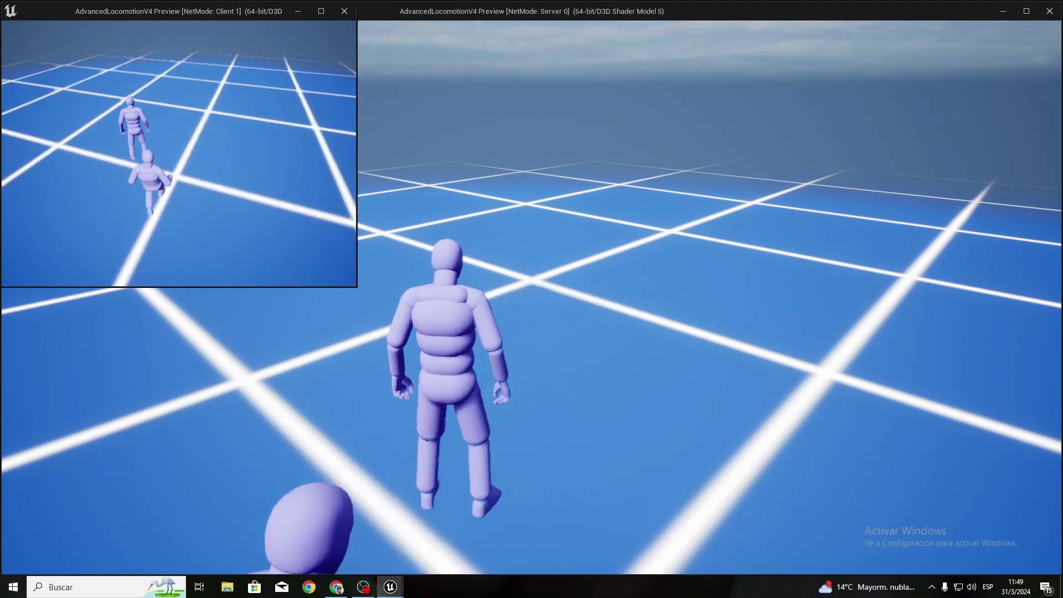
key("w")
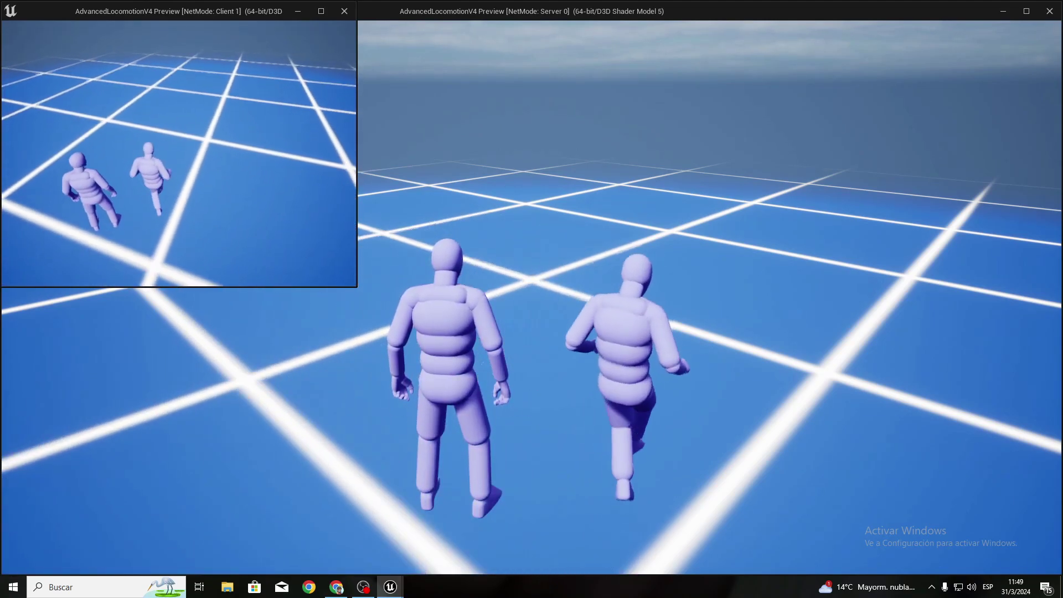
key("a")
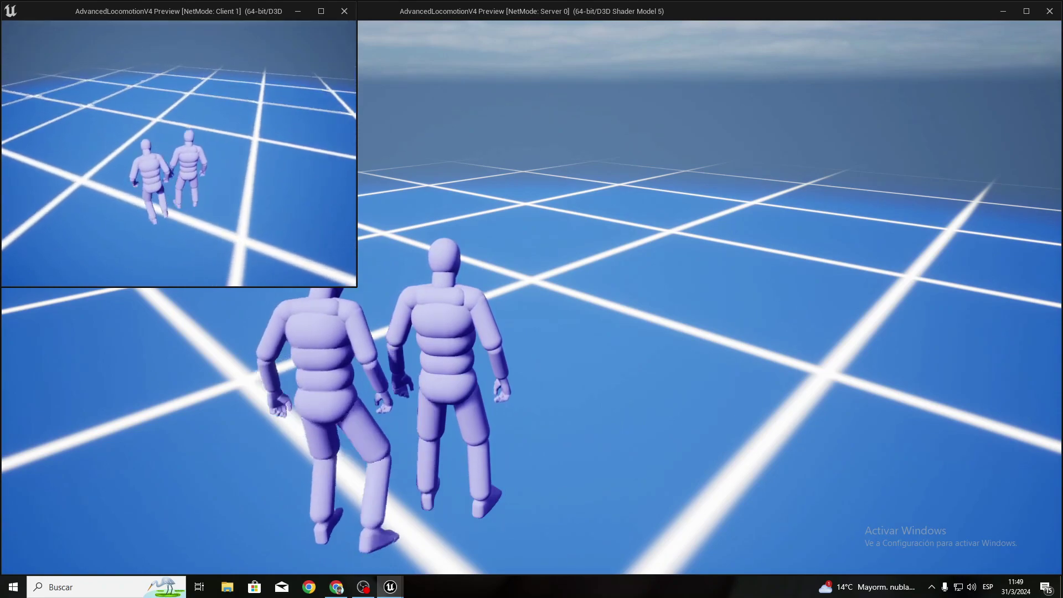
key("w")
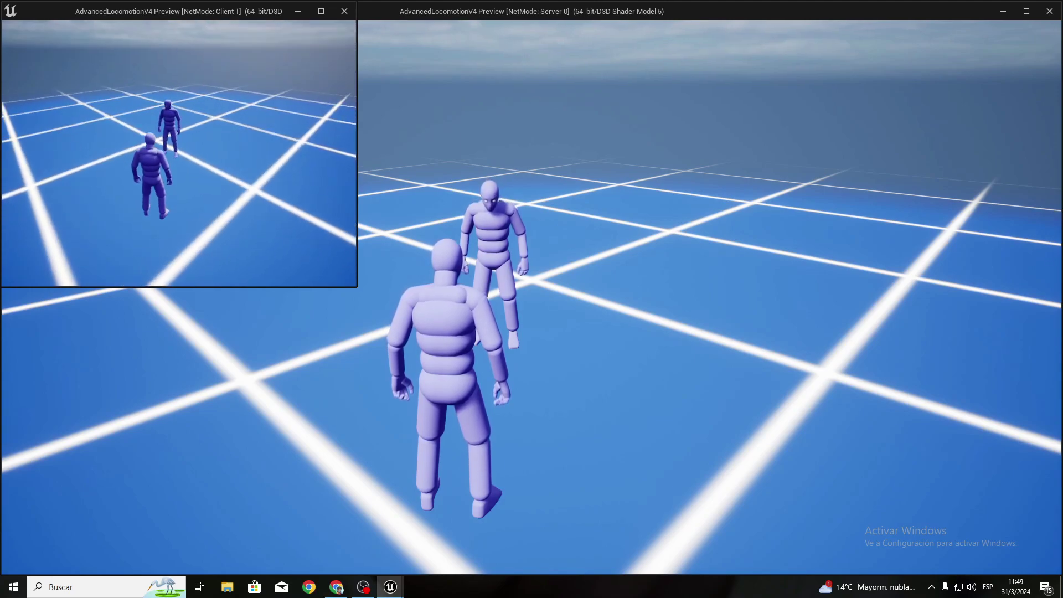
key("space")
Step: Move the server character left, then stop the multiplayer play-test with Esc
key("super")
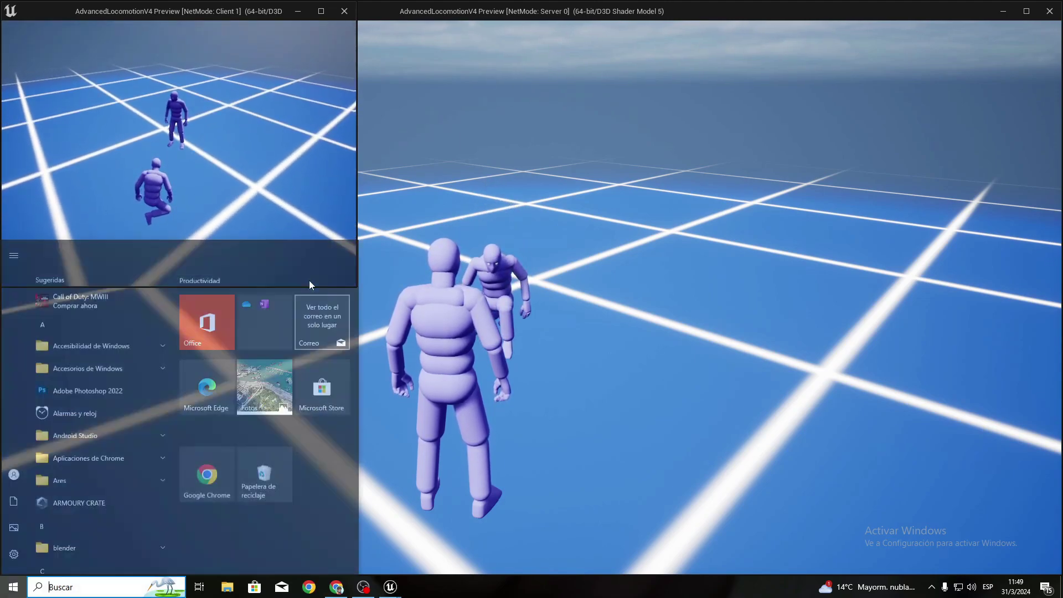
left_click(480, 257)
key("w")
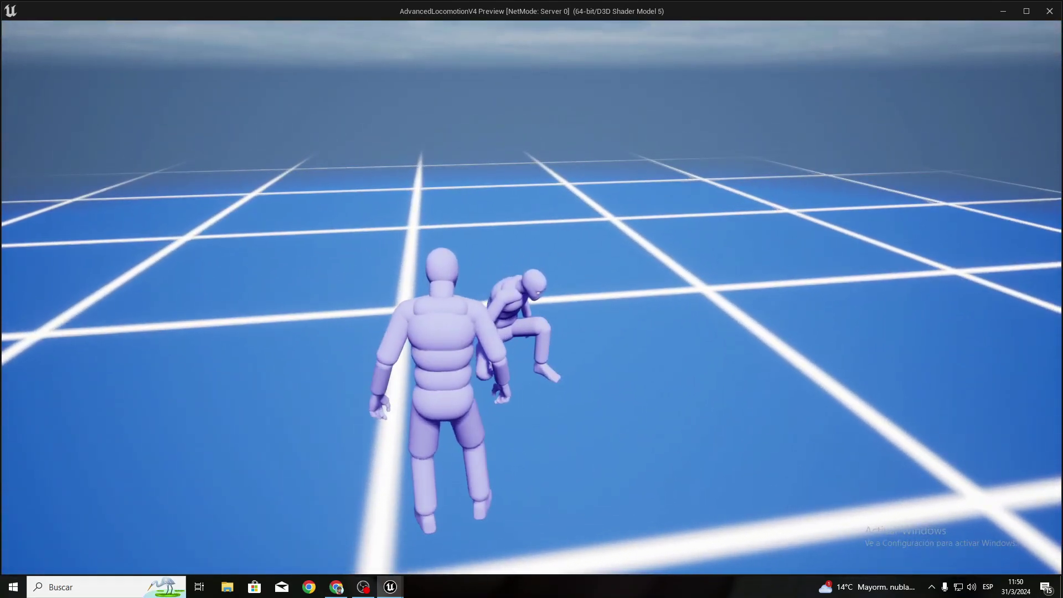
key("super")
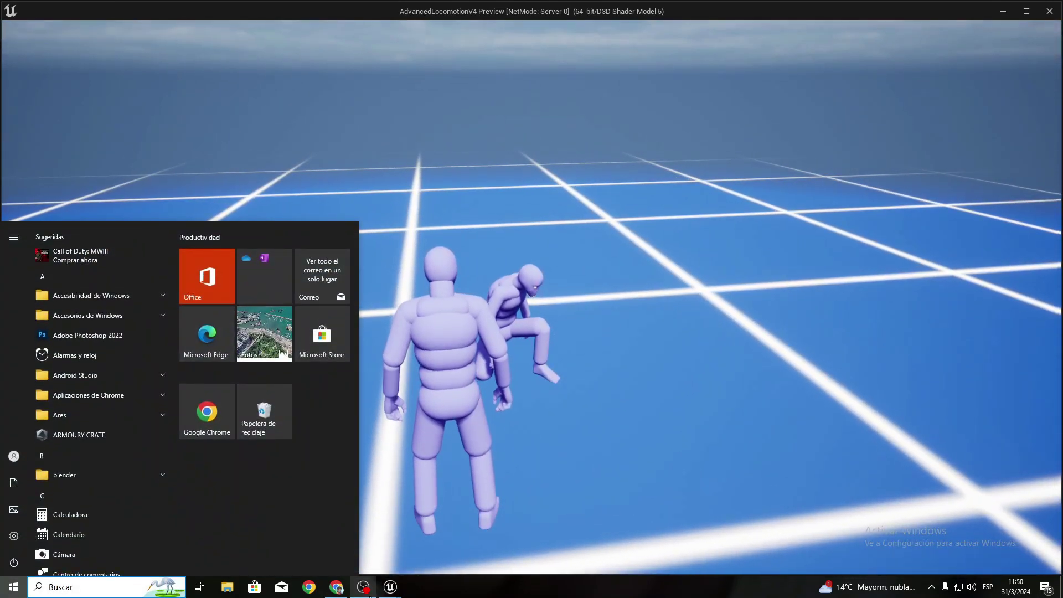
mouse_move(393, 591)
left_click(524, 537)
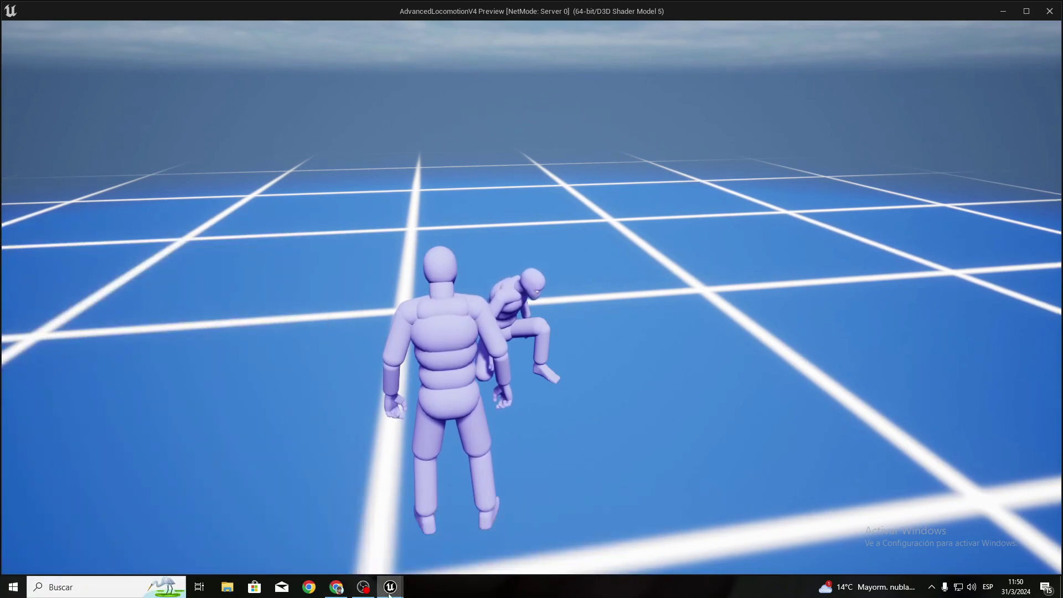
left_click(610, 526)
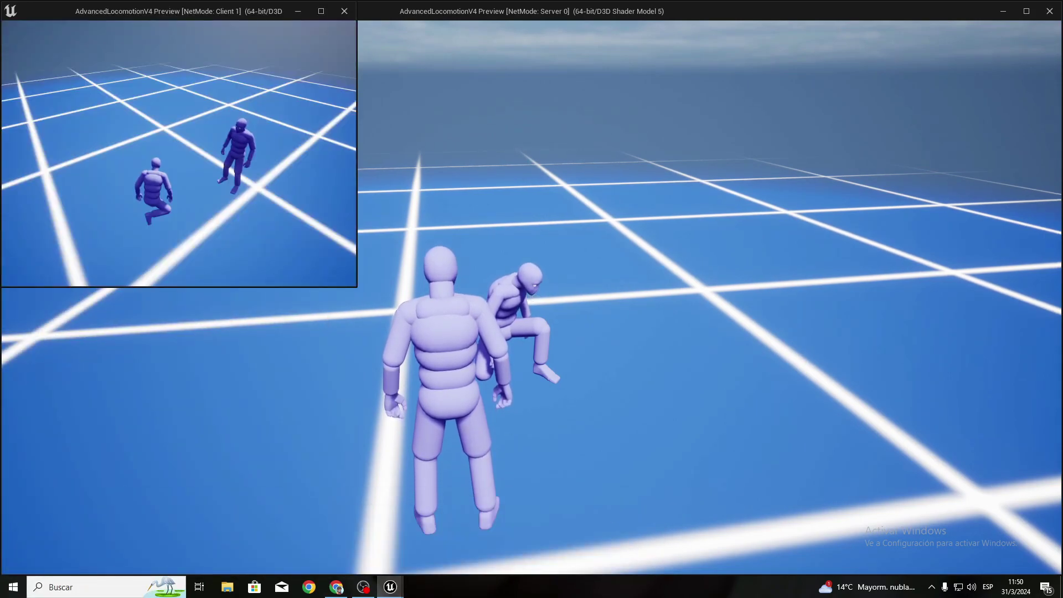
mouse_move(179, 154)
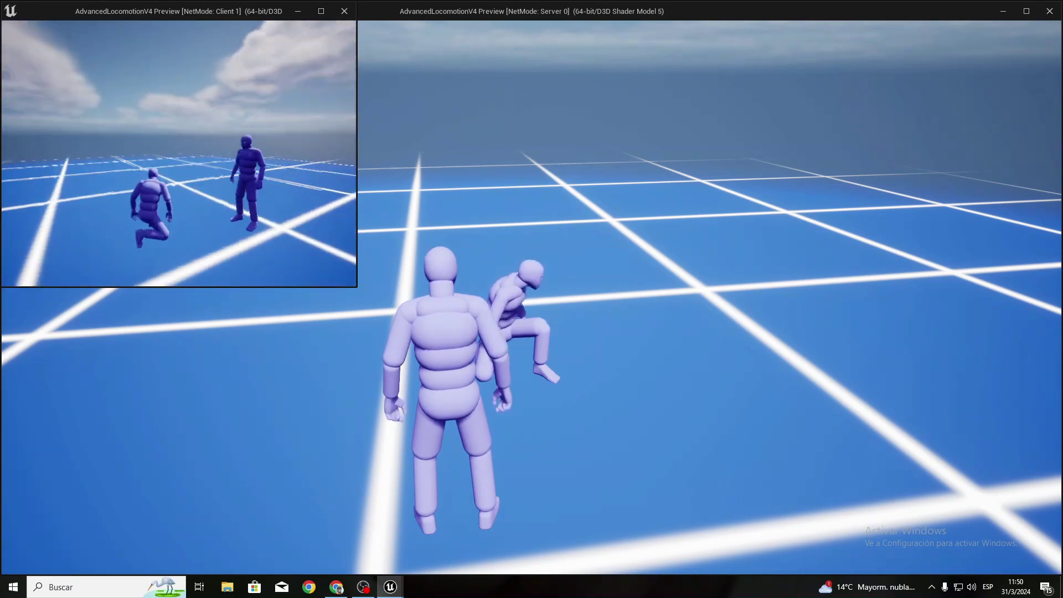
key("Escape")
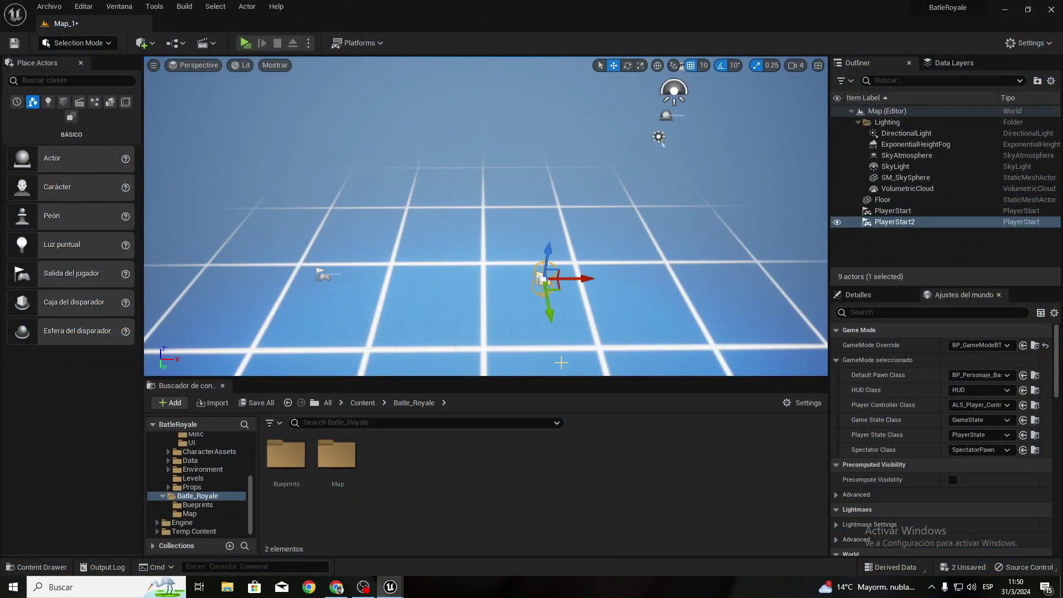
Step: Navigate from Content into Batle_Royale > Bueprints and select BP_Personaje_Base
left_click(361, 404)
double_click(298, 479)
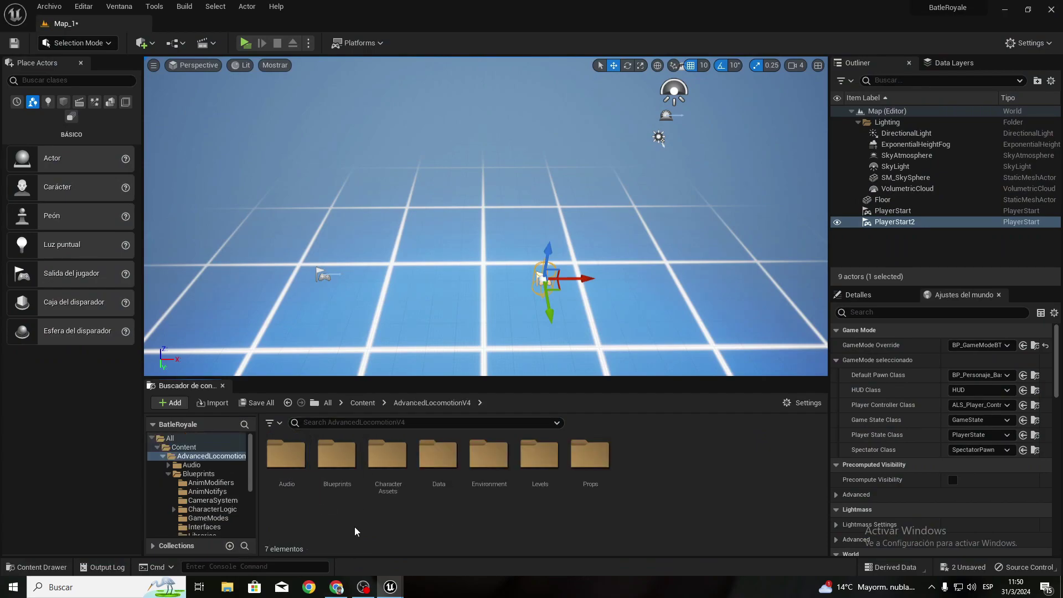
left_click(361, 404)
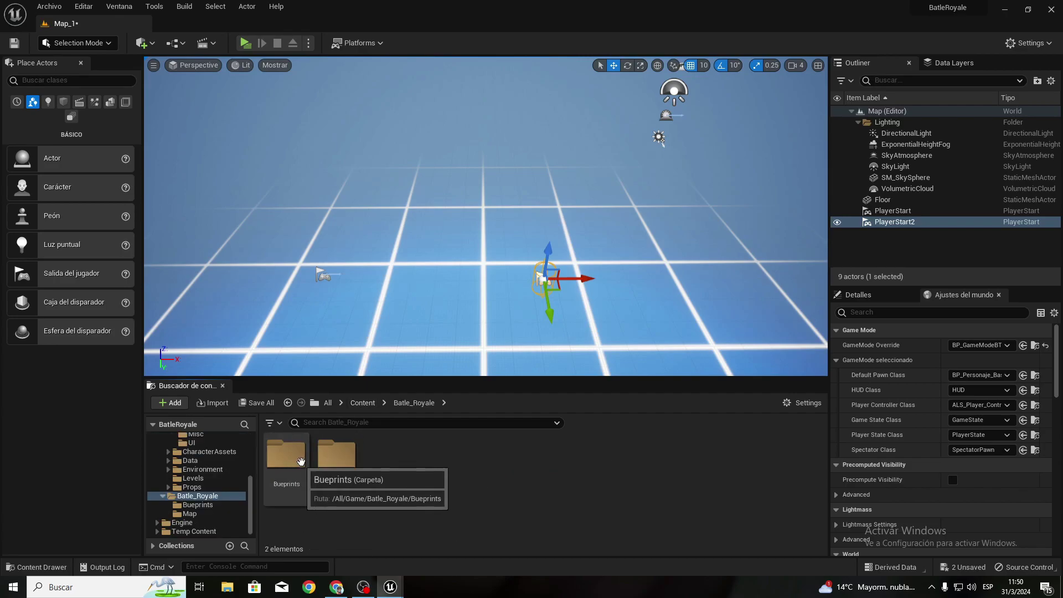
double_click(304, 500)
left_click(334, 472)
Step: Open BP_Personaje_Base, inspect the Character Movement component's settings, and zoom out the event graph
double_click(334, 472)
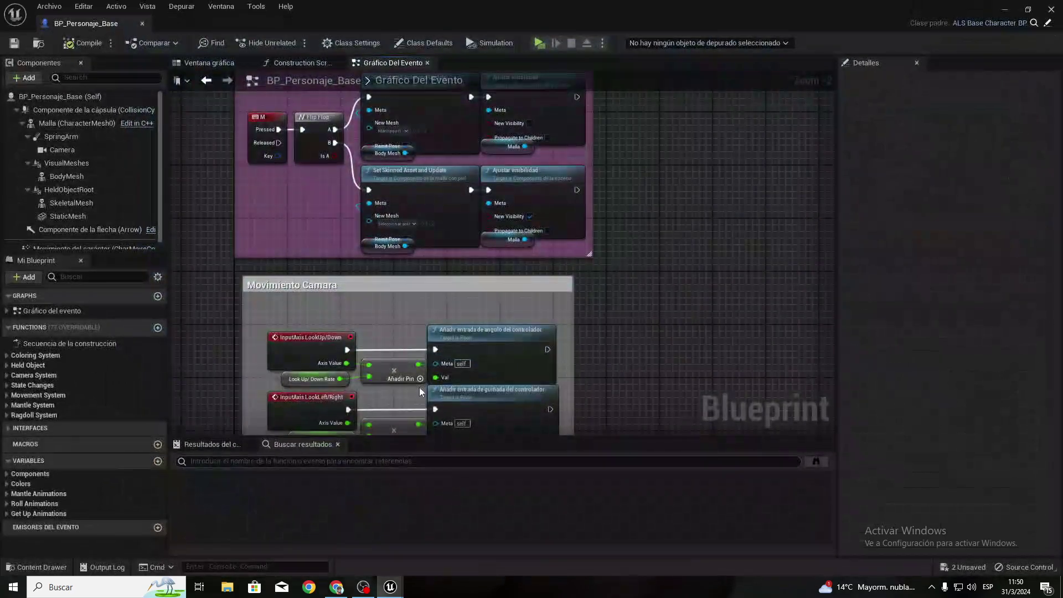
scroll(55, 195, "down", 1)
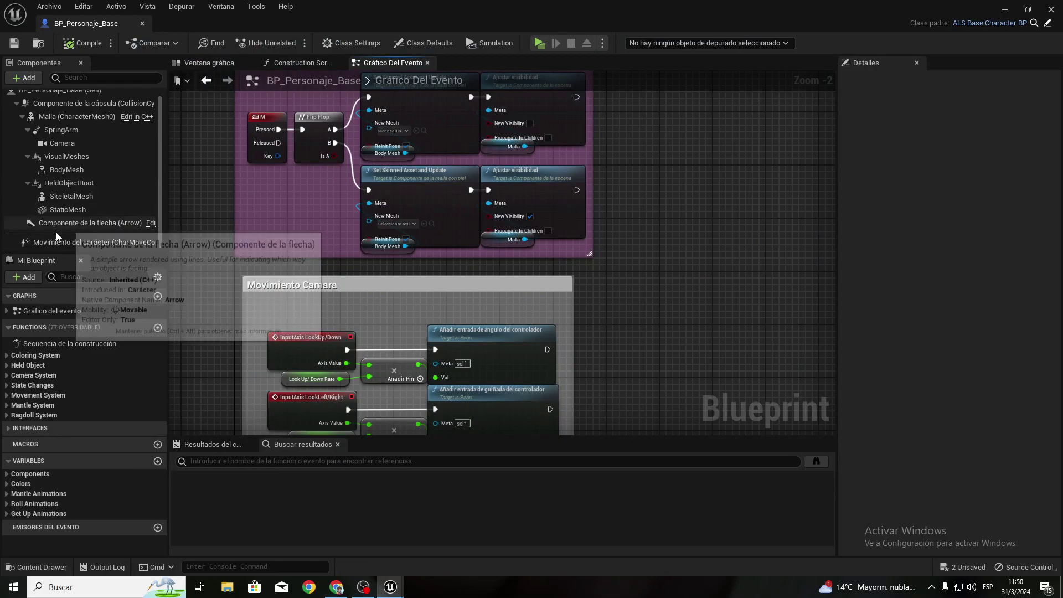
left_click(56, 247)
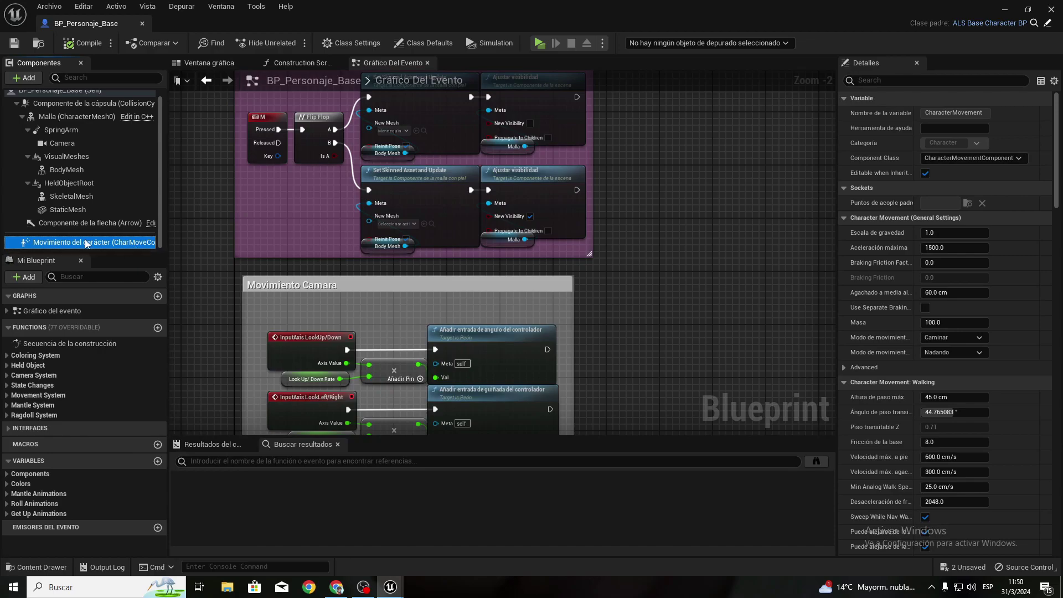
mouse_move(88, 244)
mouse_move(272, 209)
right_mouse_down()
mouse_move(256, 217)
mouse_move(252, 203)
right_mouse_up()
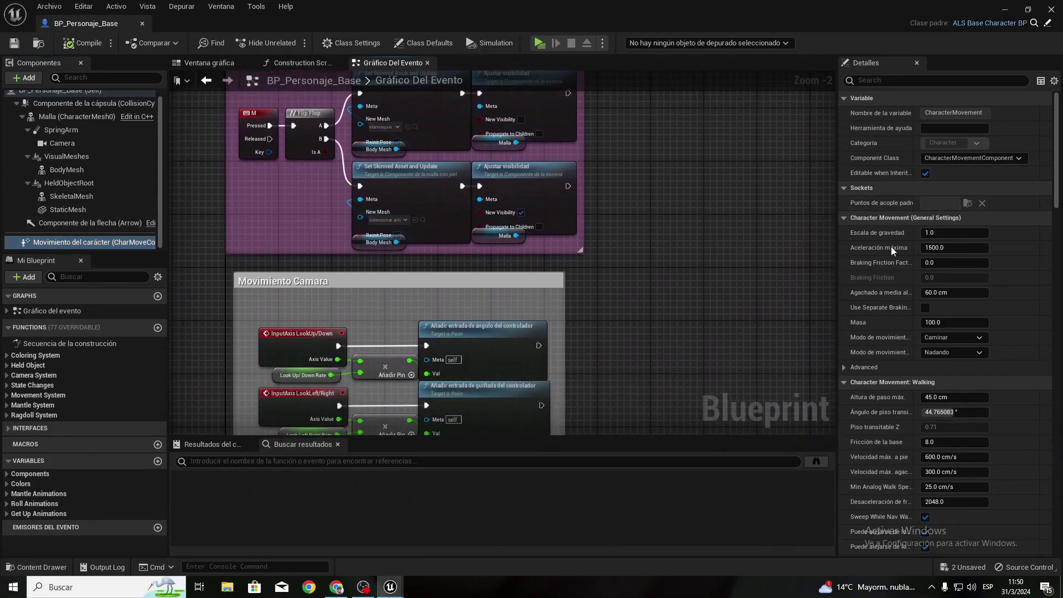
scroll(916, 358, "down", 2)
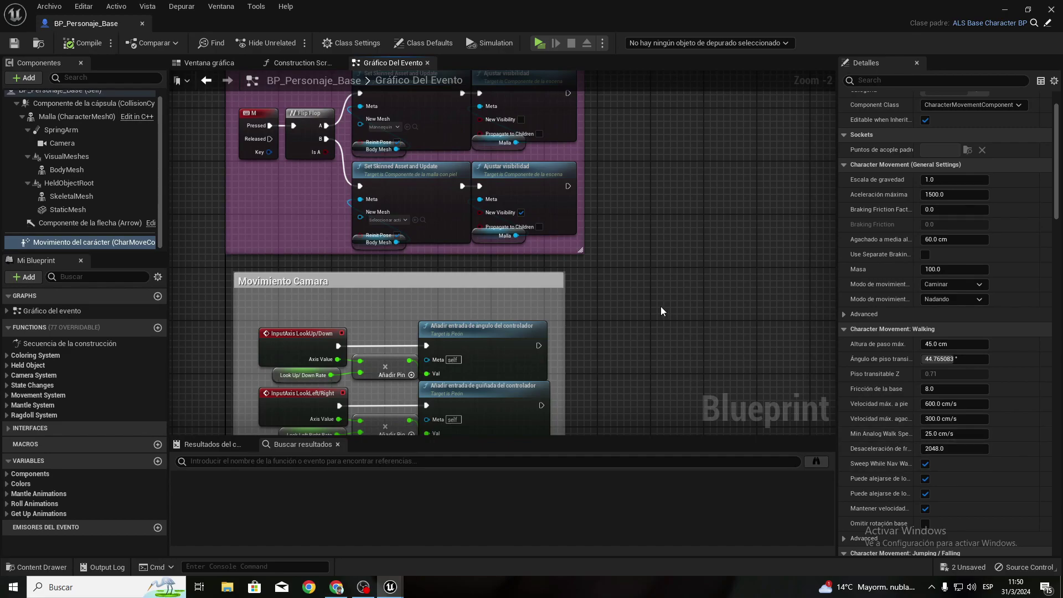
mouse_move(663, 290)
right_mouse_down()
mouse_move(611, 232)
mouse_move(734, 316)
right_mouse_up()
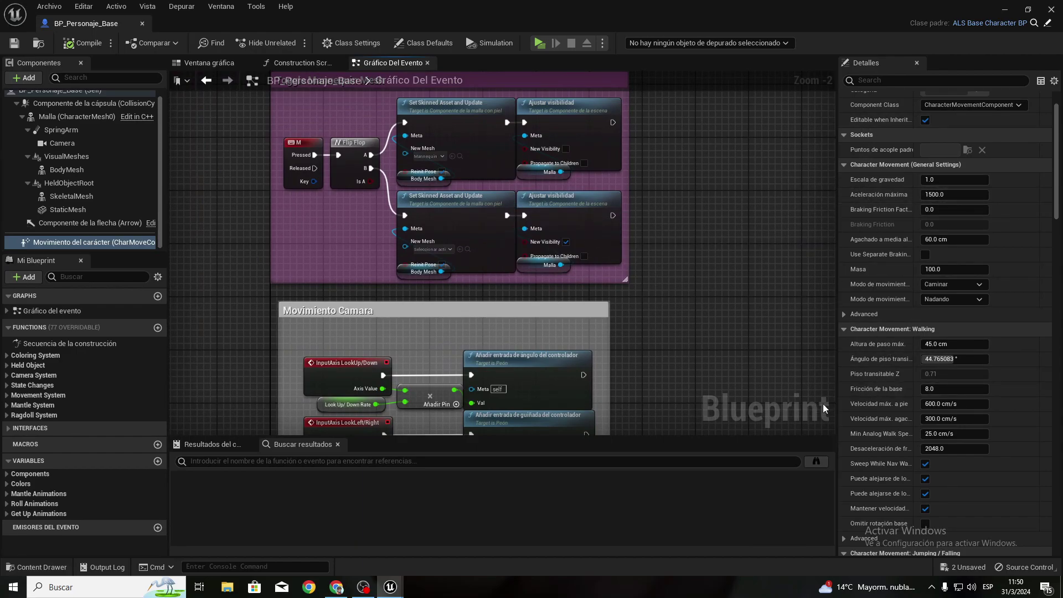
scroll(896, 473, "down", 3)
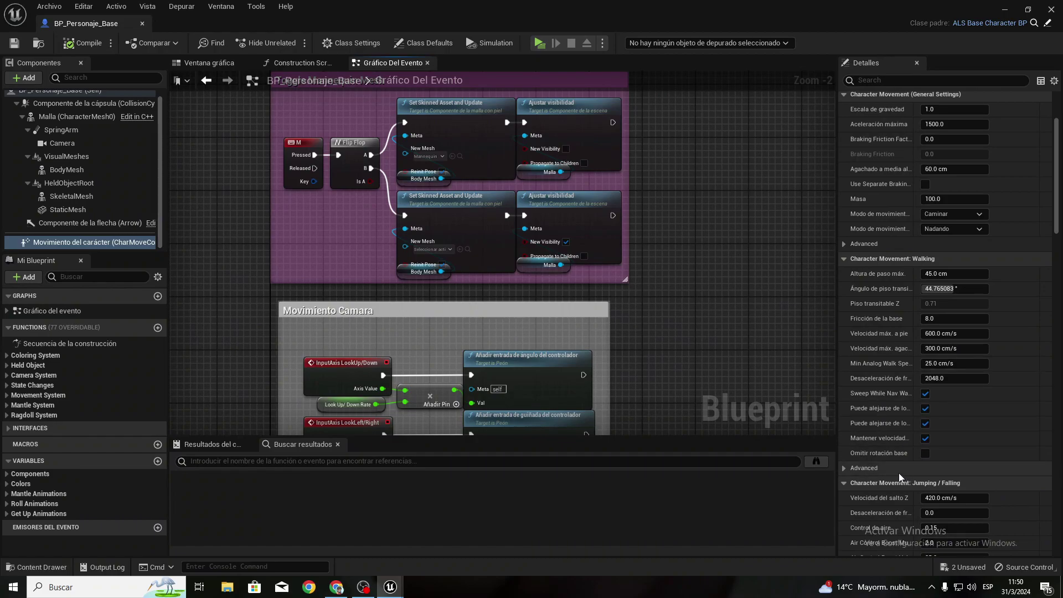
scroll(885, 470, "down", 2)
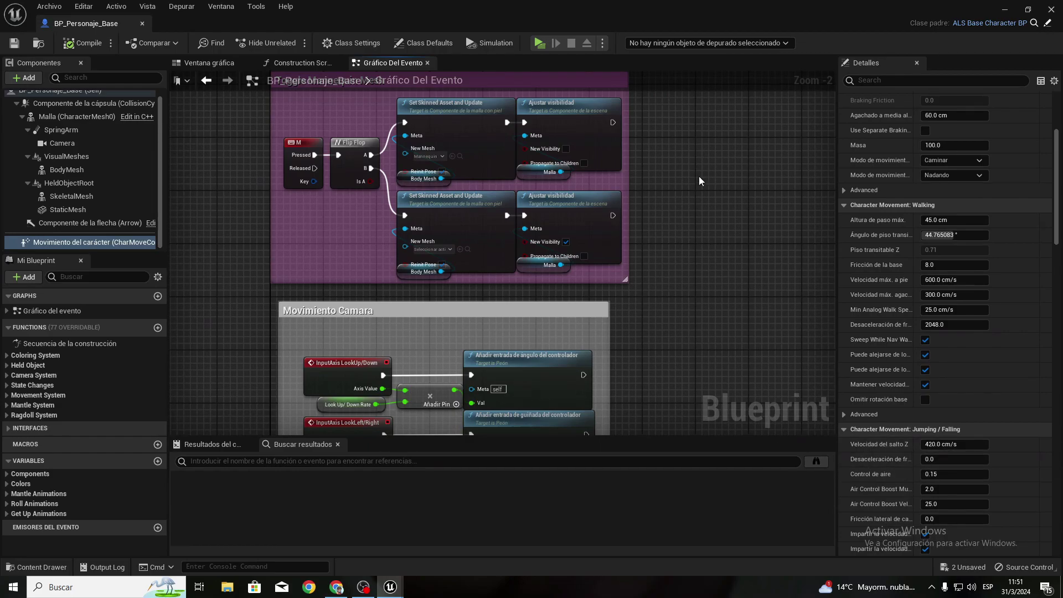
scroll(661, 194, "down", 2)
scroll(667, 326, "down", 1)
scroll(596, 348, "down", 1)
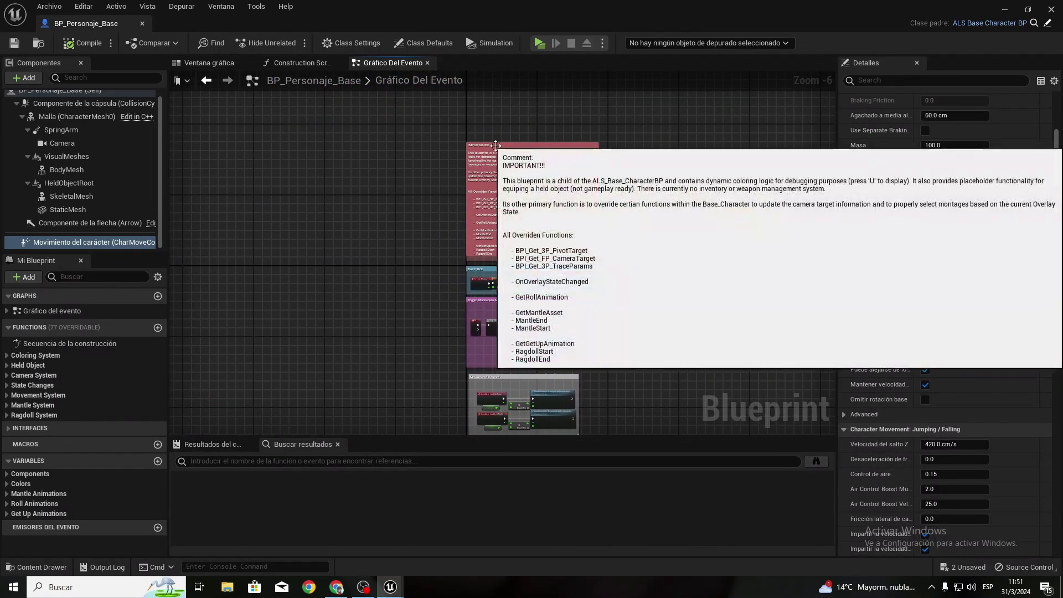
Step: Delete the IMPORTANT comment box, compile BP_Personaje_Base, and close the Blueprint editor tab
left_click(488, 166)
key("Delete")
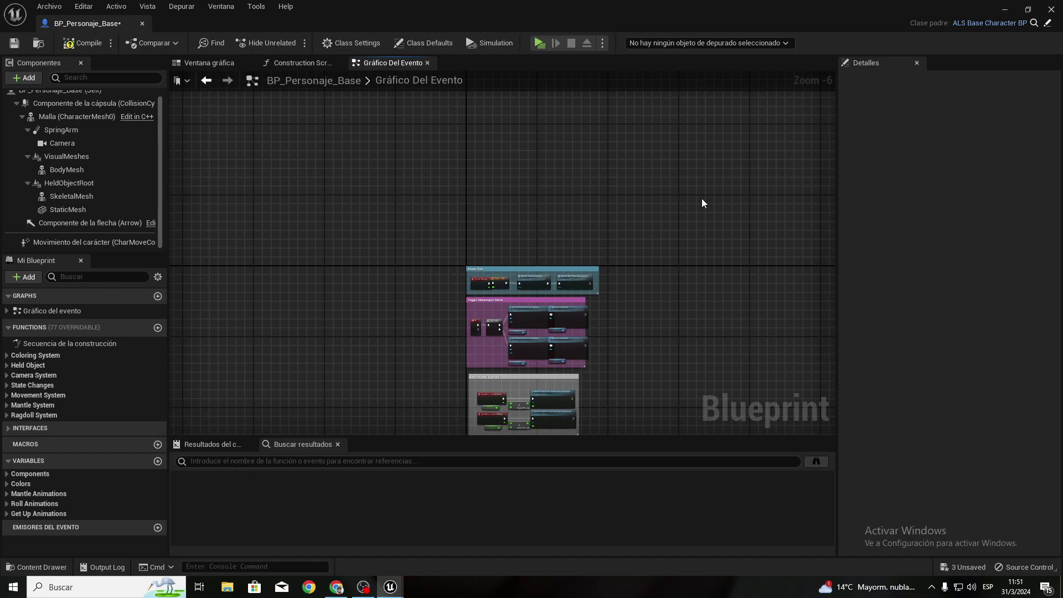
mouse_move(644, 315)
right_mouse_down()
mouse_move(501, 223)
mouse_move(492, 360)
right_mouse_up()
scroll(505, 235, "up", 5)
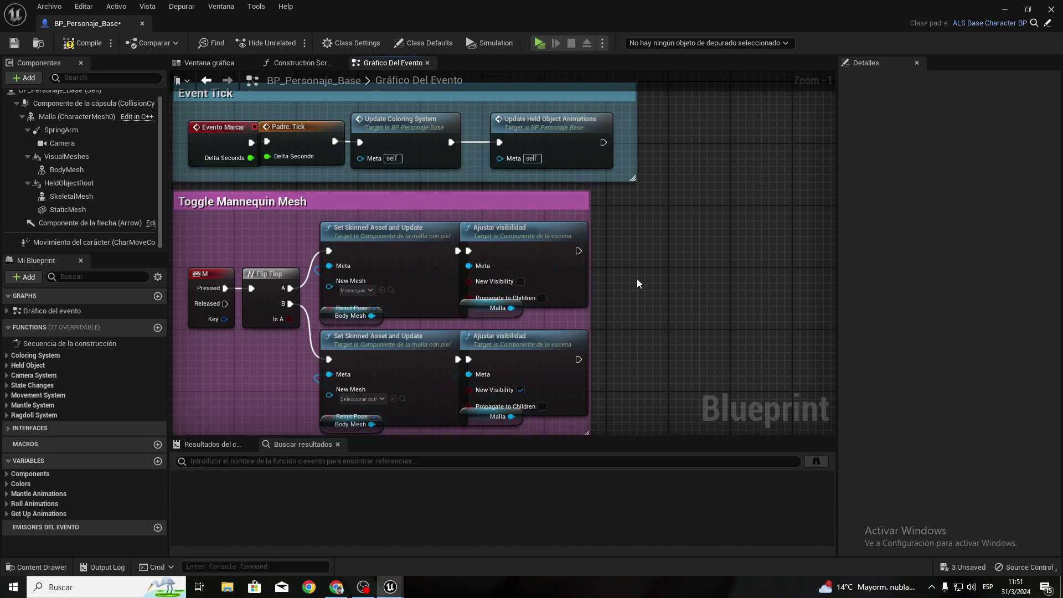
right_click_drag(635, 232, 628, 412)
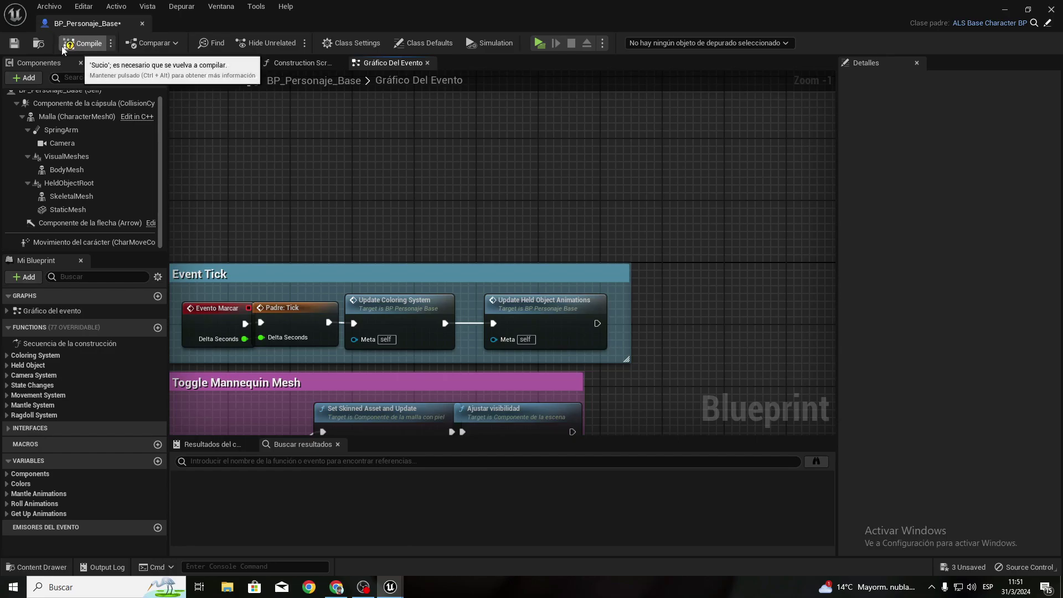
left_click(13, 44)
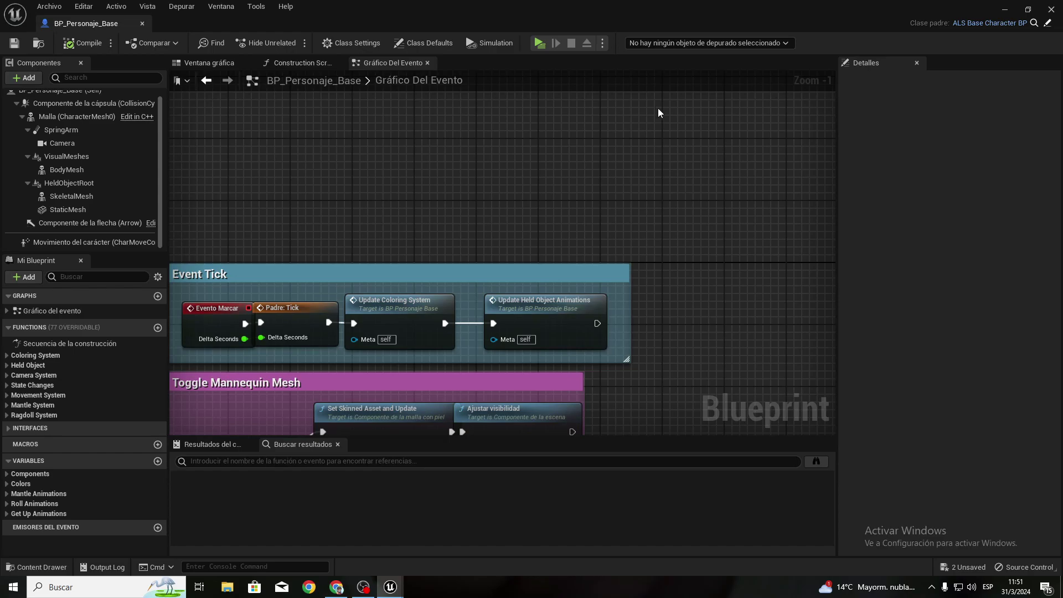
left_click(1055, 9)
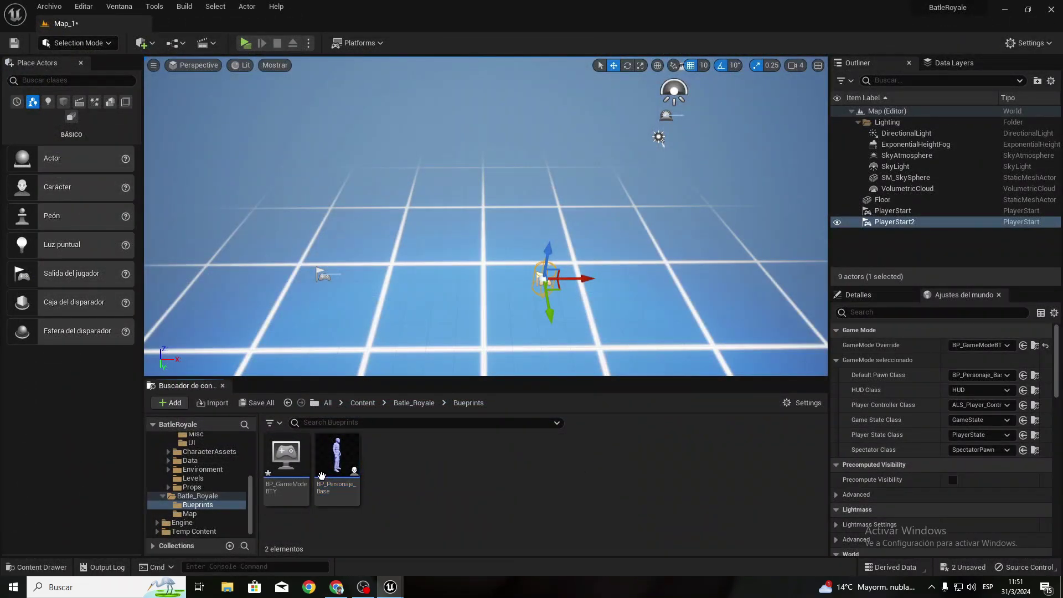
Step: Save All, confirming Map_1 and BP_GameModeBTY with Guardar selección
left_click(260, 406)
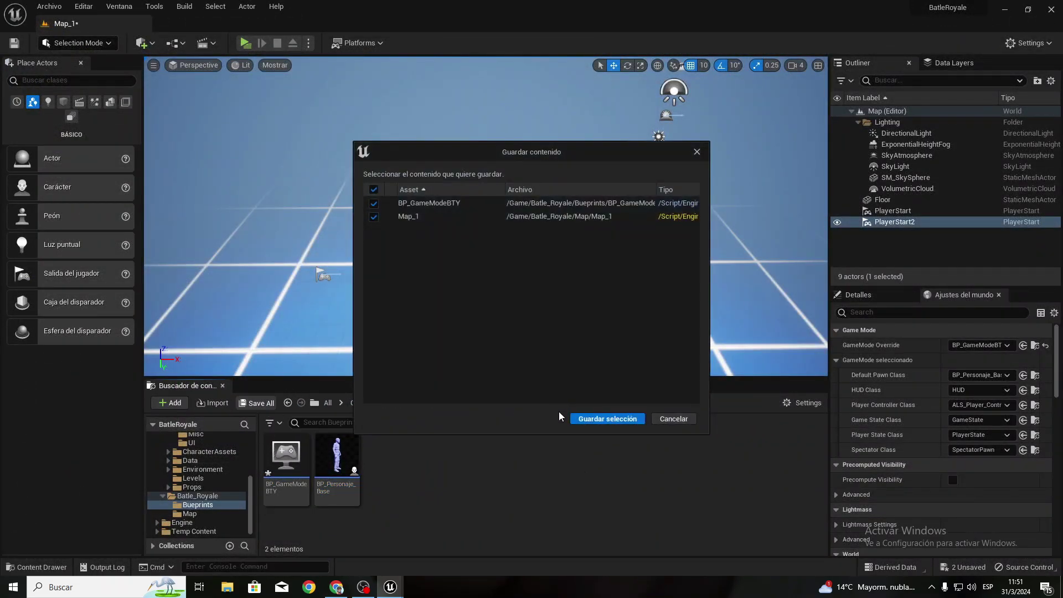
left_click(587, 416)
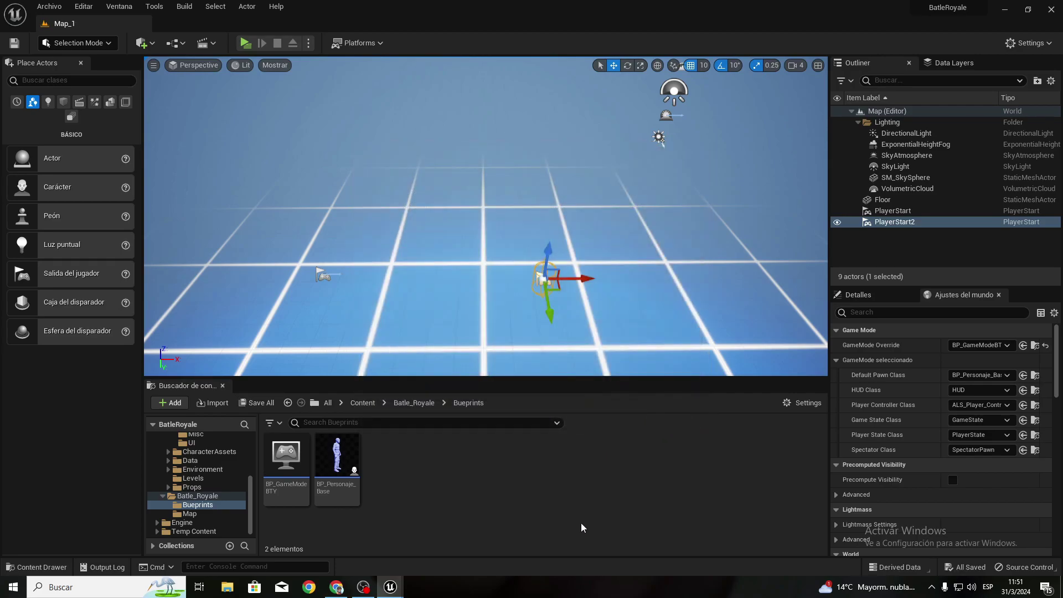